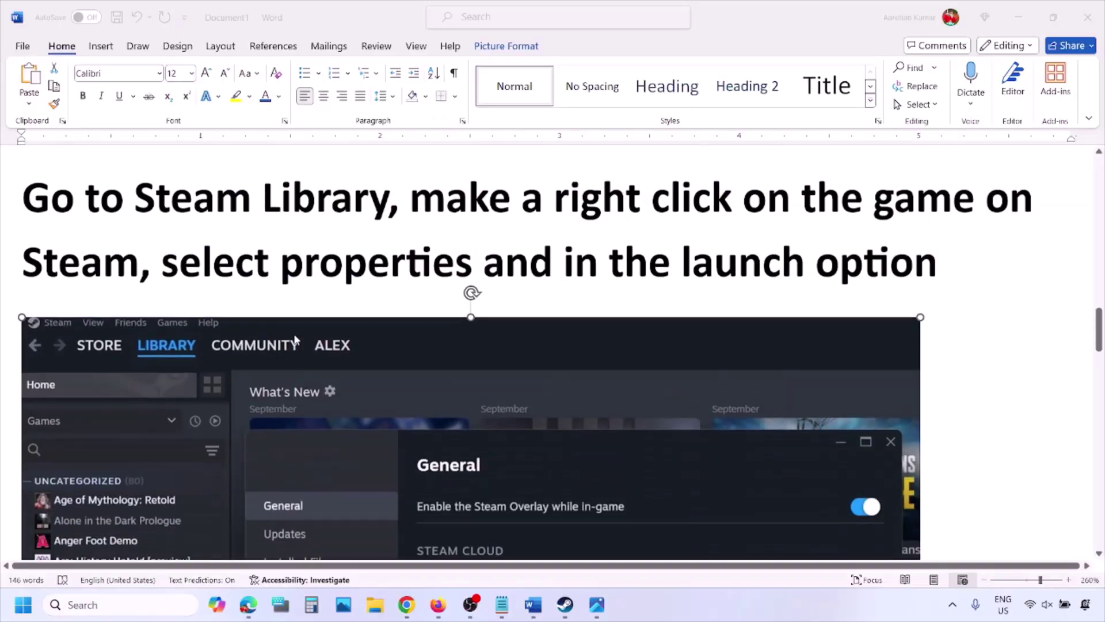
Read the Word instructions on opening a Steam game's properties and examine the -dx11 launch option example
{"action": "scroll", "coordinate": [165, 334], "scroll_direction": "down", "scroll_amount": 1}
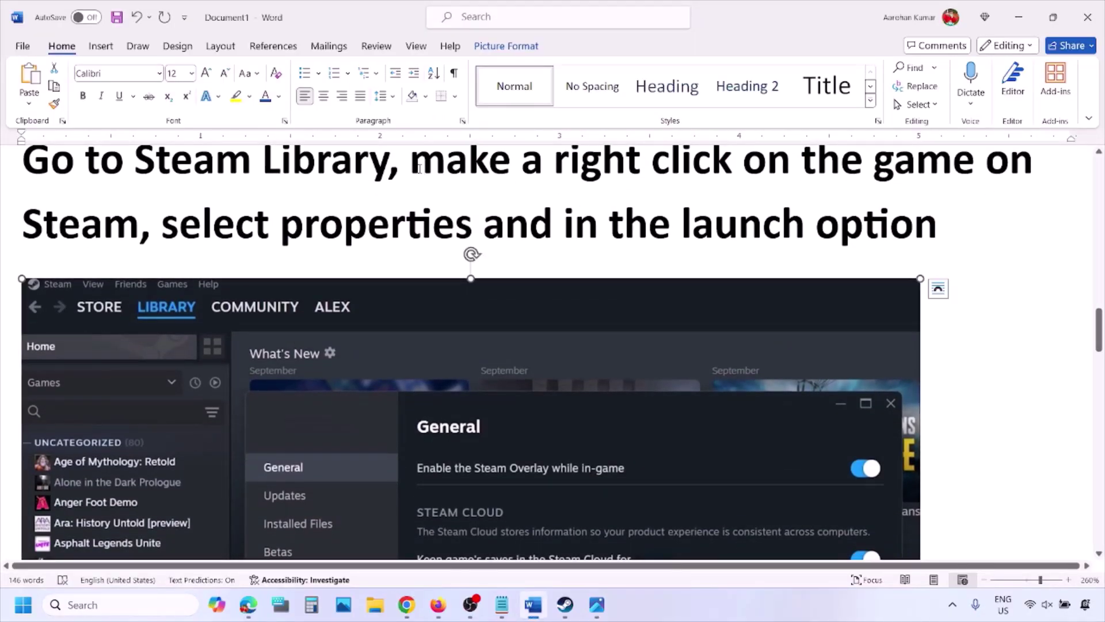
{"action": "left_click_drag", "start_coordinate": [415, 166], "coordinate": [984, 168]}
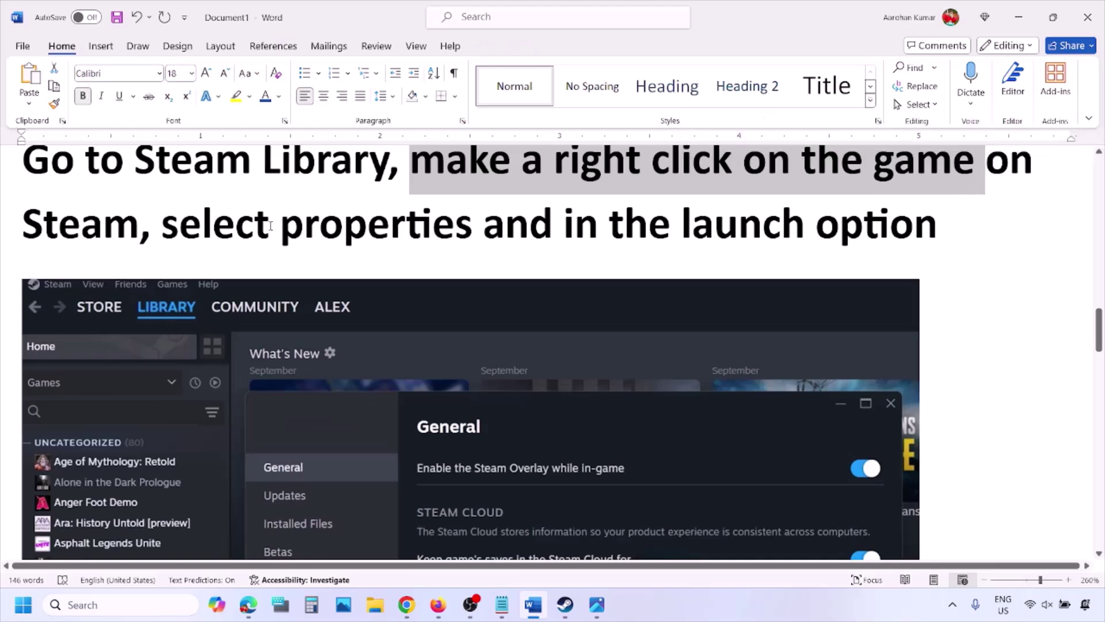
{"action": "left_click_drag", "start_coordinate": [271, 224], "coordinate": [476, 228]}
{"action": "scroll", "coordinate": [475, 230], "scroll_direction": "down", "scroll_amount": 5}
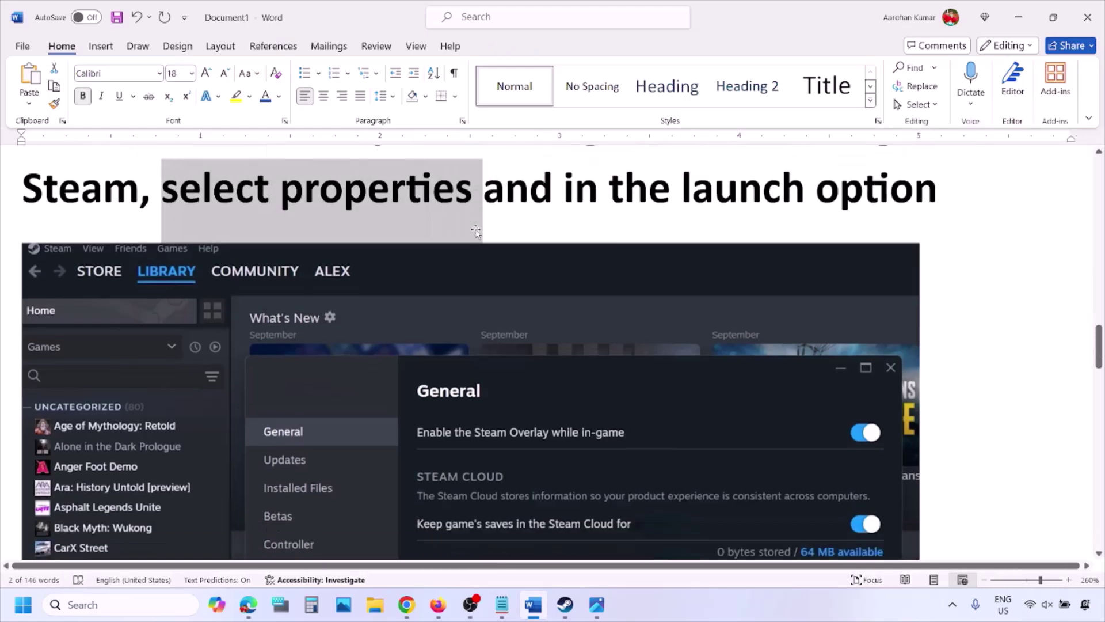
{"action": "scroll", "coordinate": [476, 230], "scroll_direction": "up", "scroll_amount": 1}
{"action": "right_click", "coordinate": [437, 418]}
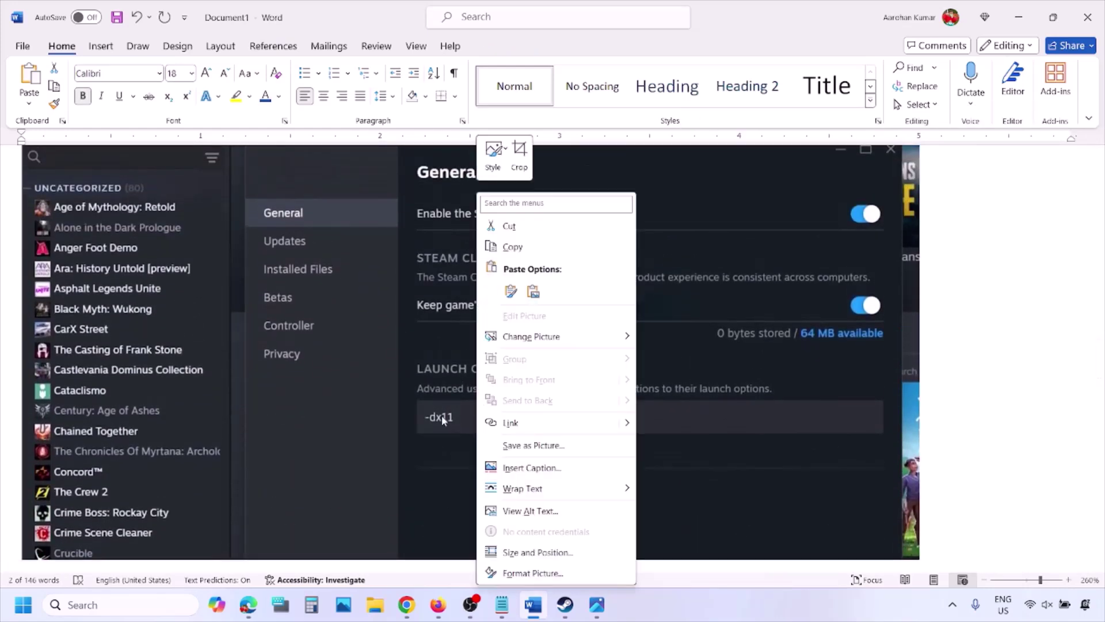
{"action": "left_click", "coordinate": [431, 423]}
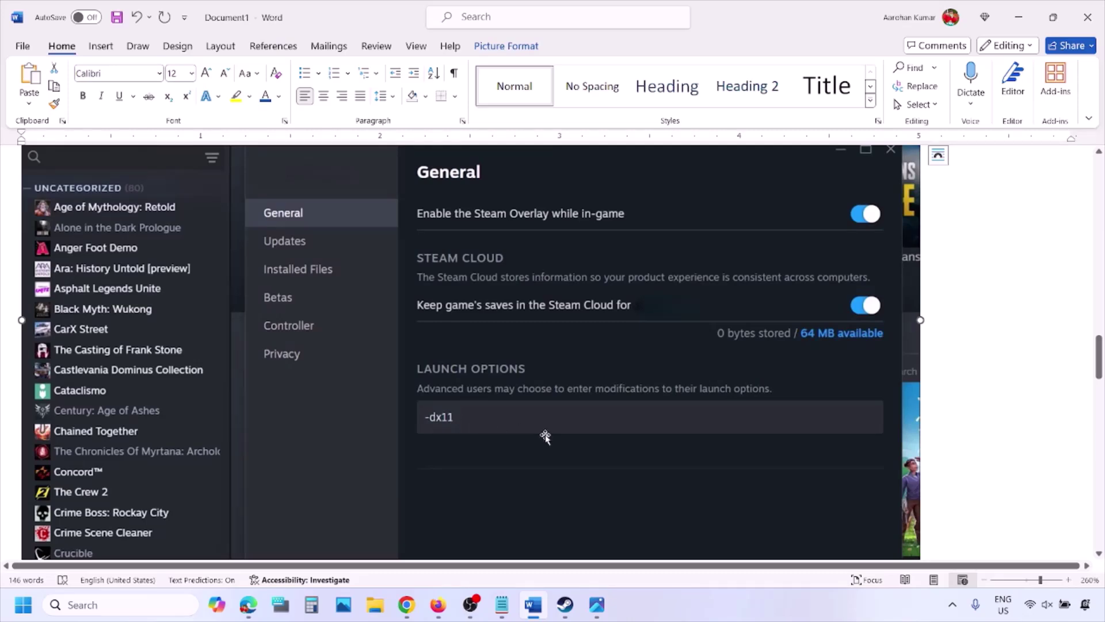
Examine the -d3d11 launch option example further down in the document
{"action": "scroll", "coordinate": [545, 435], "scroll_direction": "down", "scroll_amount": 12}
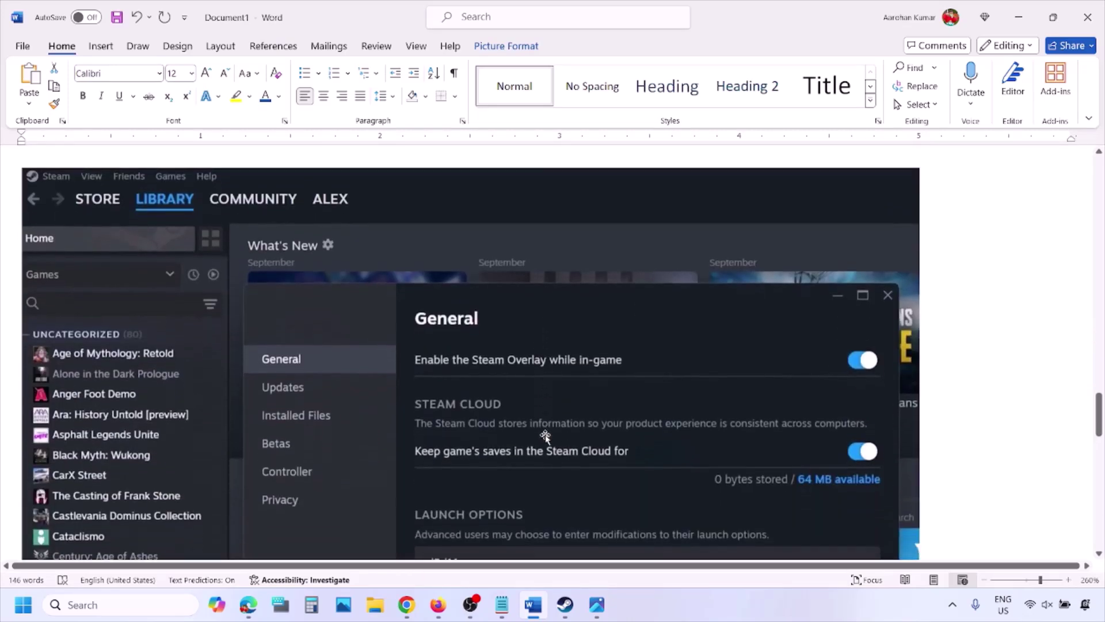
{"action": "scroll", "coordinate": [545, 436], "scroll_direction": "down", "scroll_amount": 11}
{"action": "scroll", "coordinate": [483, 325], "scroll_direction": "up", "scroll_amount": 3}
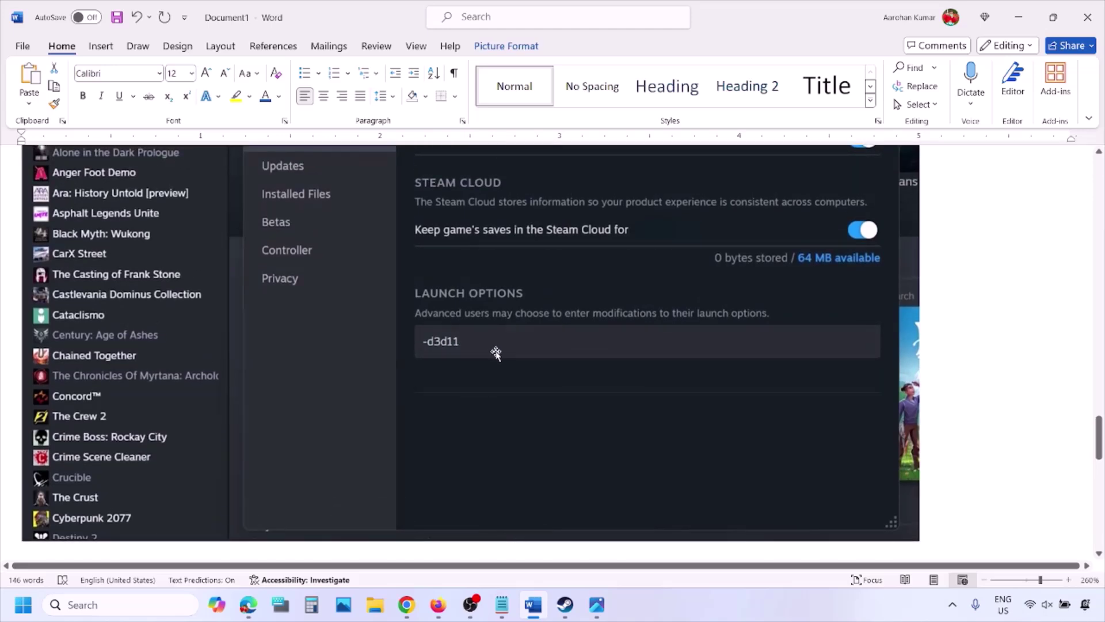
{"action": "scroll", "coordinate": [496, 353], "scroll_direction": "down", "scroll_amount": 20}
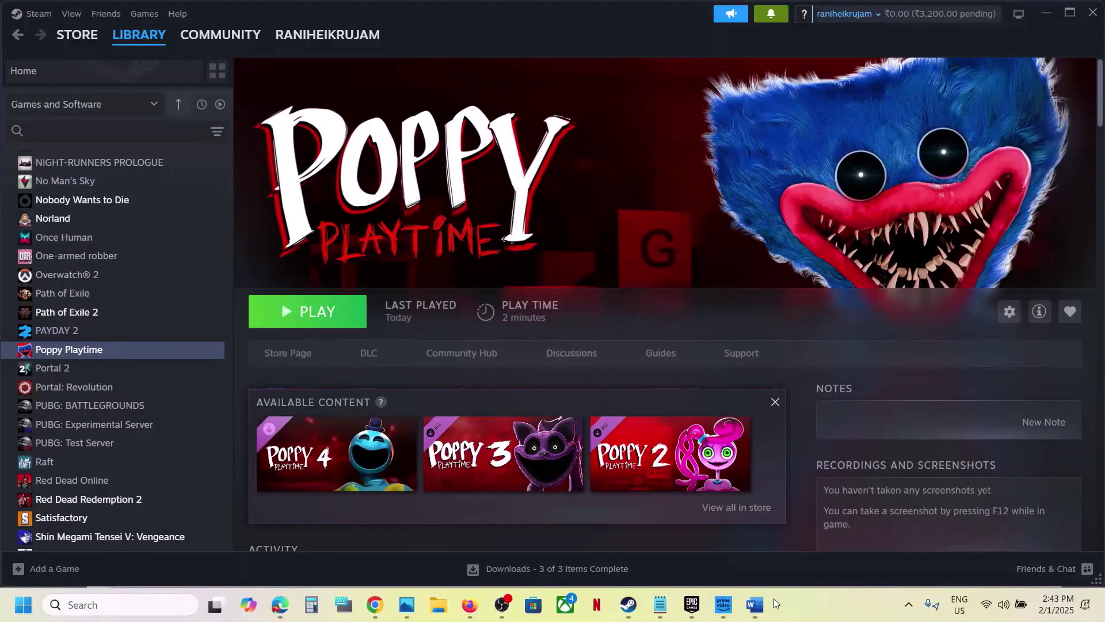
Switch to the Word notes, read the fix about renaming or deleting the save game files, and return to Steam
{"action": "left_click", "coordinate": [755, 604]}
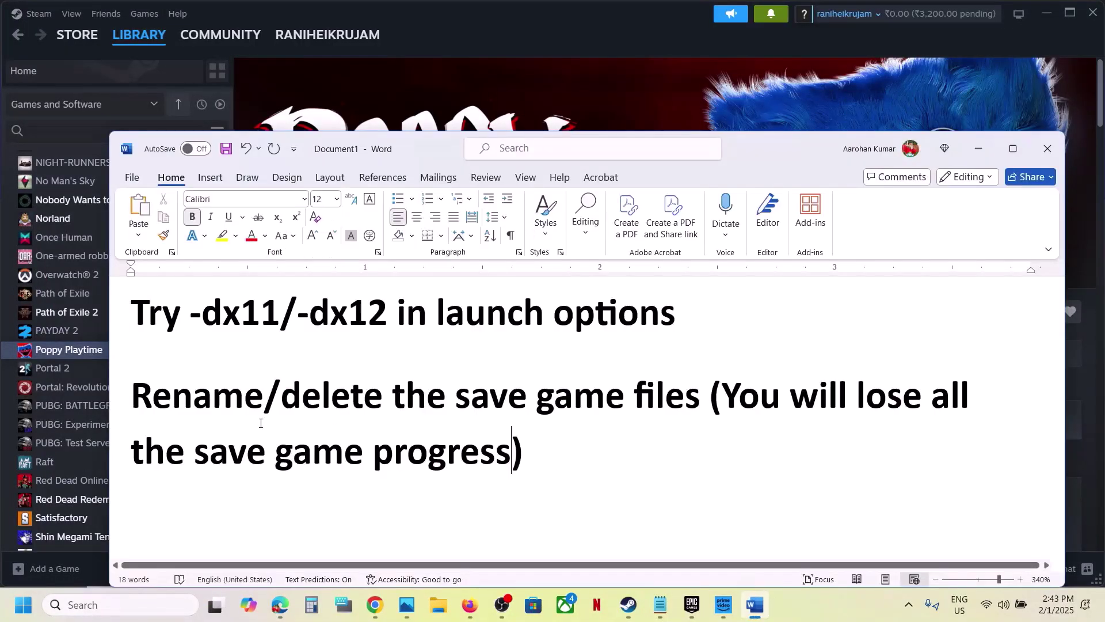
{"action": "left_click_drag", "start_coordinate": [176, 405], "coordinate": [633, 392]}
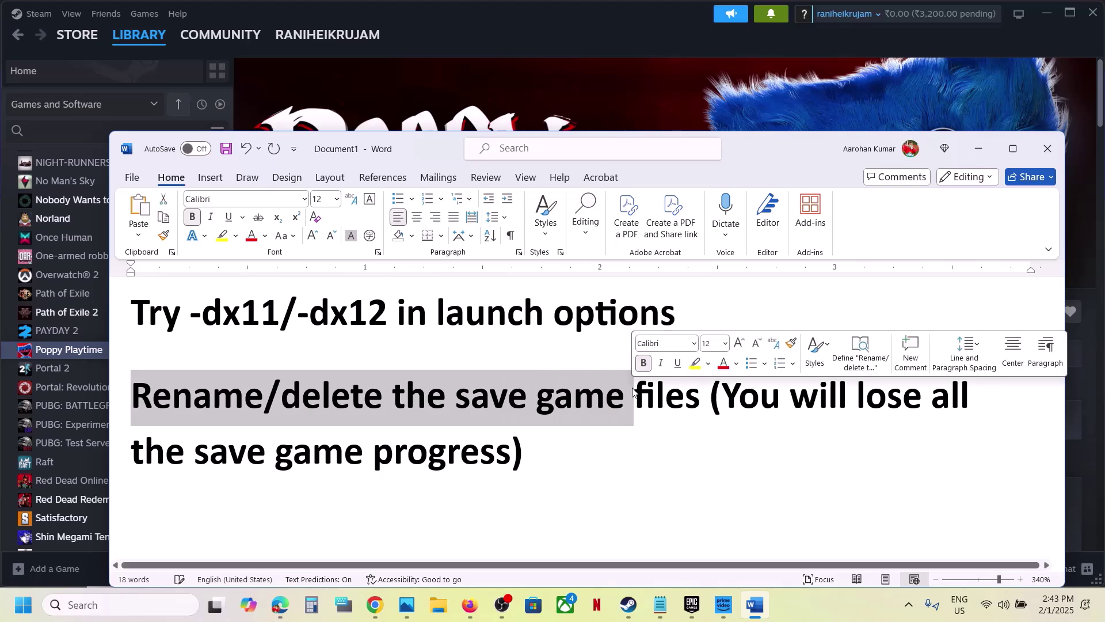
{"action": "left_click_drag", "start_coordinate": [726, 395], "coordinate": [521, 441]}
{"action": "left_click", "coordinate": [521, 442]}
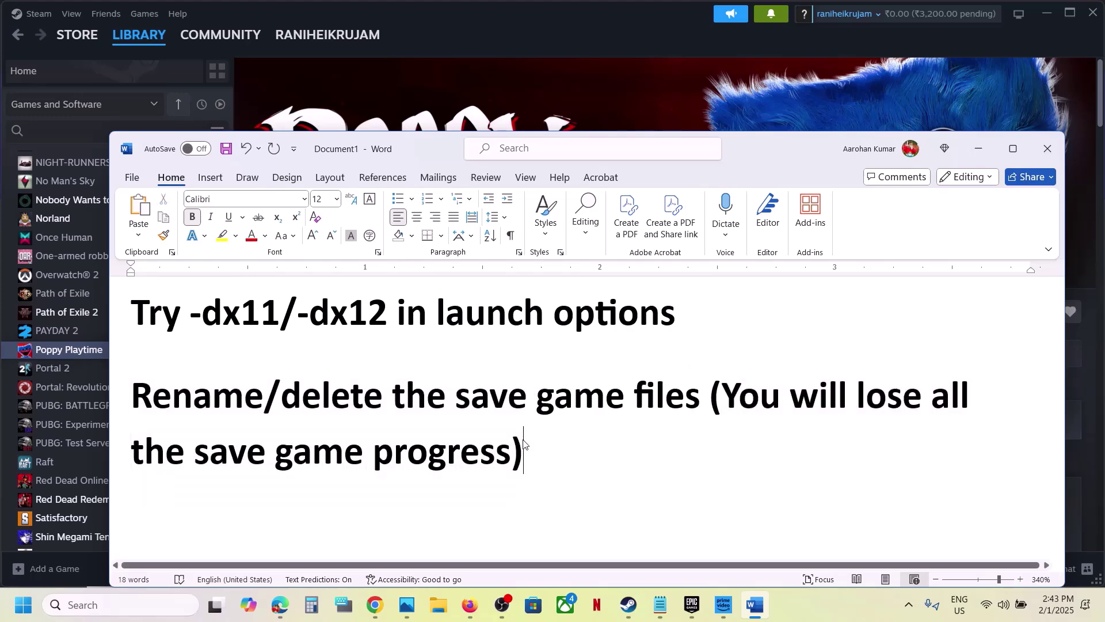
{"action": "left_click", "coordinate": [562, 98]}
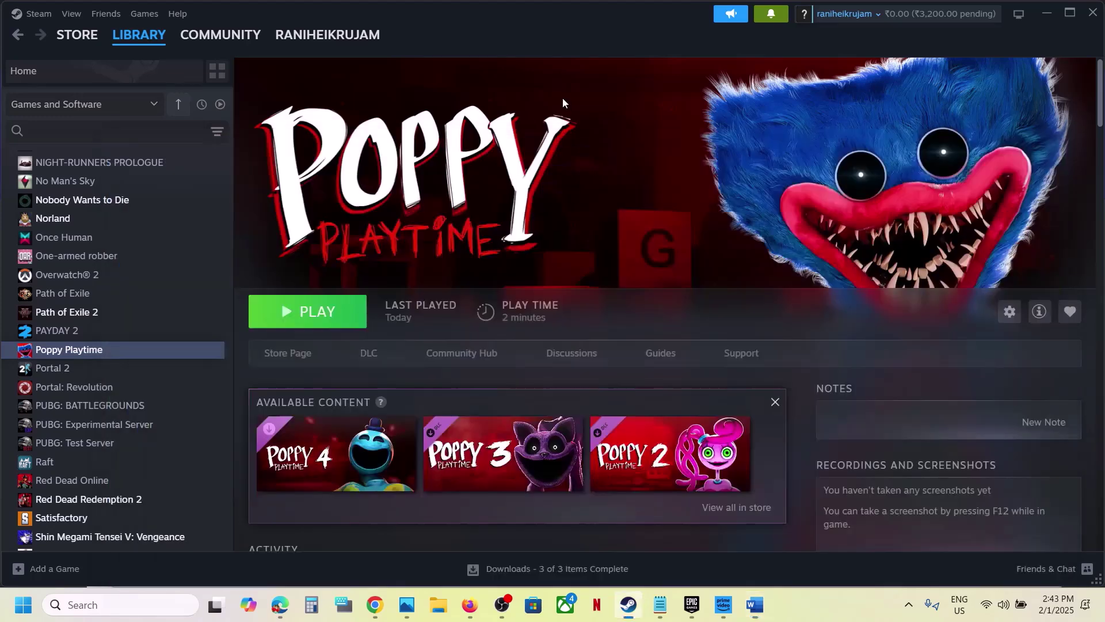
Switch to File Explorer and open the user's profile folder inside Users on the C: drive
{"action": "left_click", "coordinate": [438, 604]}
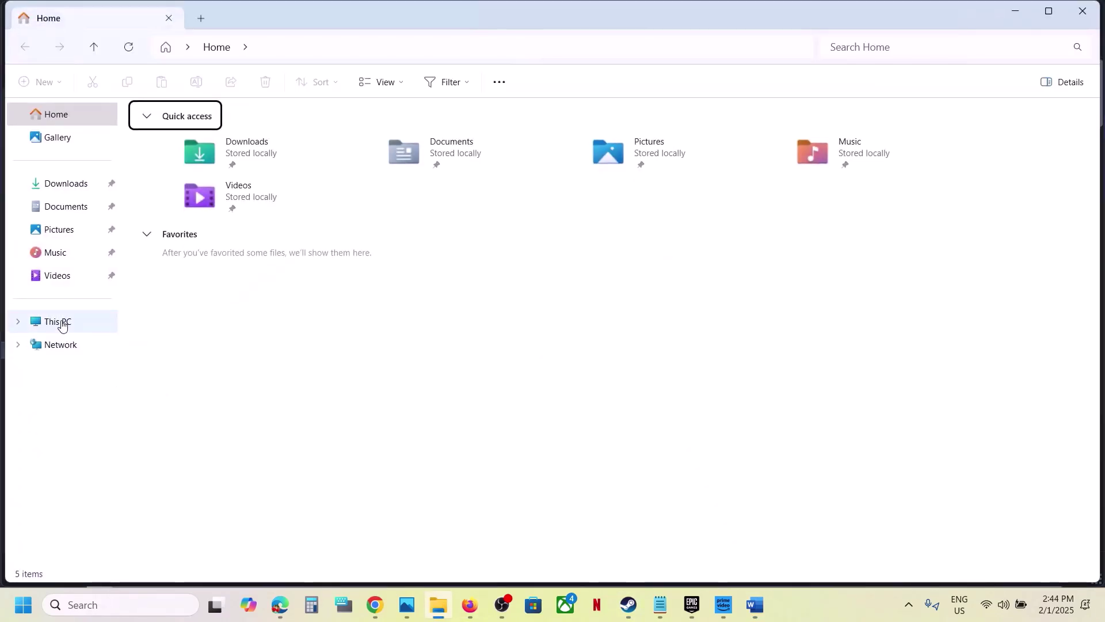
{"action": "left_click", "coordinate": [60, 321]}
{"action": "double_click", "coordinate": [254, 151]}
{"action": "scroll", "coordinate": [252, 152], "scroll_direction": "down", "scroll_amount": 2}
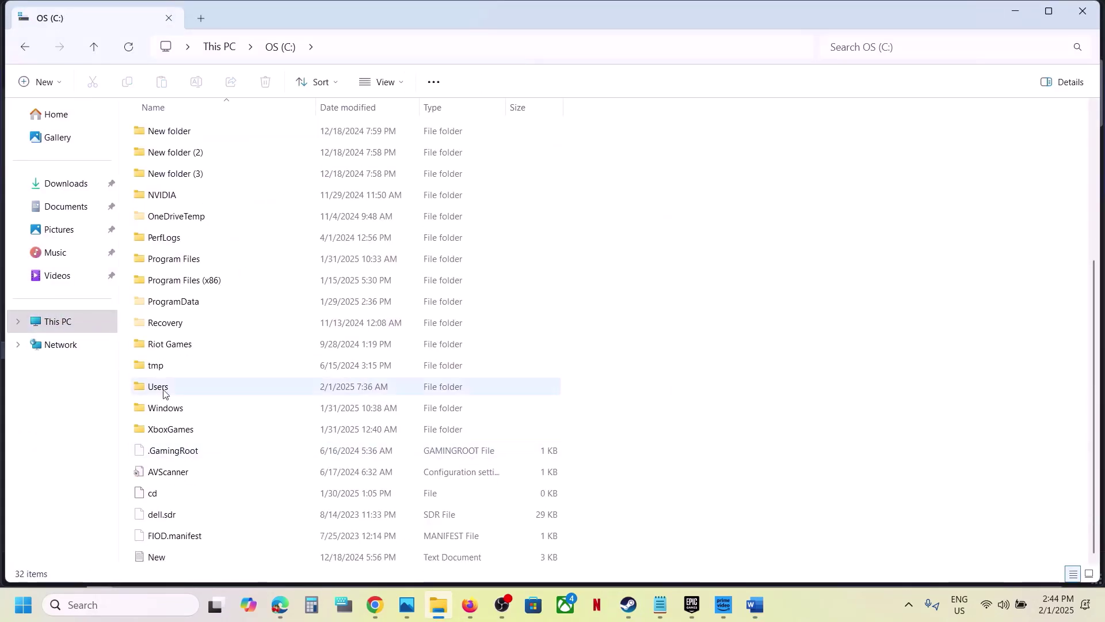
{"action": "left_click", "coordinate": [162, 388]}
{"action": "double_click", "coordinate": [162, 388]}
{"action": "left_click", "coordinate": [163, 133]}
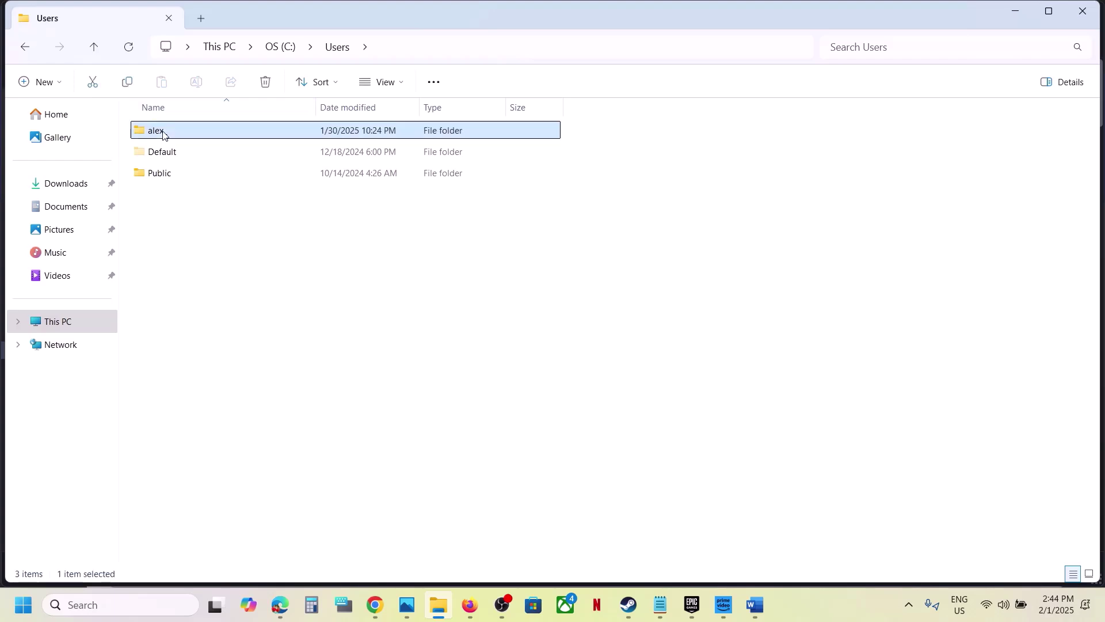
{"action": "double_click", "coordinate": [163, 133]}
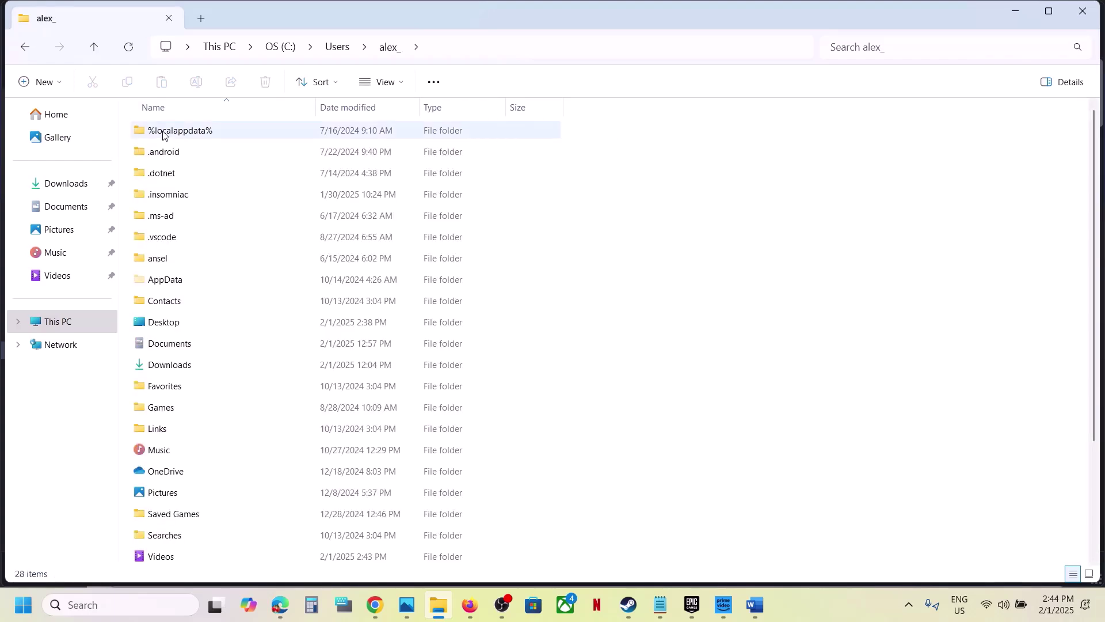
Check the Hidden items display setting and open the Local folder inside AppData
{"action": "left_click", "coordinate": [167, 283]}
{"action": "left_click", "coordinate": [396, 82]}
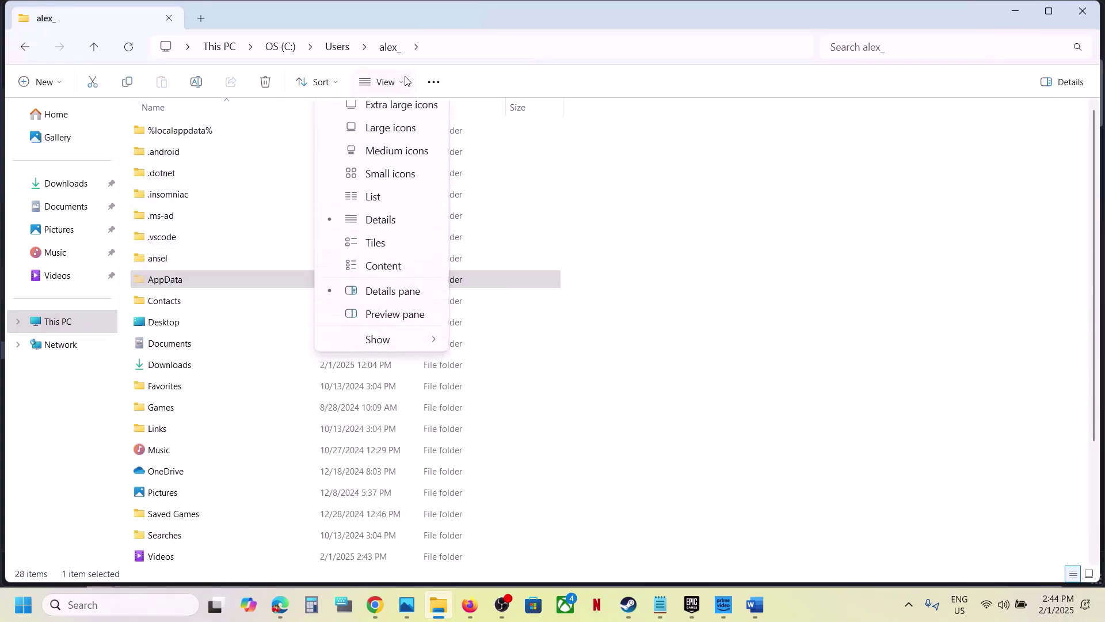
{"action": "mouse_move", "coordinate": [397, 351]}
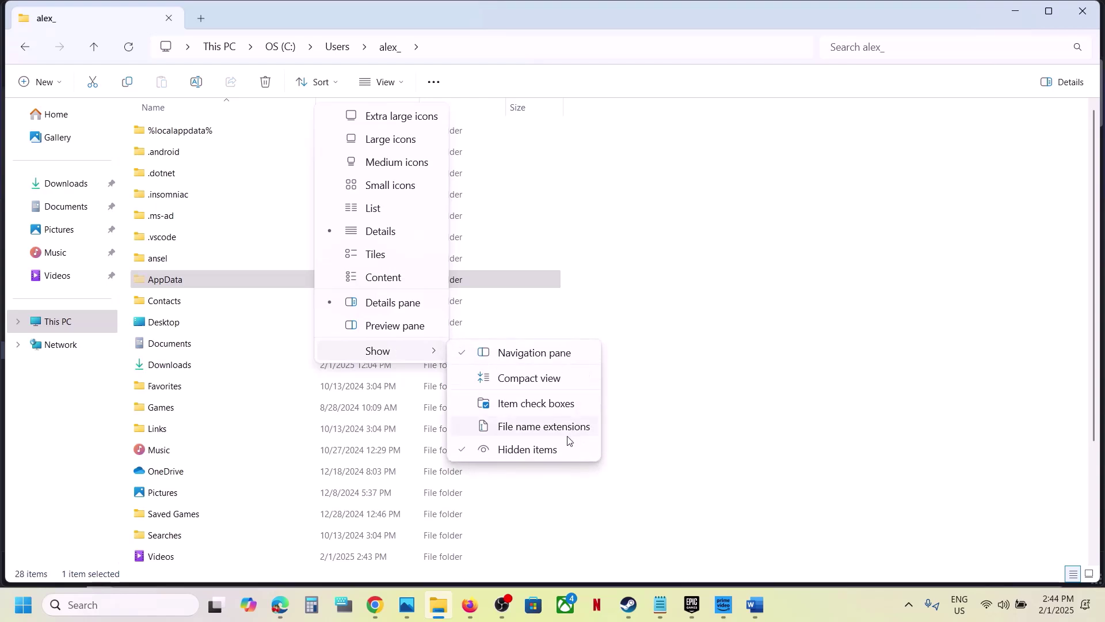
{"action": "left_click", "coordinate": [217, 279]}
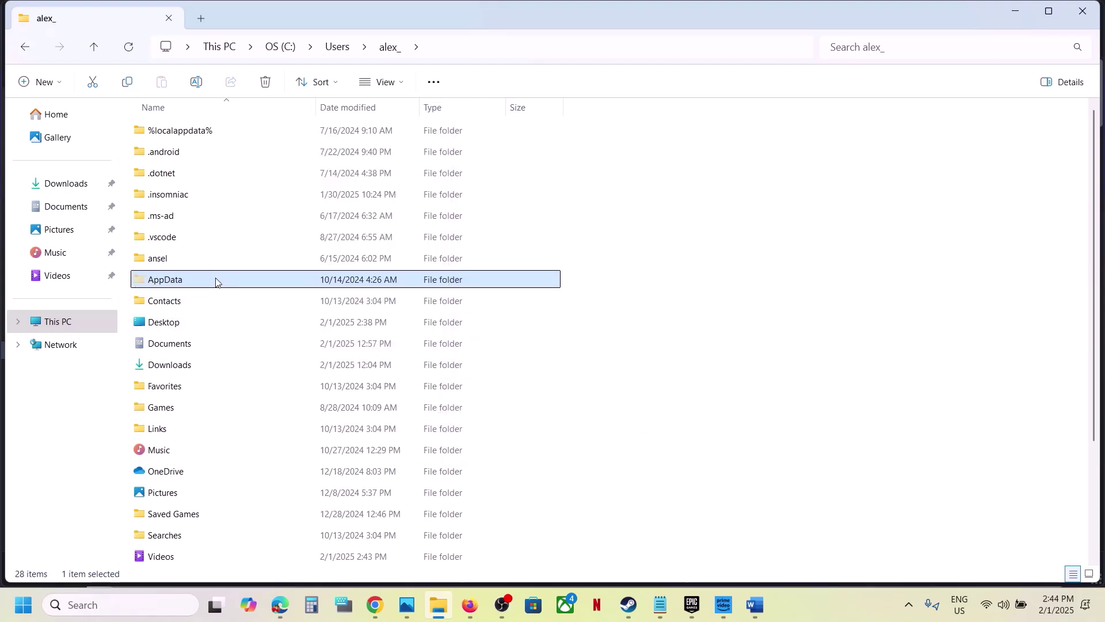
{"action": "double_click", "coordinate": [217, 279]}
{"action": "double_click", "coordinate": [192, 132]}
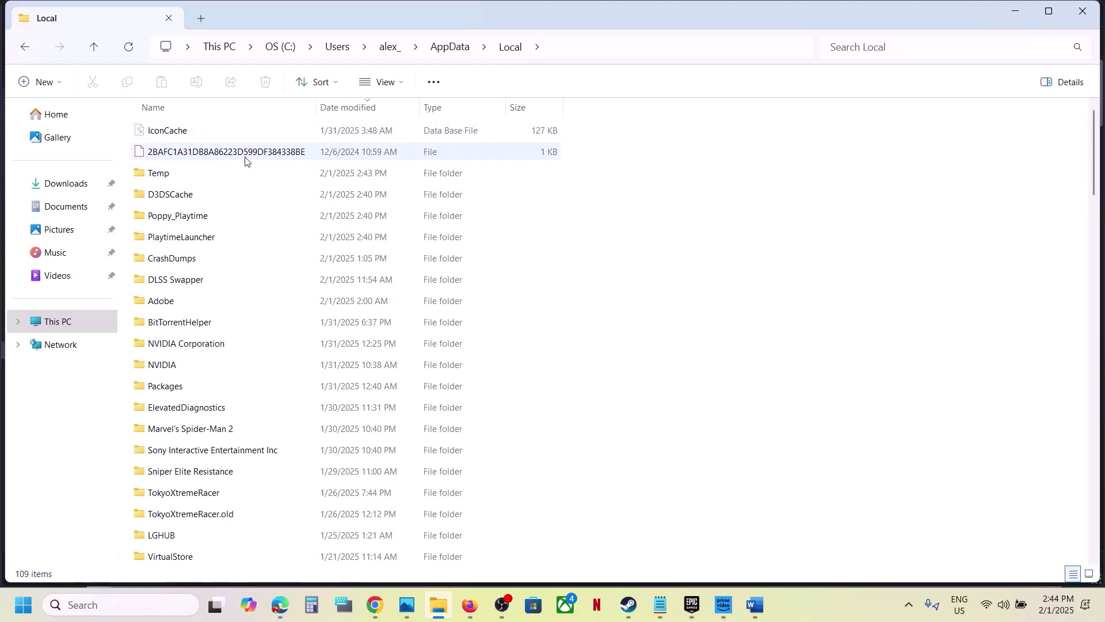
{"action": "left_click", "coordinate": [217, 221]}
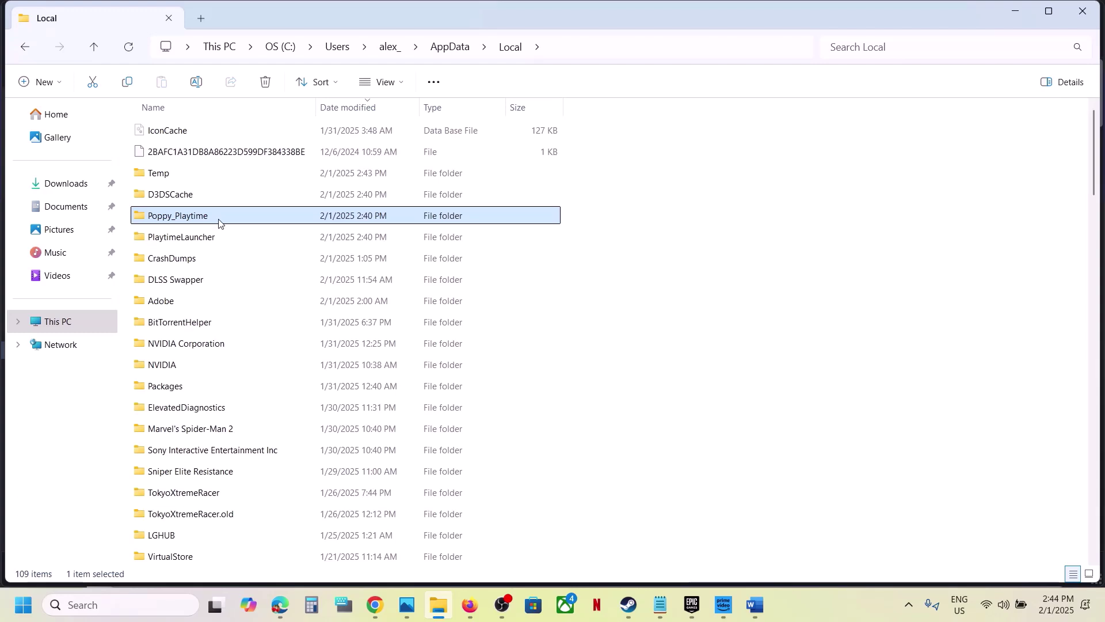
{"action": "right_click", "coordinate": [219, 223]}
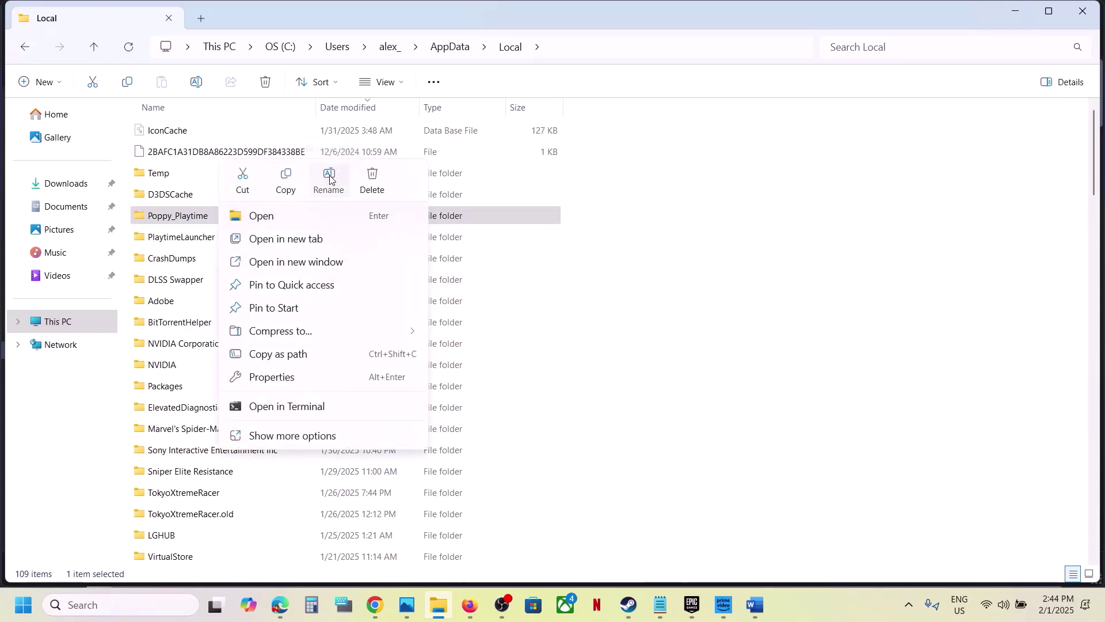
{"action": "left_click", "coordinate": [329, 181]}
{"action": "left_click", "coordinate": [244, 223]}
Copy the Poppy_Playtime folder in AppData\Local to the clipboard
{"action": "right_click", "coordinate": [230, 218]}
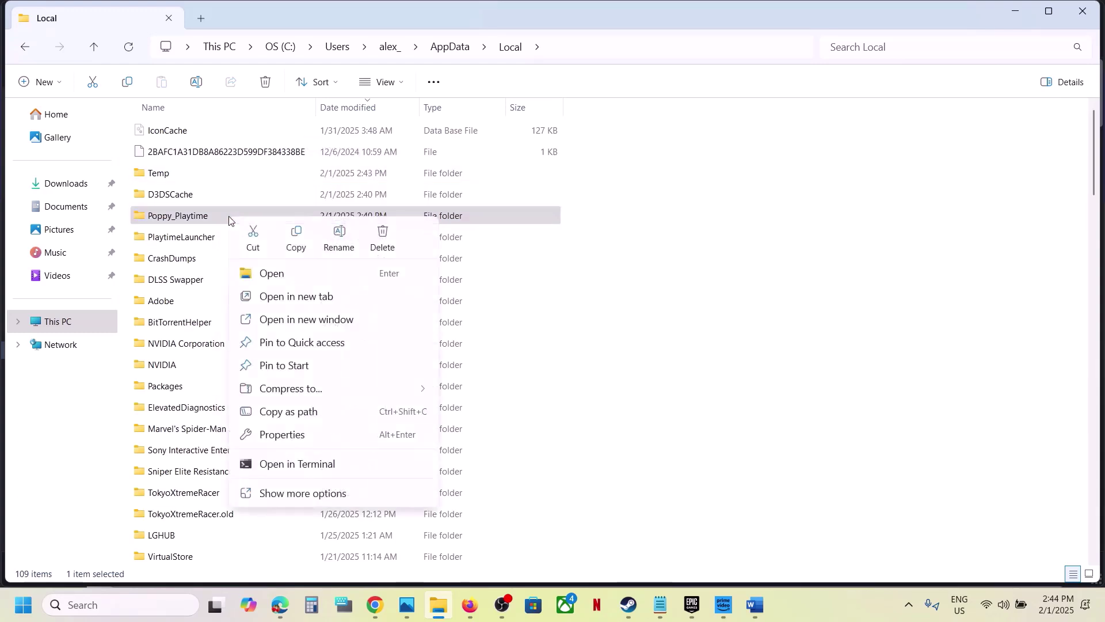
{"action": "left_click", "coordinate": [299, 239]}
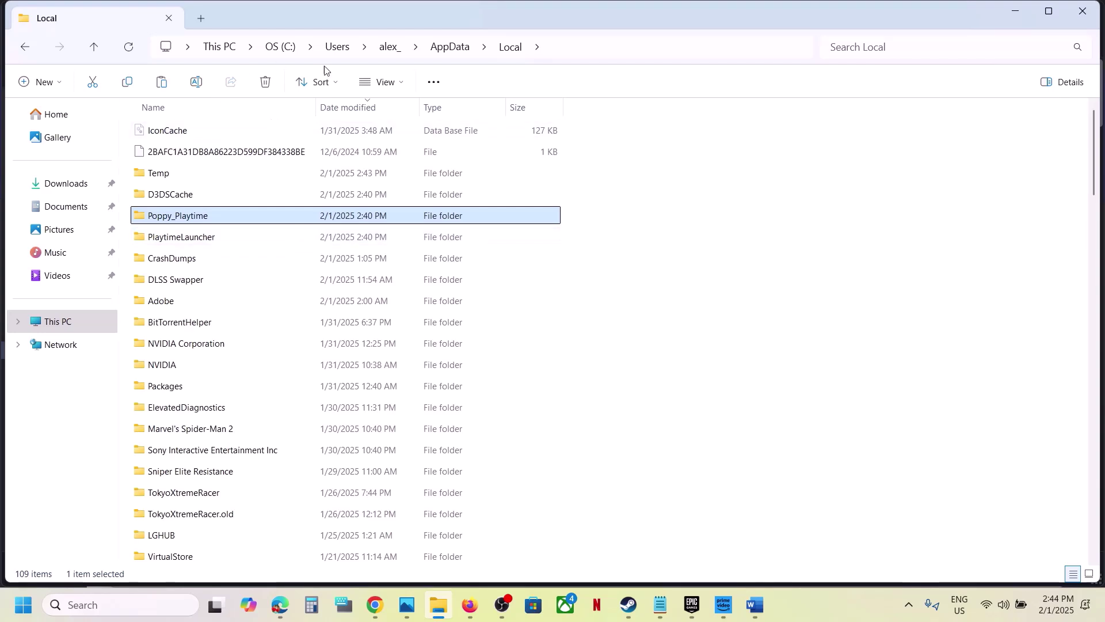
Rename the Poppy_Playtime folder to Poppy_Playtime.old
{"action": "right_click", "coordinate": [239, 222]}
{"action": "left_click", "coordinate": [392, 233]}
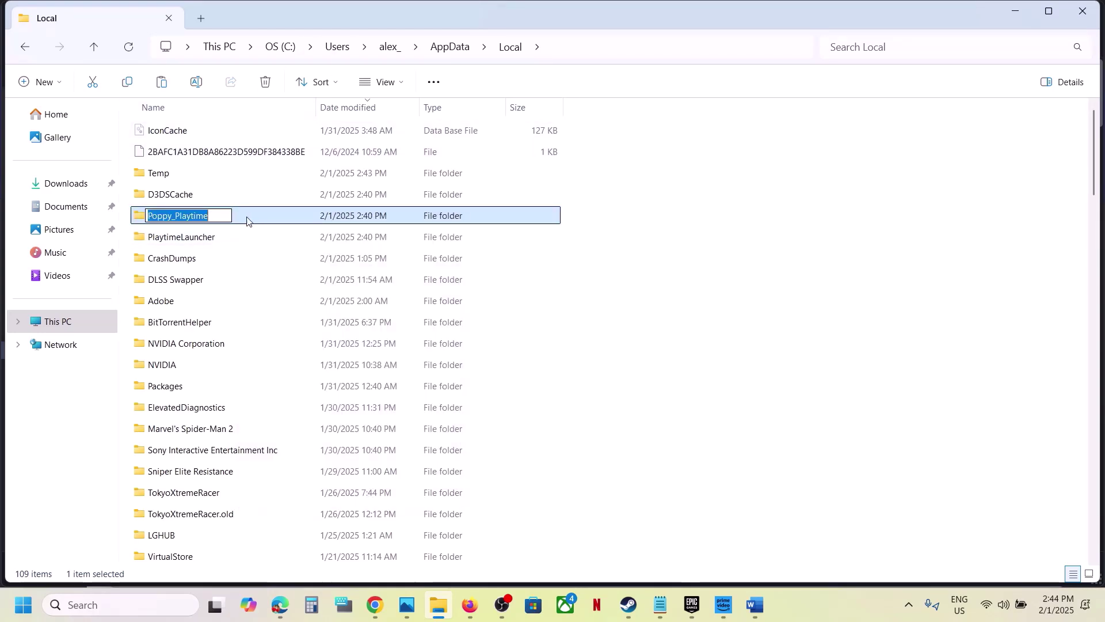
{"action": "left_click", "coordinate": [223, 219]}
{"action": "type", "text": ".o"}
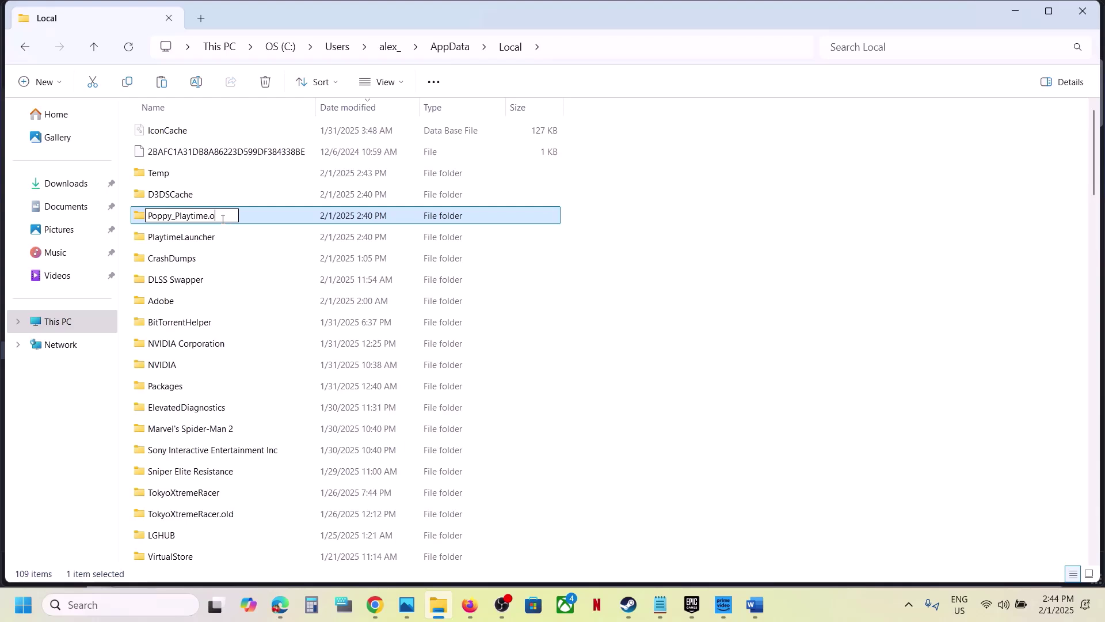
{"action": "type", "text": "ld"}
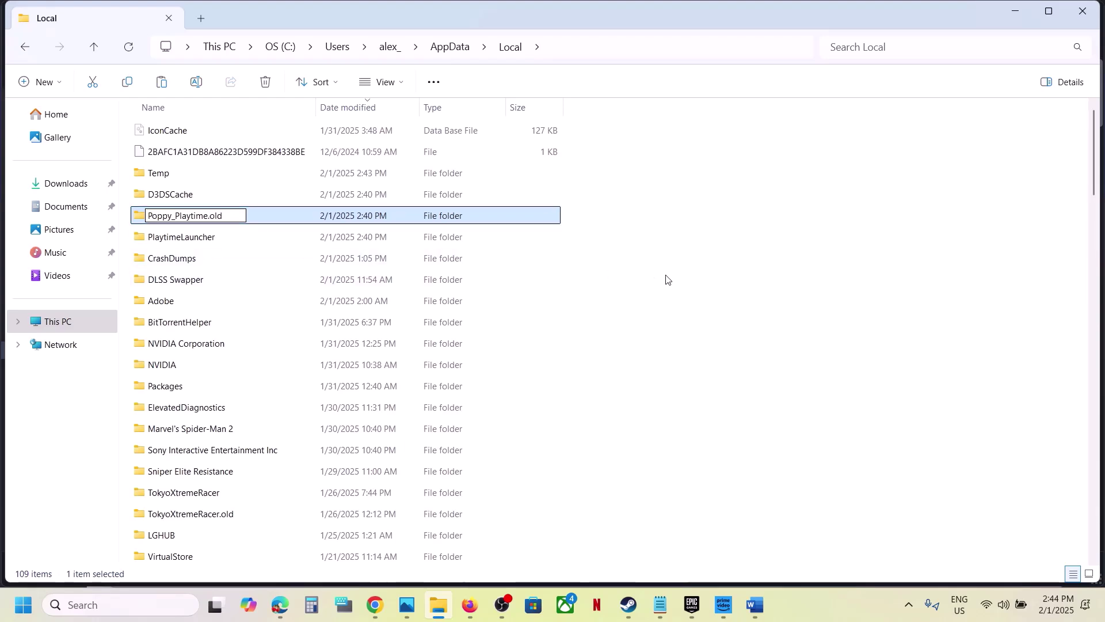
{"action": "left_click", "coordinate": [667, 279]}
{"action": "right_click", "coordinate": [230, 209]}
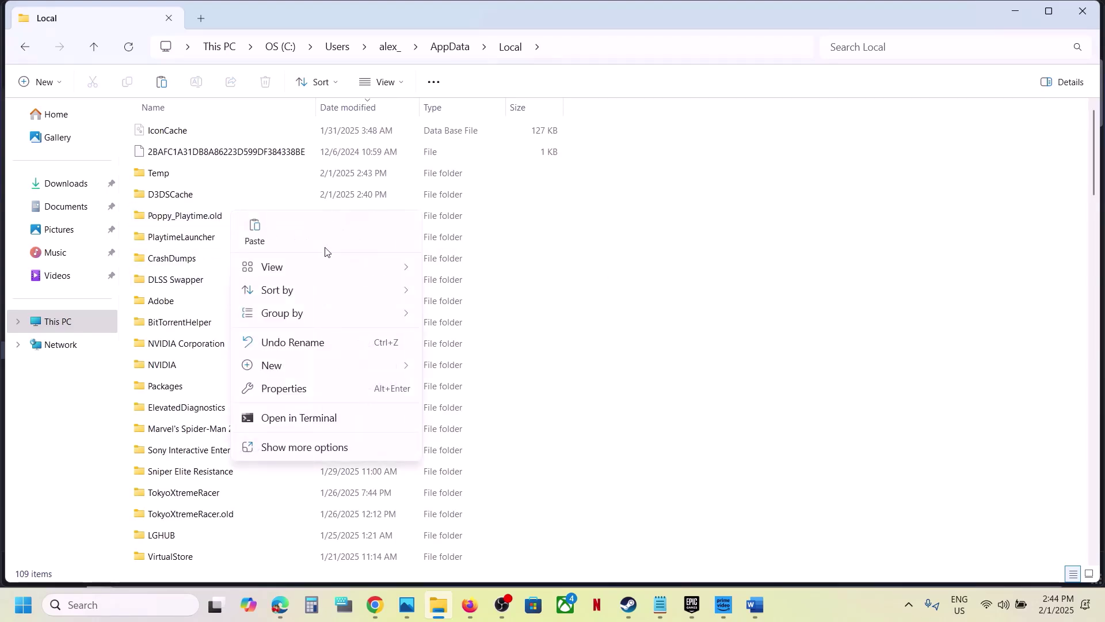
{"action": "left_click", "coordinate": [222, 215]}
{"action": "right_click", "coordinate": [222, 216]}
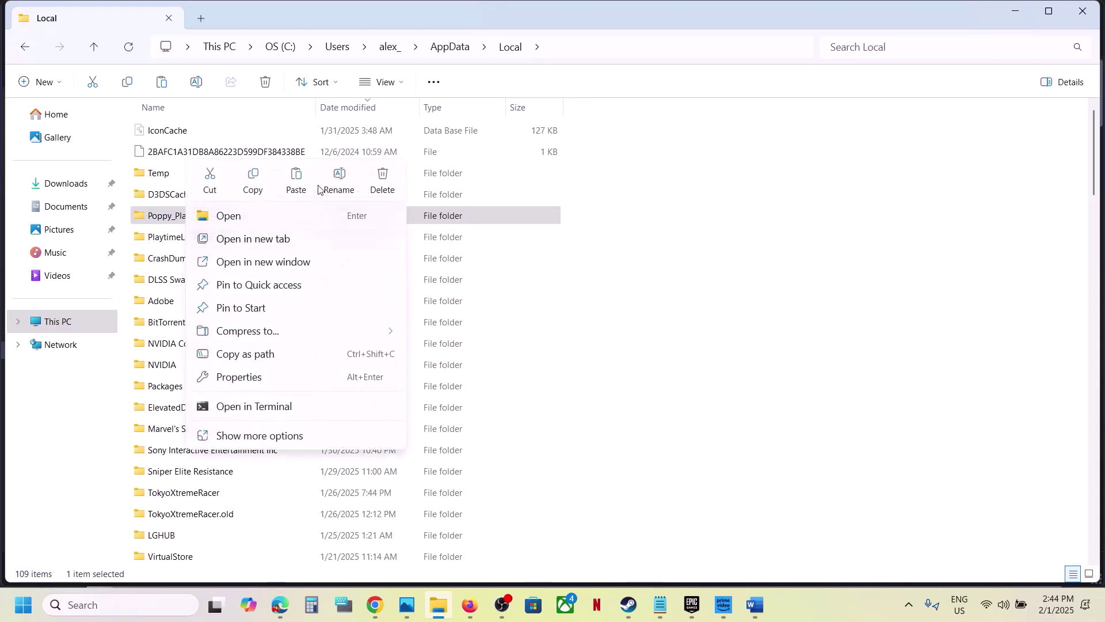
{"action": "left_click", "coordinate": [697, 505]}
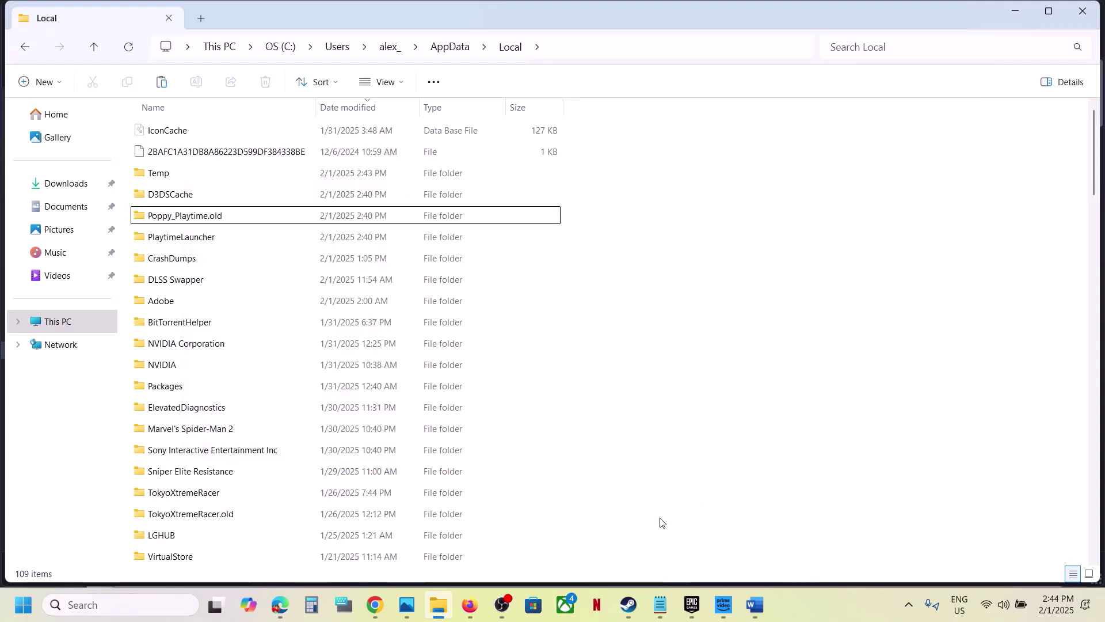
Switch back to Steam and open the Windows power options to locate Restart
{"action": "left_click", "coordinate": [633, 609]}
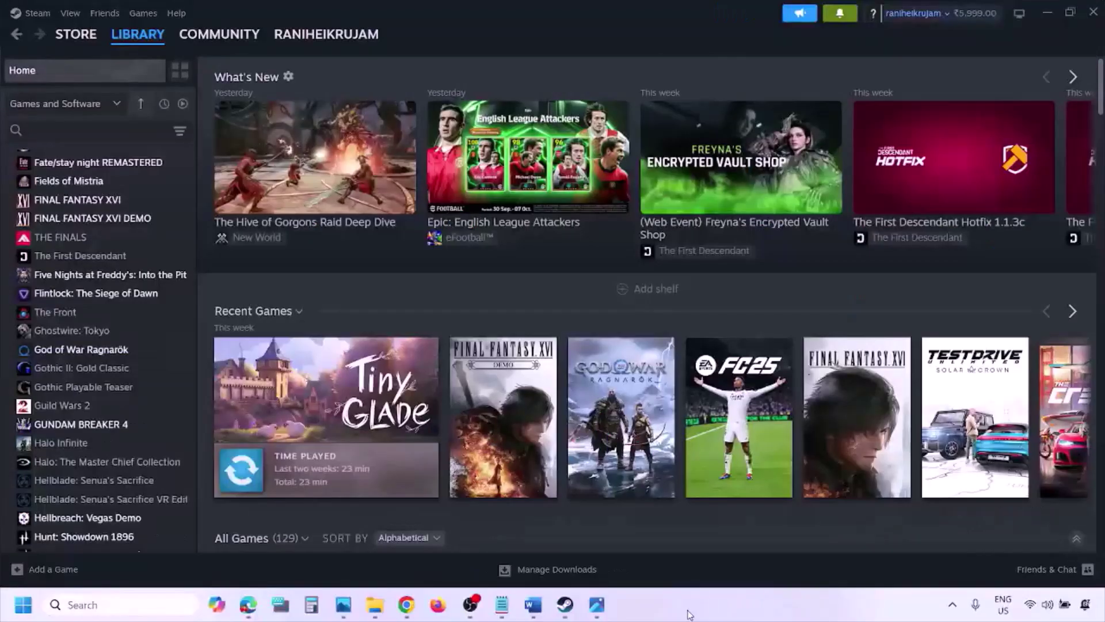
{"action": "left_click", "coordinate": [23, 604]}
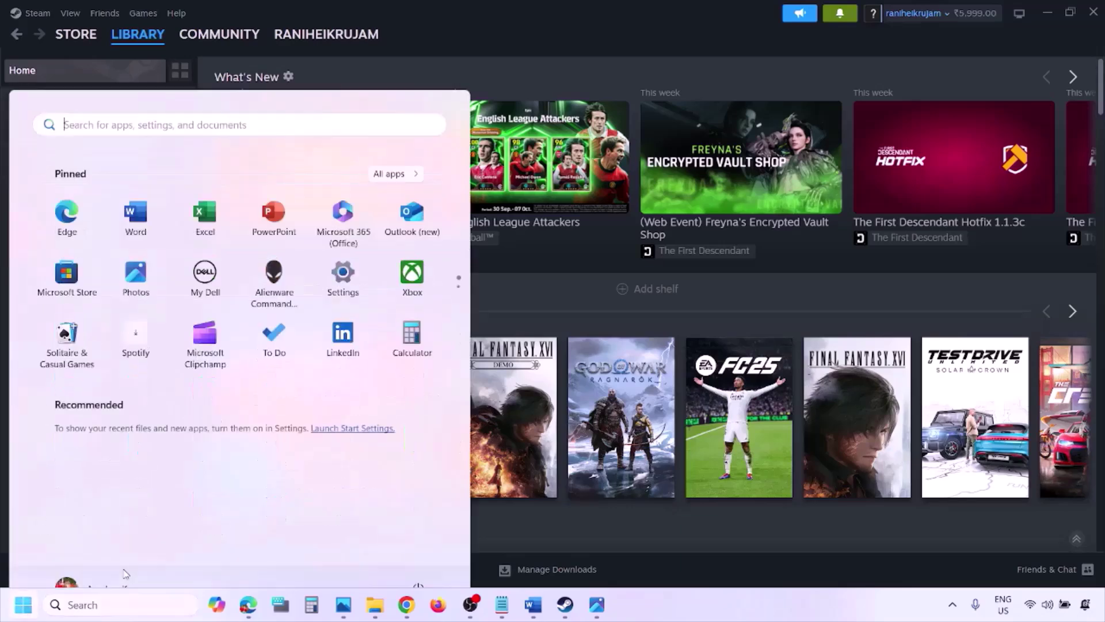
{"action": "left_click", "coordinate": [418, 555]}
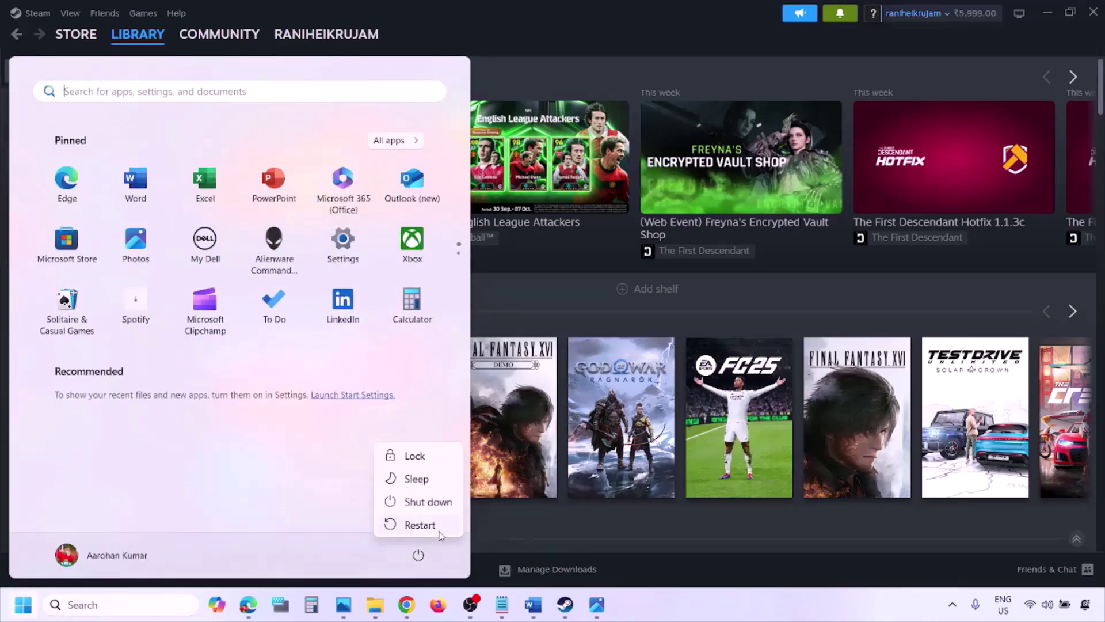
Switch to the Word notes and read the steps on restarting the PC and running the game as administrator
{"action": "left_click", "coordinate": [534, 605]}
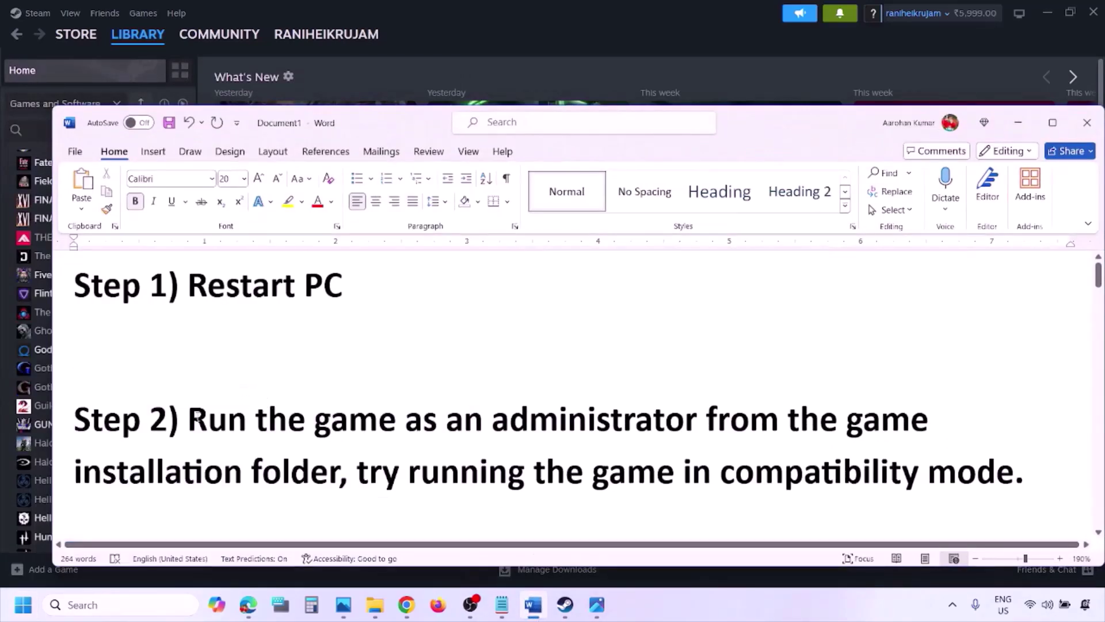
{"action": "left_click_drag", "start_coordinate": [191, 418], "coordinate": [654, 561]}
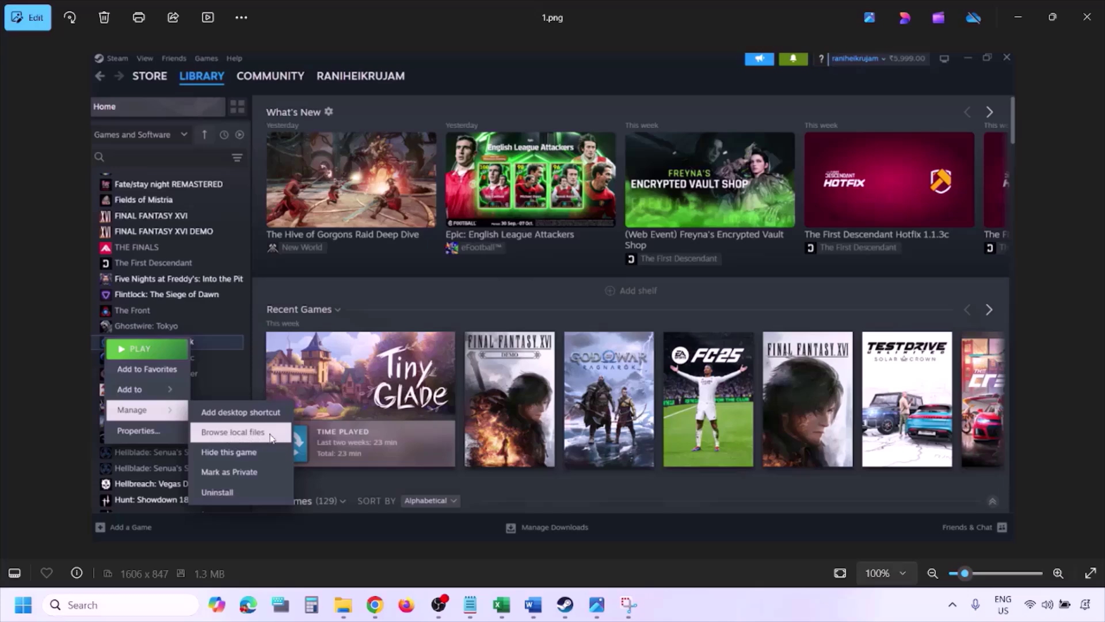
View the screenshots showing how to browse the game's local files and open the properties of its executable
{"action": "scroll", "coordinate": [262, 431], "scroll_direction": "up", "scroll_amount": 2}
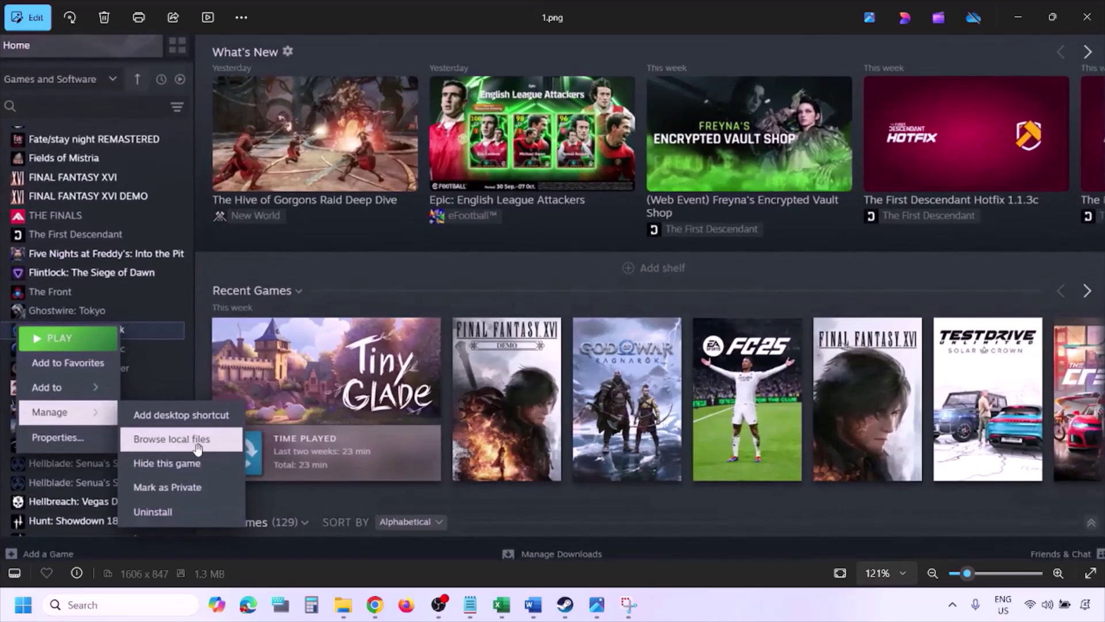
{"action": "scroll", "coordinate": [222, 445], "scroll_direction": "down", "scroll_amount": 2}
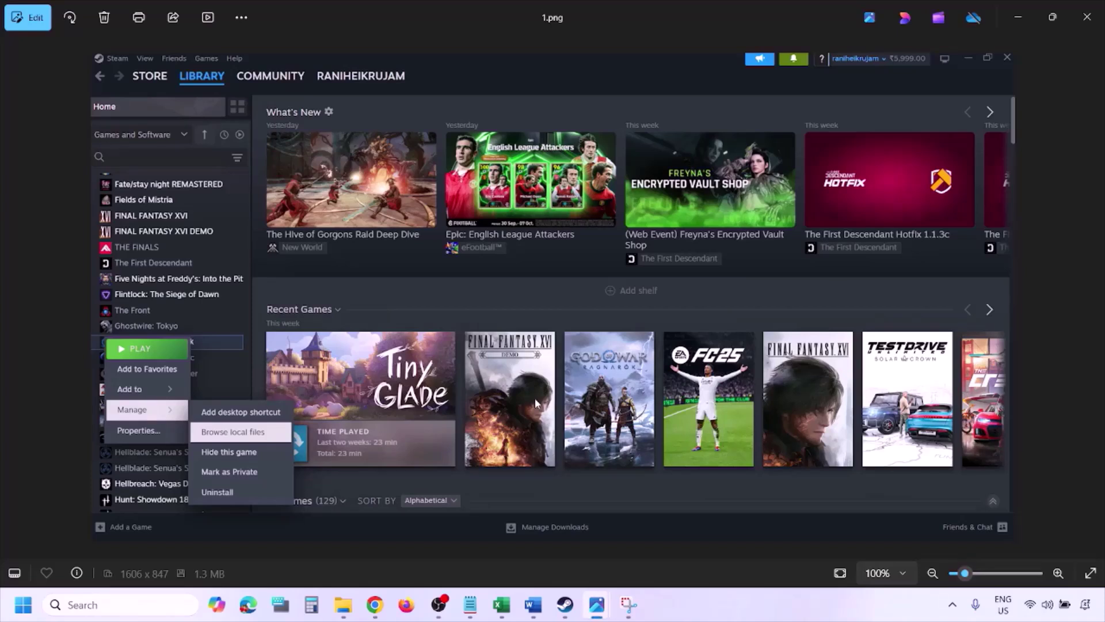
{"action": "key", "text": "Right"}
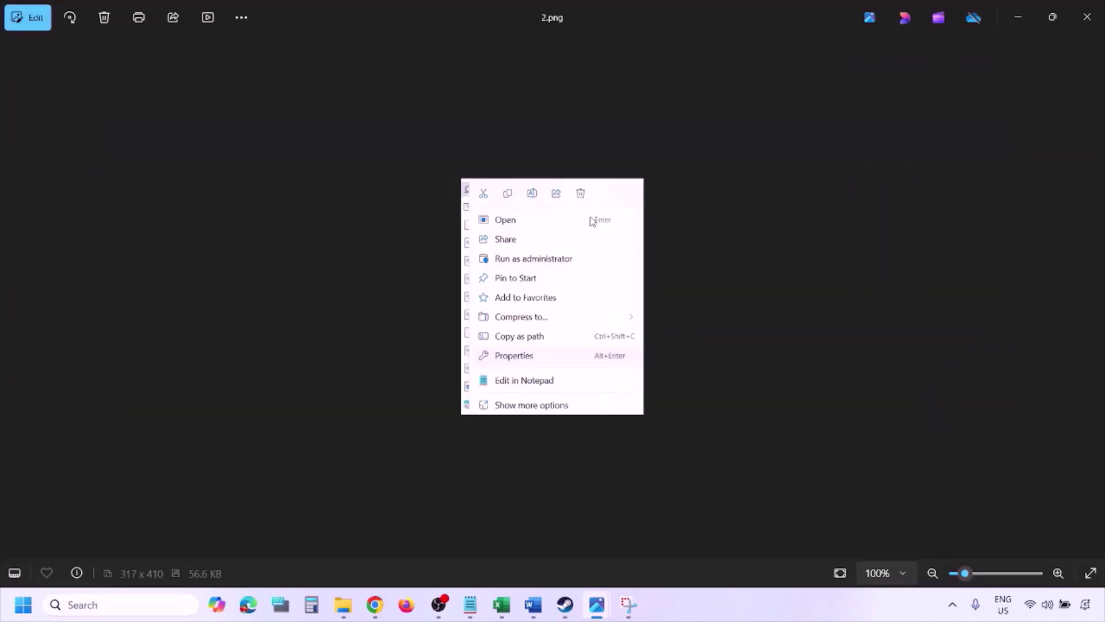
{"action": "scroll", "coordinate": [545, 347], "scroll_direction": "up", "scroll_amount": 5}
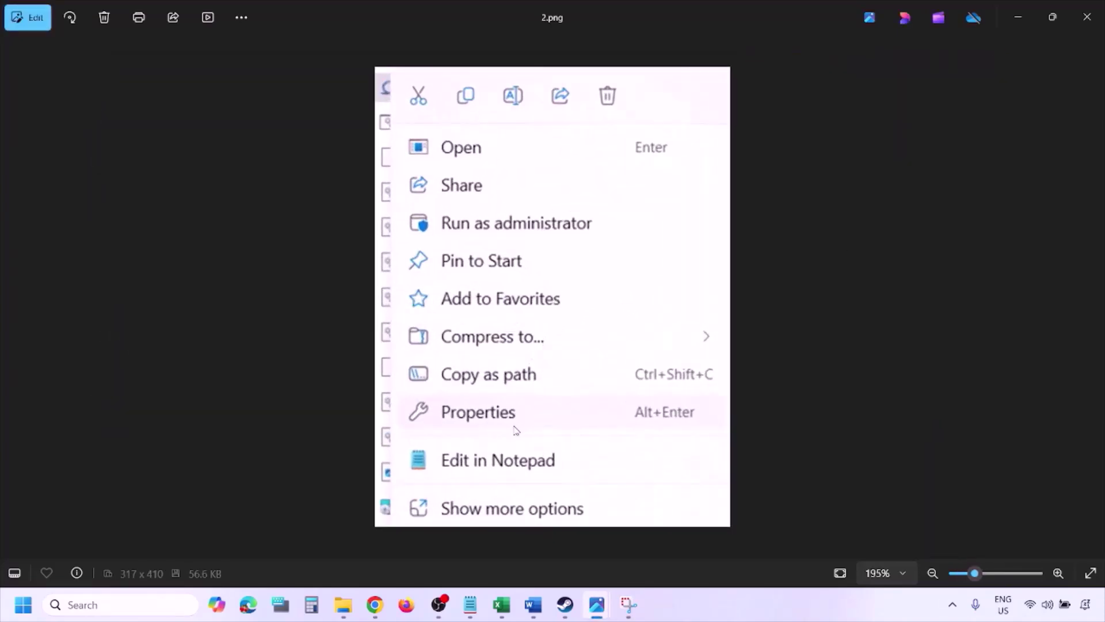
{"action": "scroll", "coordinate": [509, 424], "scroll_direction": "down", "scroll_amount": 5}
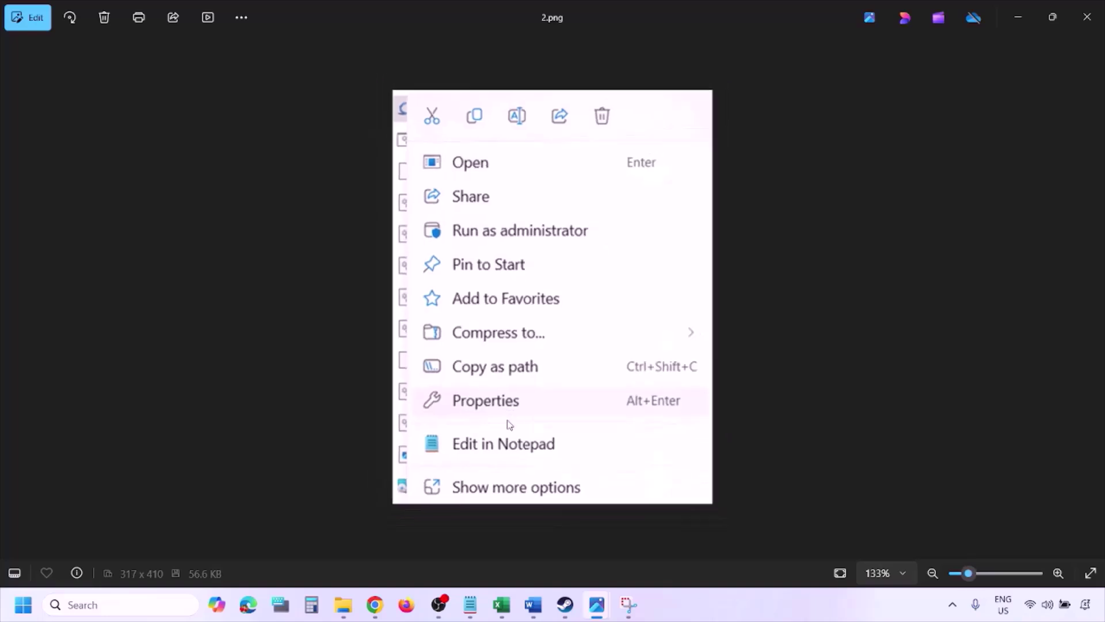
Examine the next screenshot of the Compatibility settings with the option to run the program as an administrator
{"action": "key", "text": "Right"}
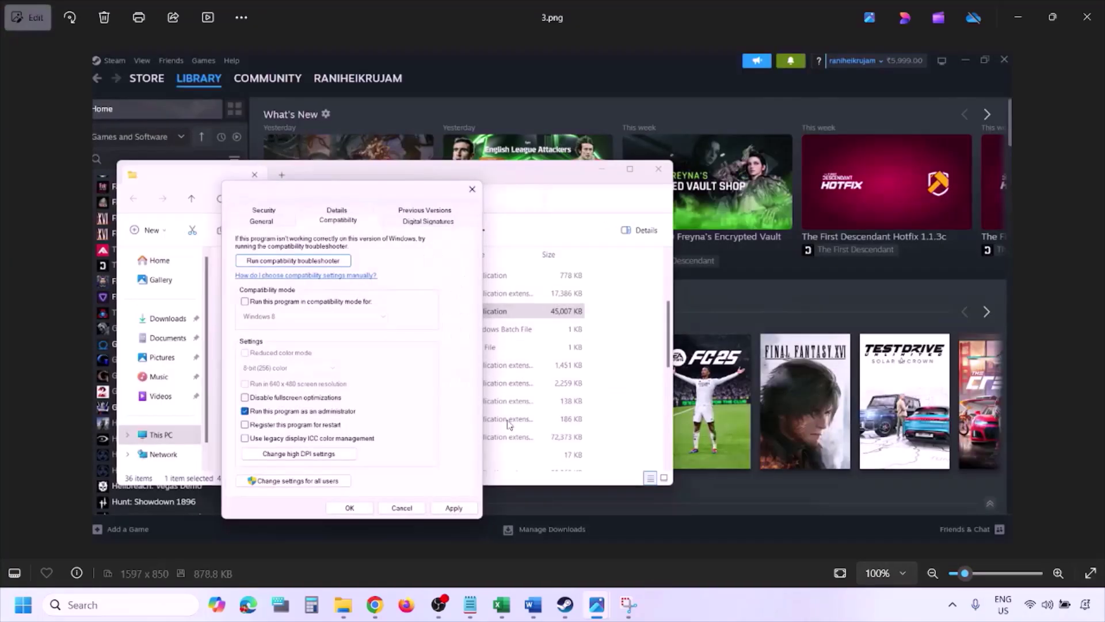
{"action": "scroll", "coordinate": [329, 326], "scroll_direction": "up", "scroll_amount": 2}
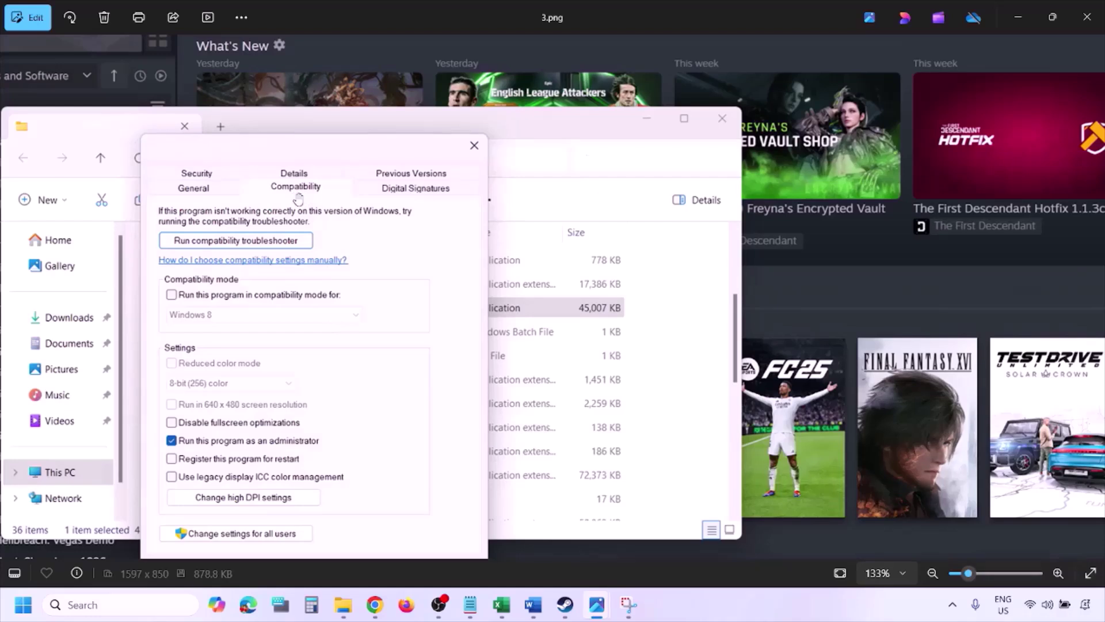
{"action": "left_click_drag", "start_coordinate": [244, 432], "coordinate": [244, 379]}
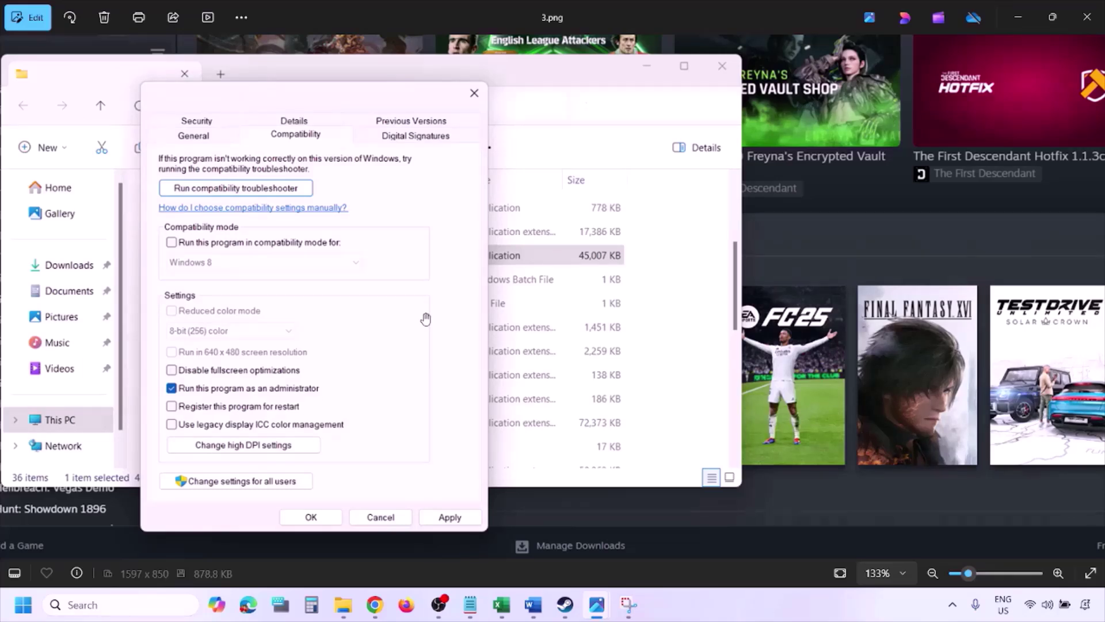
{"action": "scroll", "coordinate": [426, 318], "scroll_direction": "down", "scroll_amount": 2}
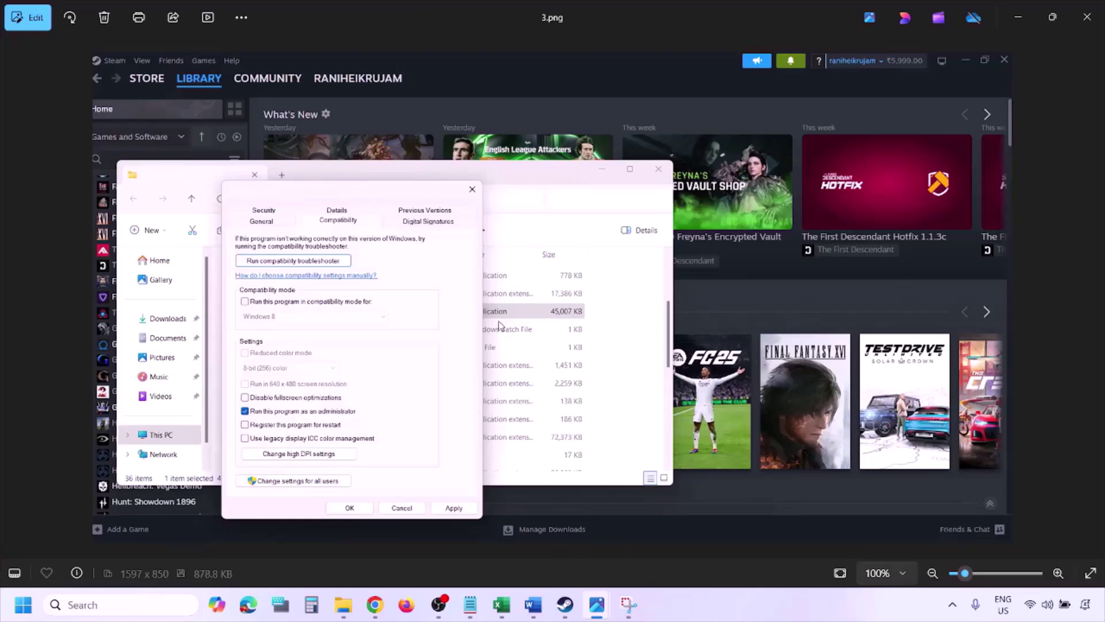
Examine the next two screenshots covering compatibility mode for Windows 8 and the choice of Windows 7
{"action": "key", "text": "Right"}
{"action": "scroll", "coordinate": [499, 325], "scroll_direction": "up", "scroll_amount": 3}
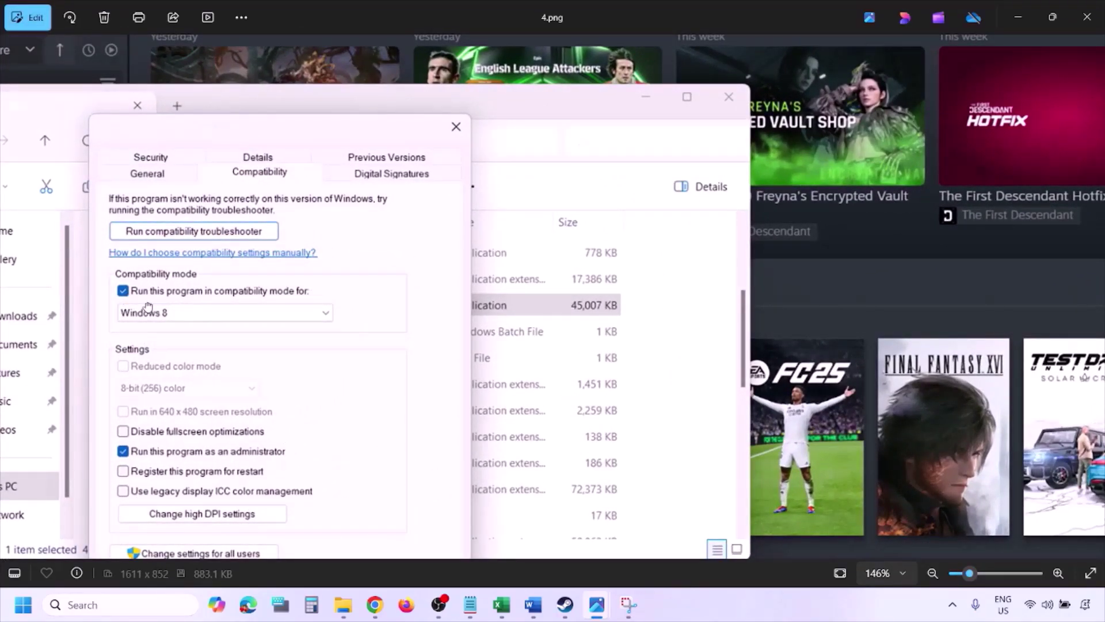
{"action": "left_click_drag", "start_coordinate": [144, 306], "coordinate": [153, 266]}
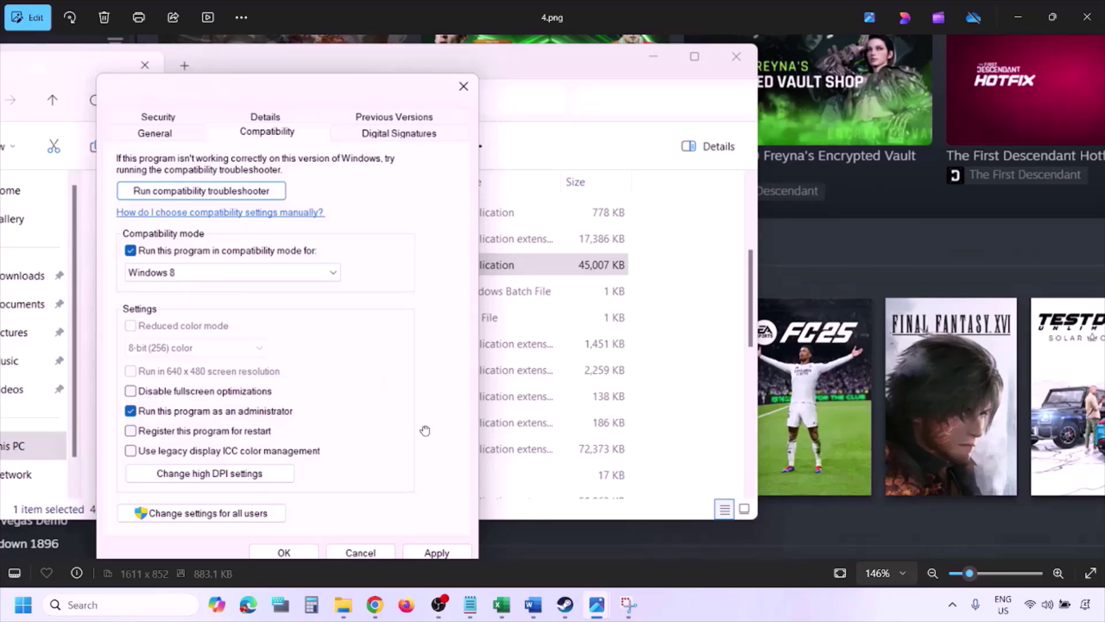
{"action": "left_click_drag", "start_coordinate": [425, 431], "coordinate": [431, 397]}
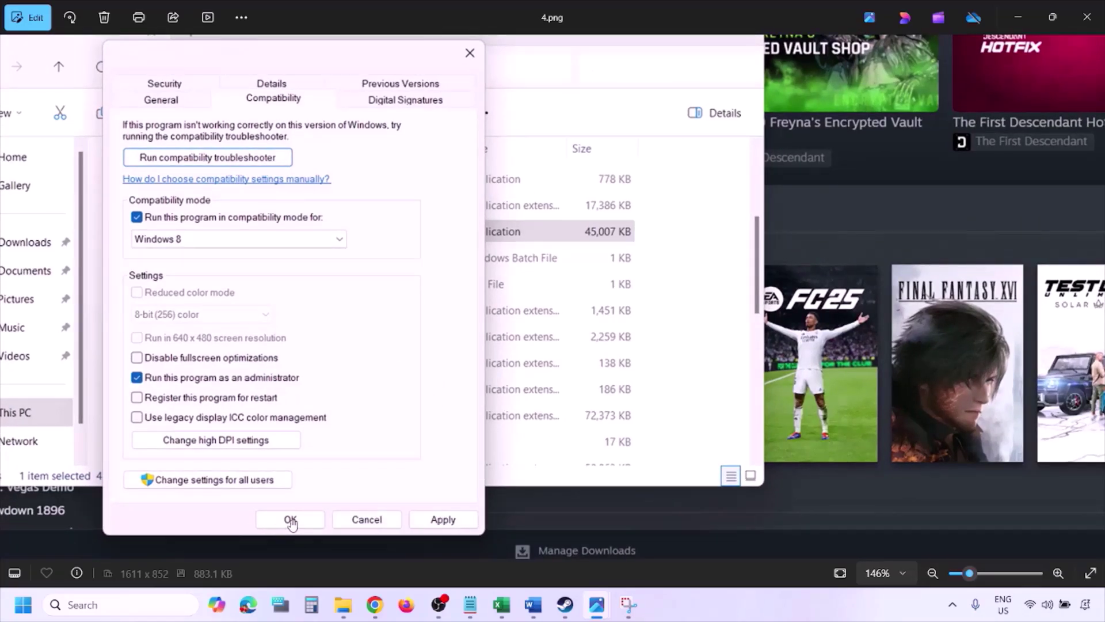
{"action": "scroll", "coordinate": [593, 407], "scroll_direction": "down", "scroll_amount": 3}
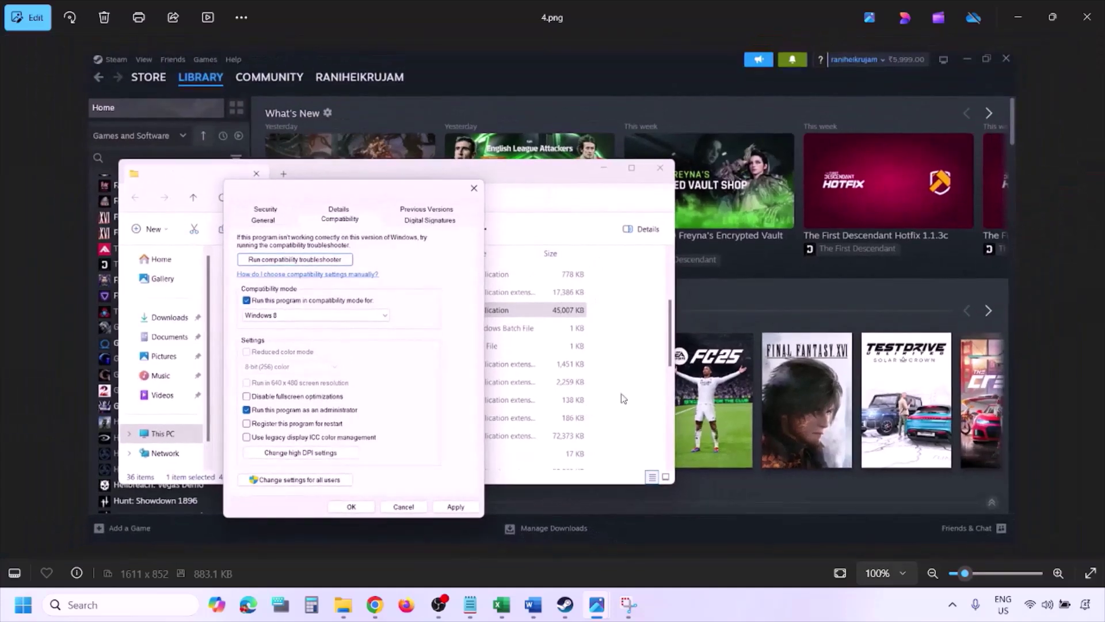
{"action": "key", "text": "Right"}
{"action": "scroll", "coordinate": [623, 398], "scroll_direction": "up", "scroll_amount": 3}
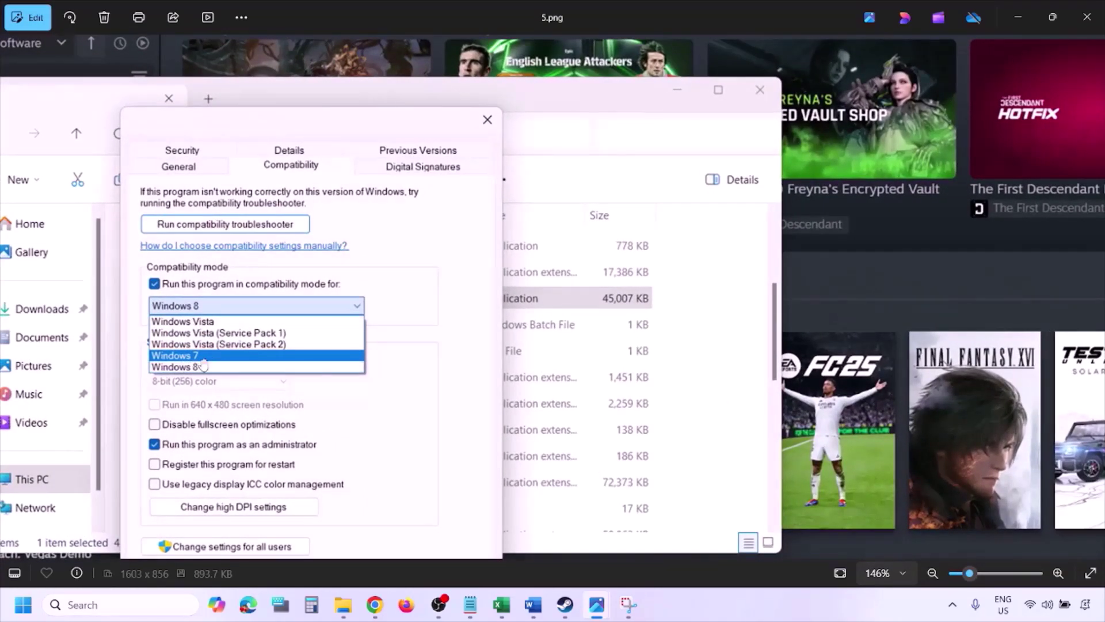
{"action": "scroll", "coordinate": [208, 362], "scroll_direction": "down", "scroll_amount": 3}
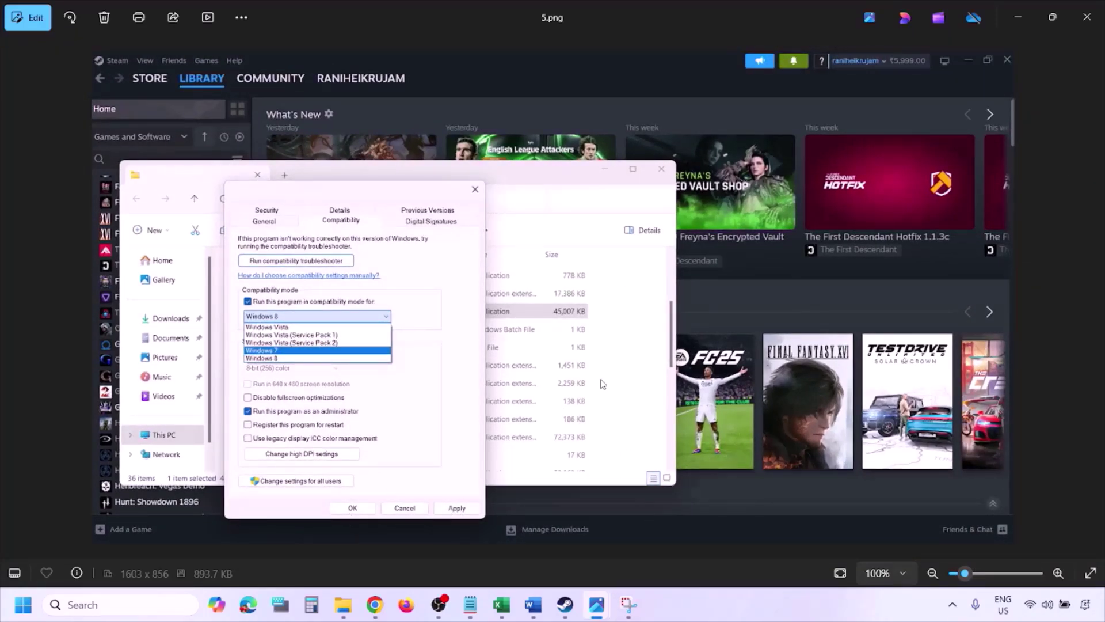
Examine the screenshot combining Windows 7 compatibility mode with disabled fullscreen optimizations and administrator rights
{"action": "key", "text": "Right"}
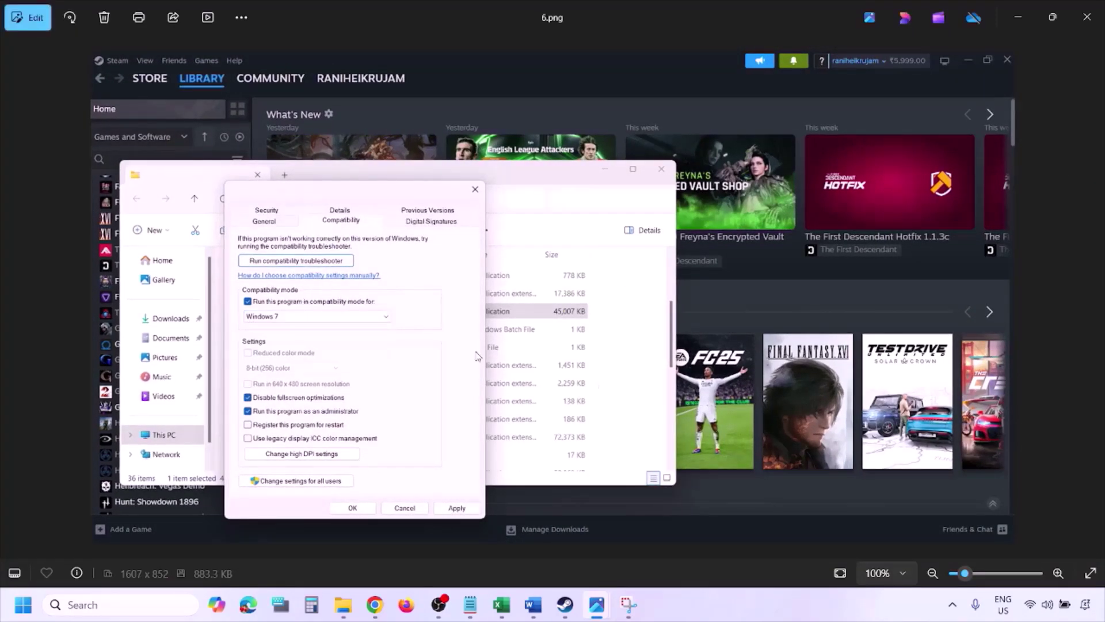
{"action": "scroll", "coordinate": [361, 340], "scroll_direction": "up", "scroll_amount": 3}
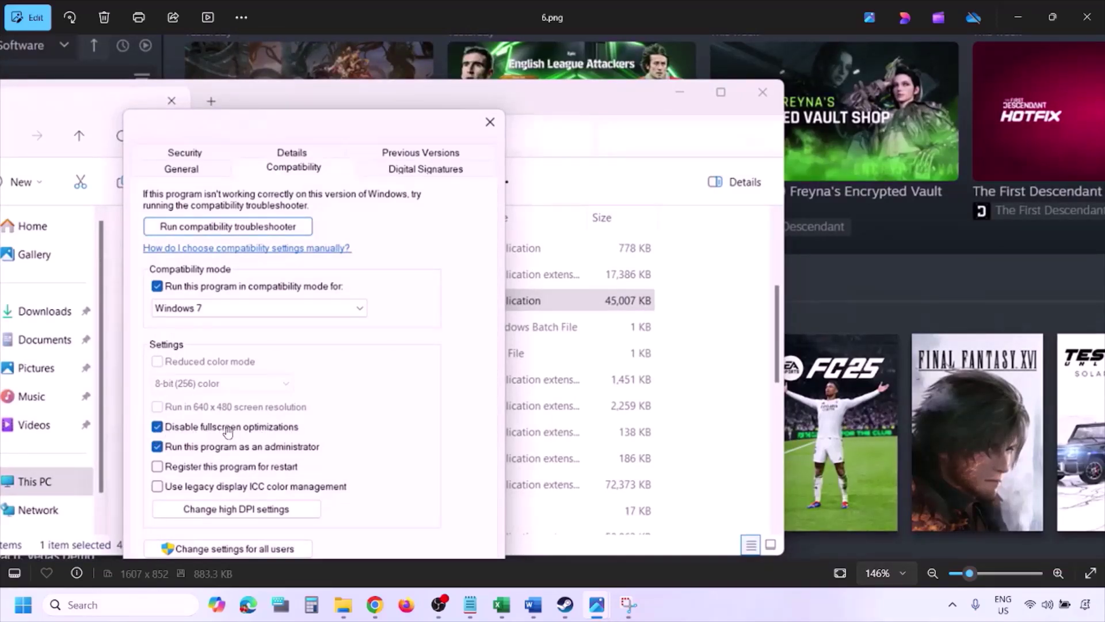
{"action": "left_click_drag", "start_coordinate": [314, 411], "coordinate": [362, 296]}
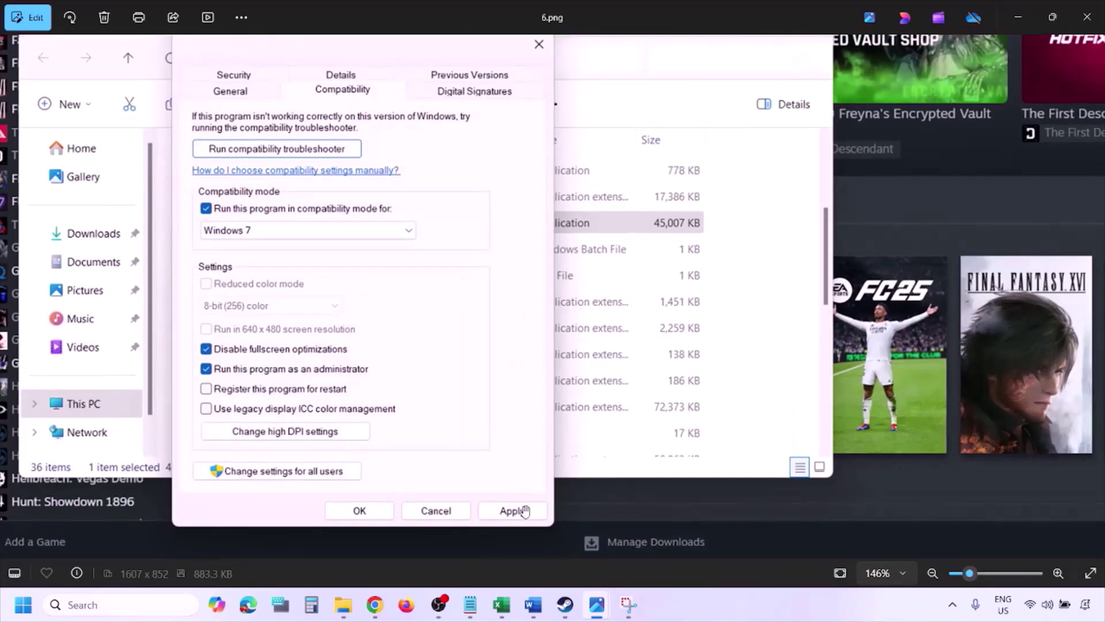
{"action": "scroll", "coordinate": [383, 510], "scroll_direction": "down", "scroll_amount": 3}
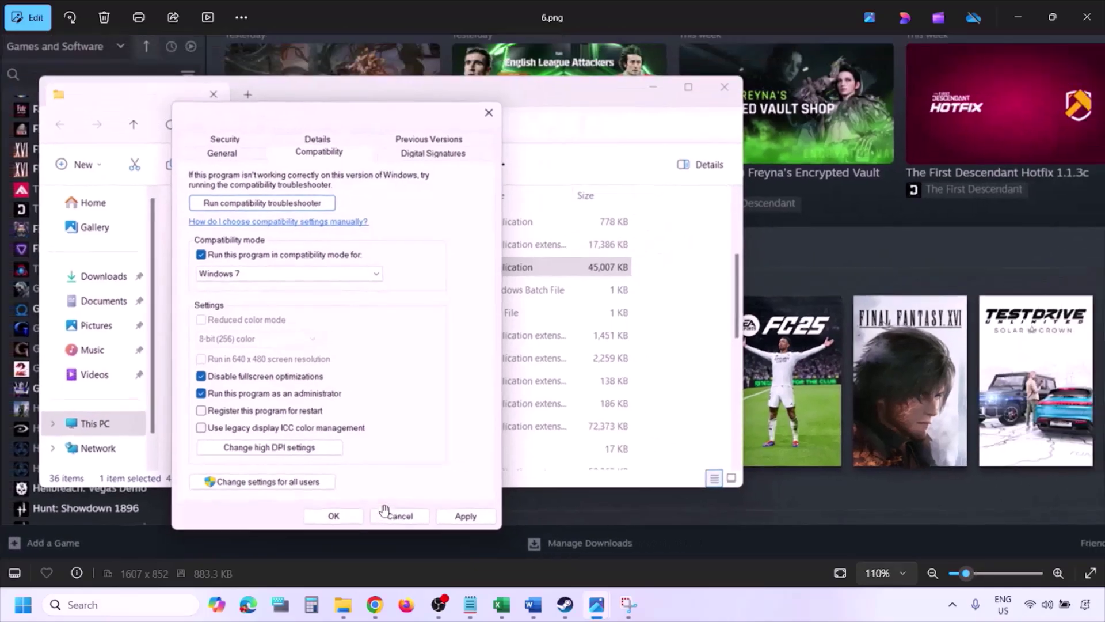
{"action": "scroll", "coordinate": [304, 393], "scroll_direction": "up", "scroll_amount": 4}
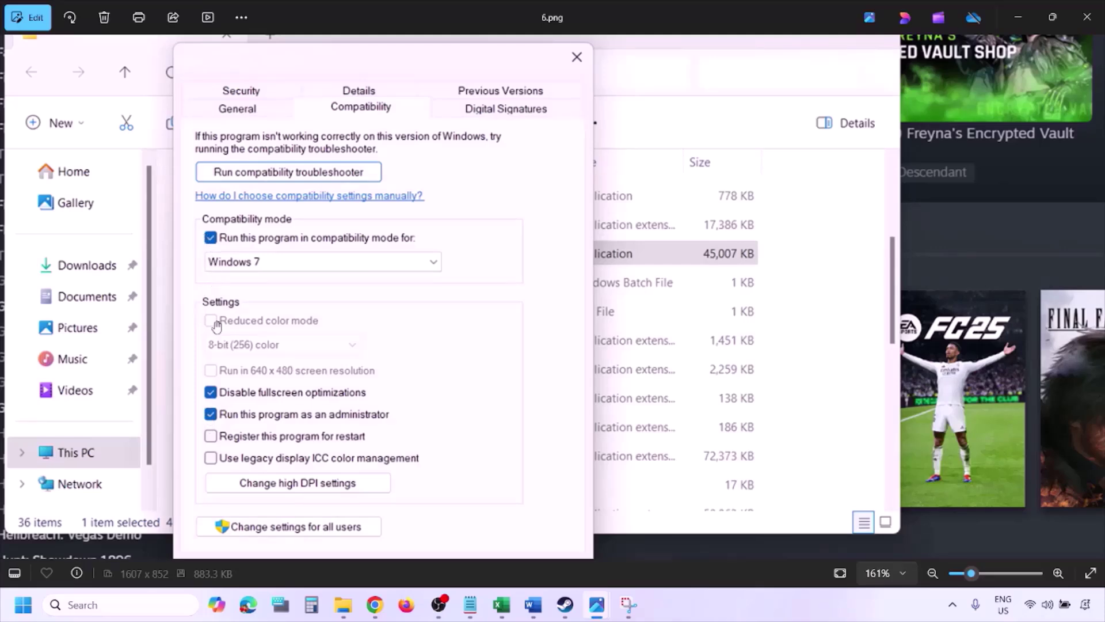
{"action": "scroll", "coordinate": [312, 338], "scroll_direction": "down", "scroll_amount": 4}
View screenshot 7.png with all compatibility options of the game executable cleared
{"action": "key", "text": "Right"}
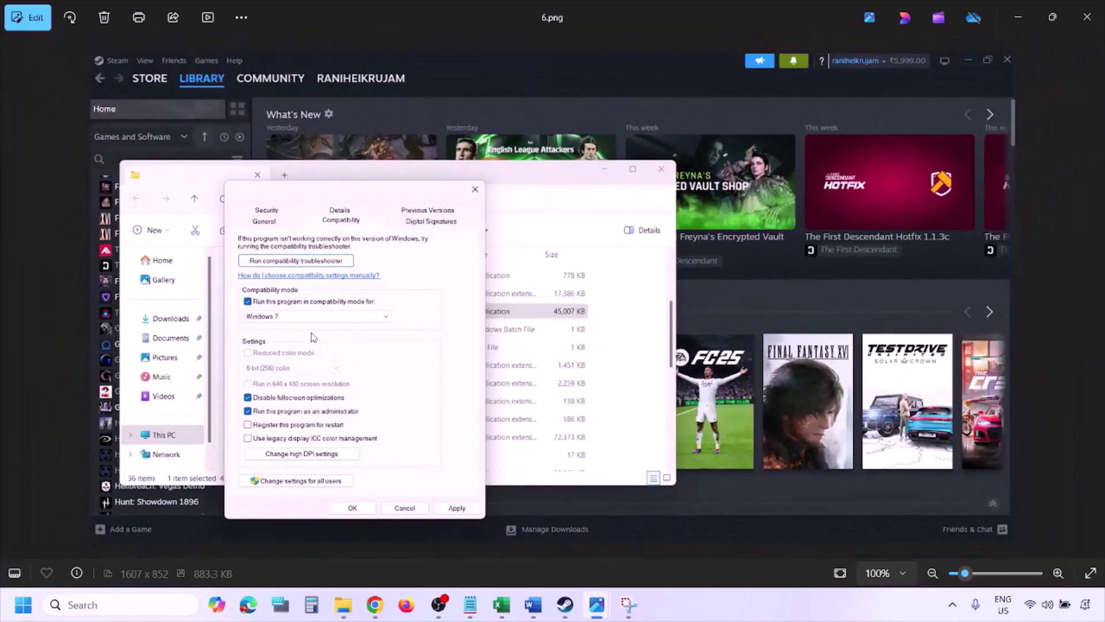
{"action": "scroll", "coordinate": [313, 337], "scroll_direction": "up", "scroll_amount": 5}
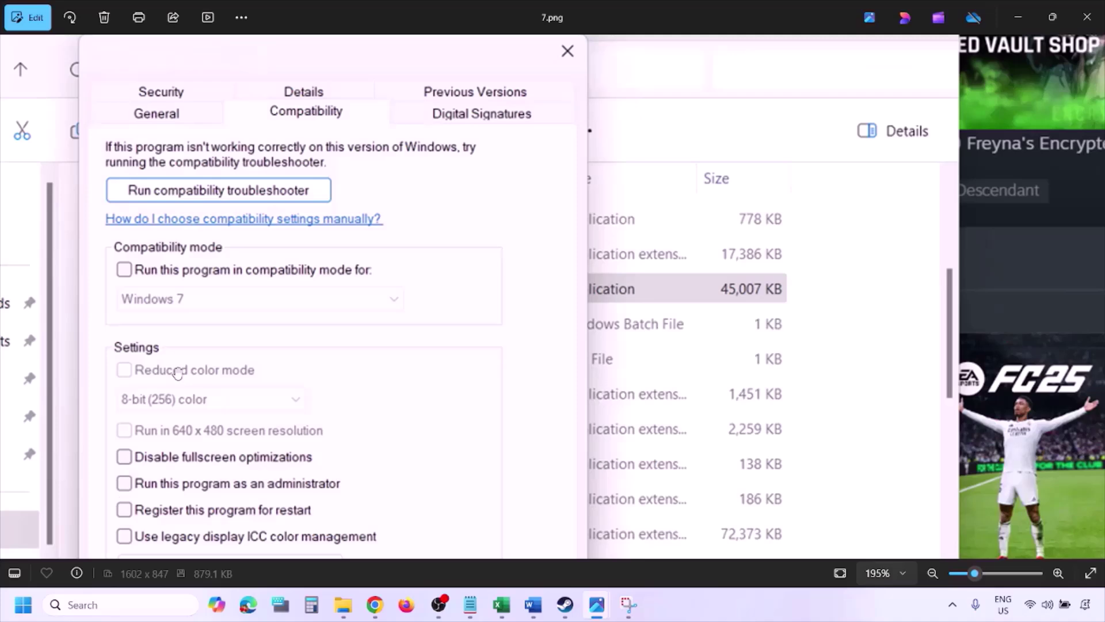
{"action": "scroll", "coordinate": [178, 373], "scroll_direction": "down", "scroll_amount": 4}
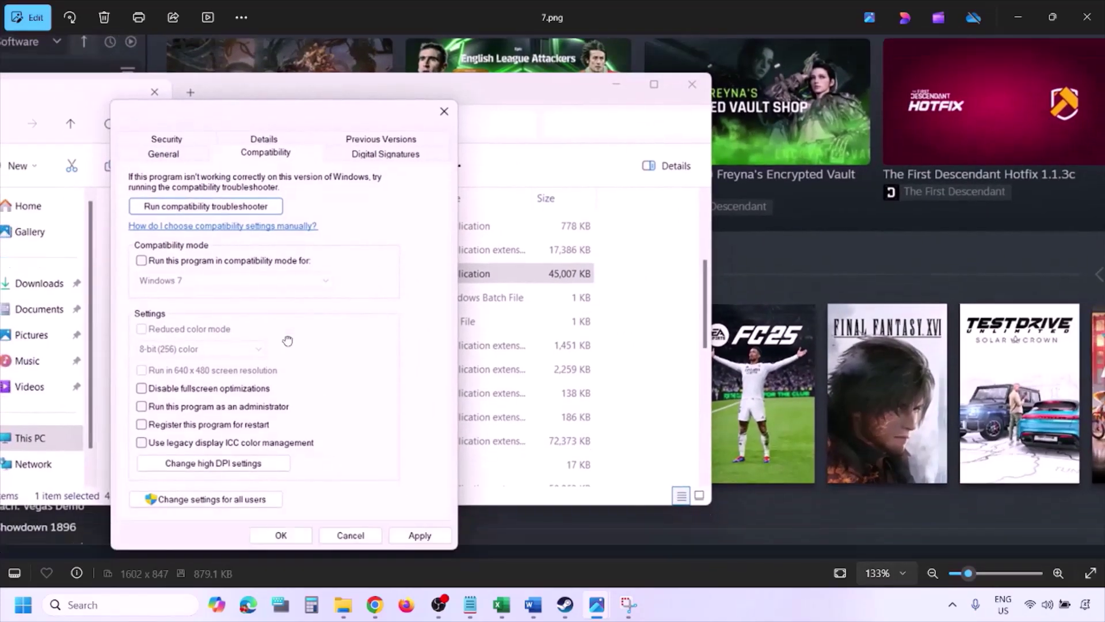
{"action": "left_click_drag", "start_coordinate": [287, 340], "coordinate": [288, 316]}
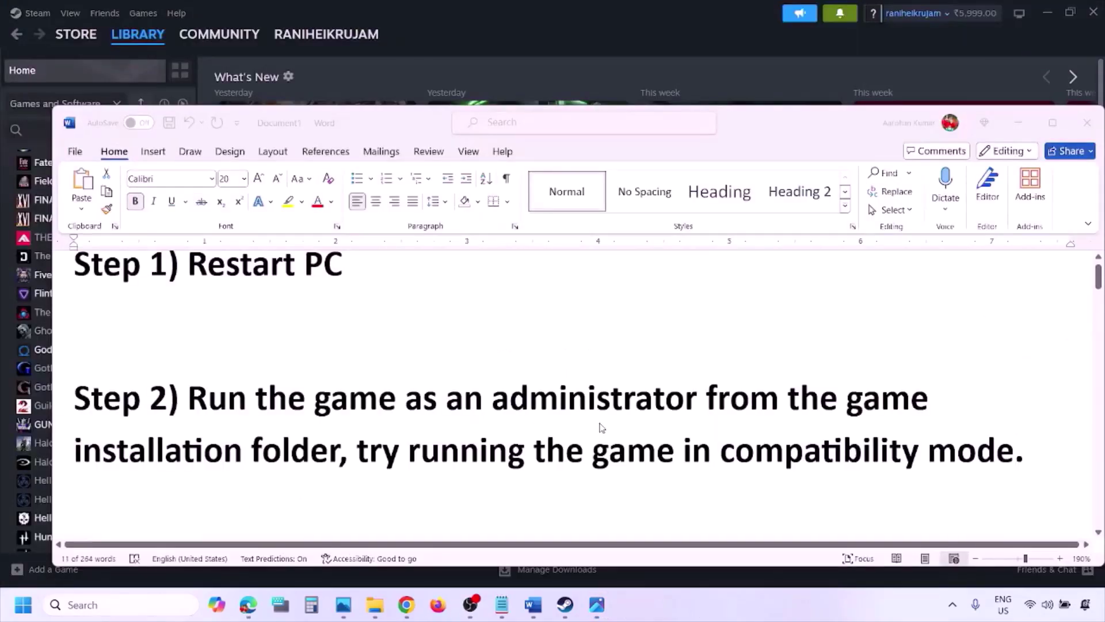
Go to Step 3 in the Word notes and view the screenshots on verifying the integrity of the game files
{"action": "scroll", "coordinate": [600, 427], "scroll_direction": "down", "scroll_amount": 3}
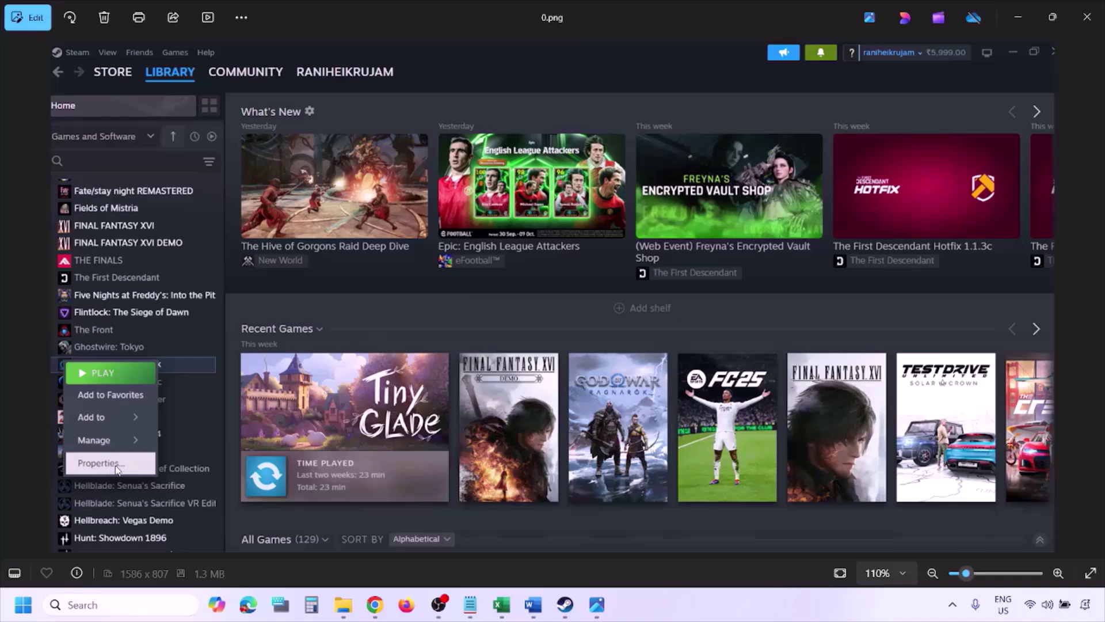
{"action": "key", "text": "ctrl+minus"}
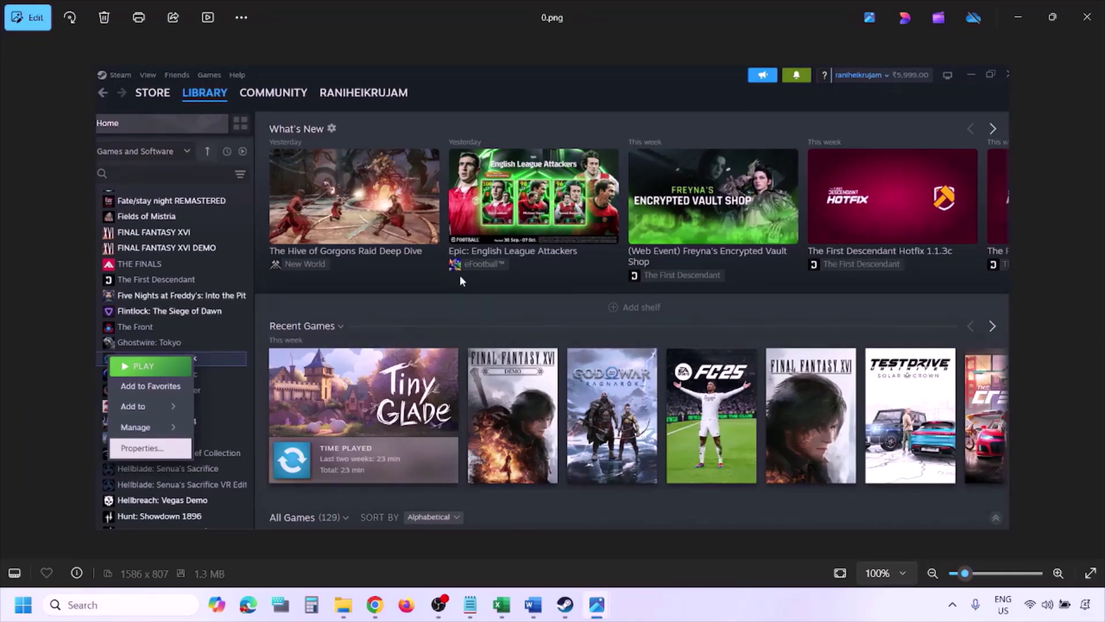
{"action": "key", "text": "Right"}
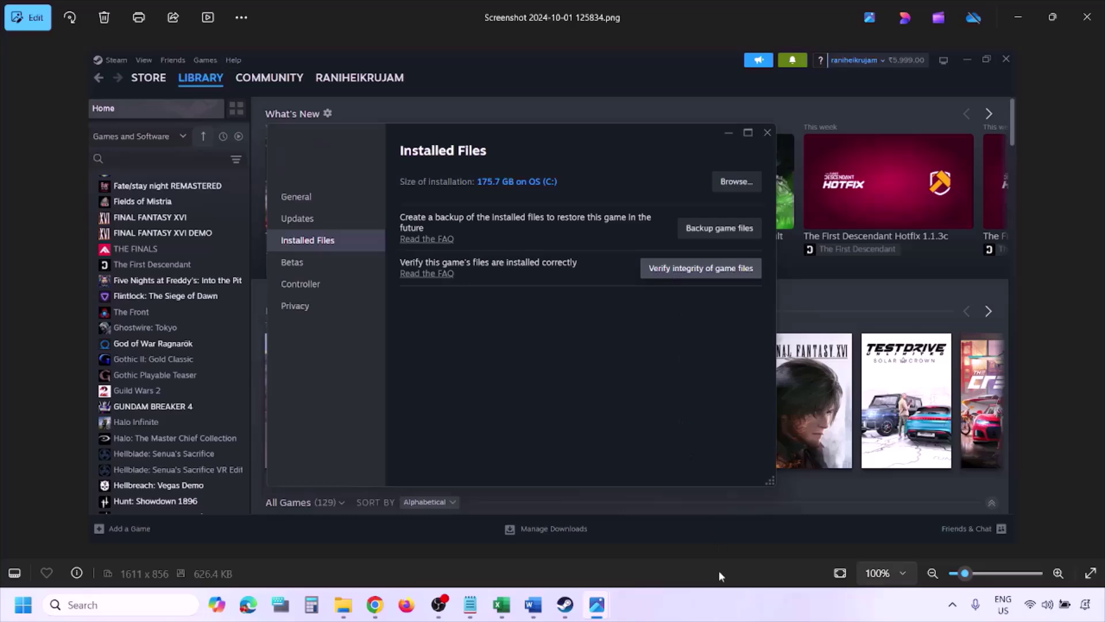
{"action": "left_click", "coordinate": [597, 604]}
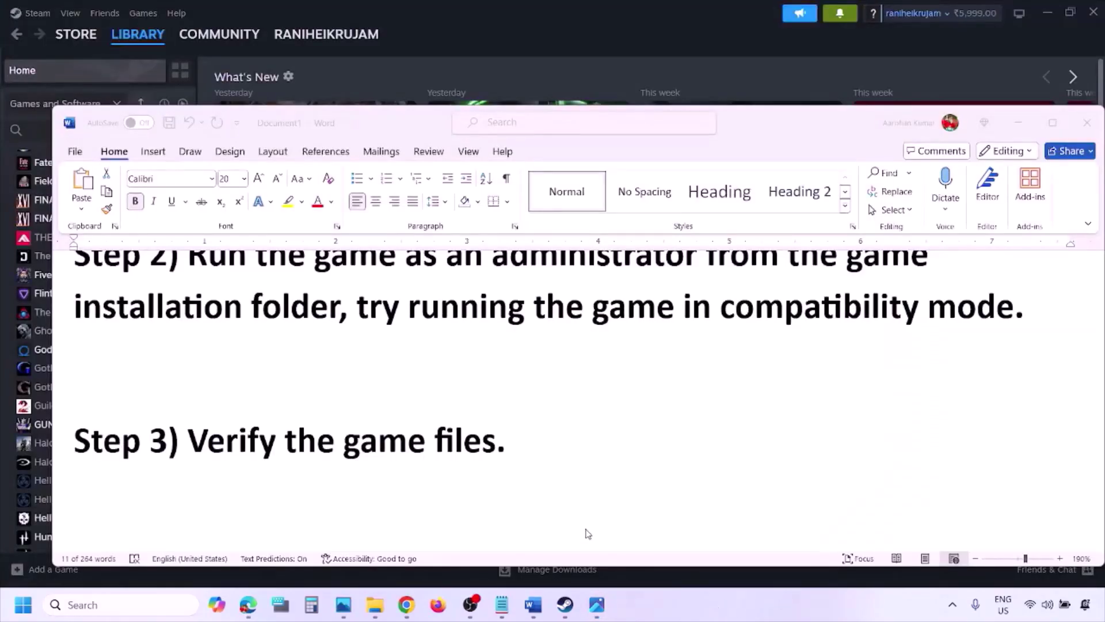
Read Step 4 of the notes on allowing the game exe through antivirus and firewall, and select the words "Windows Security"
{"action": "scroll", "coordinate": [588, 534], "scroll_direction": "down", "scroll_amount": 1}
{"action": "scroll", "coordinate": [587, 533], "scroll_direction": "down", "scroll_amount": 1}
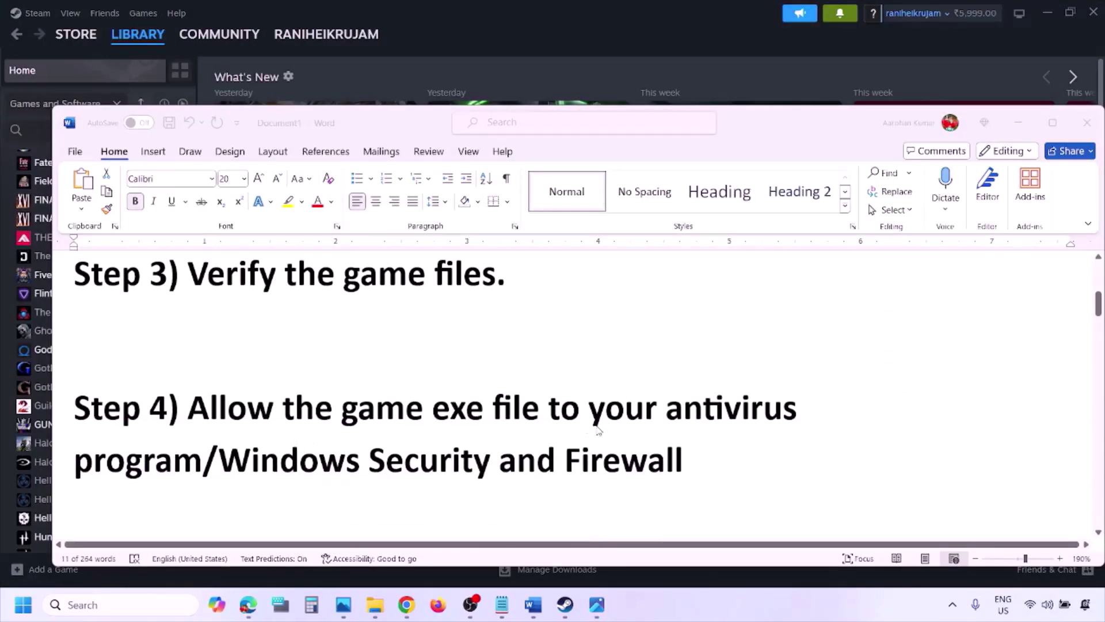
{"action": "left_click", "coordinate": [202, 459]}
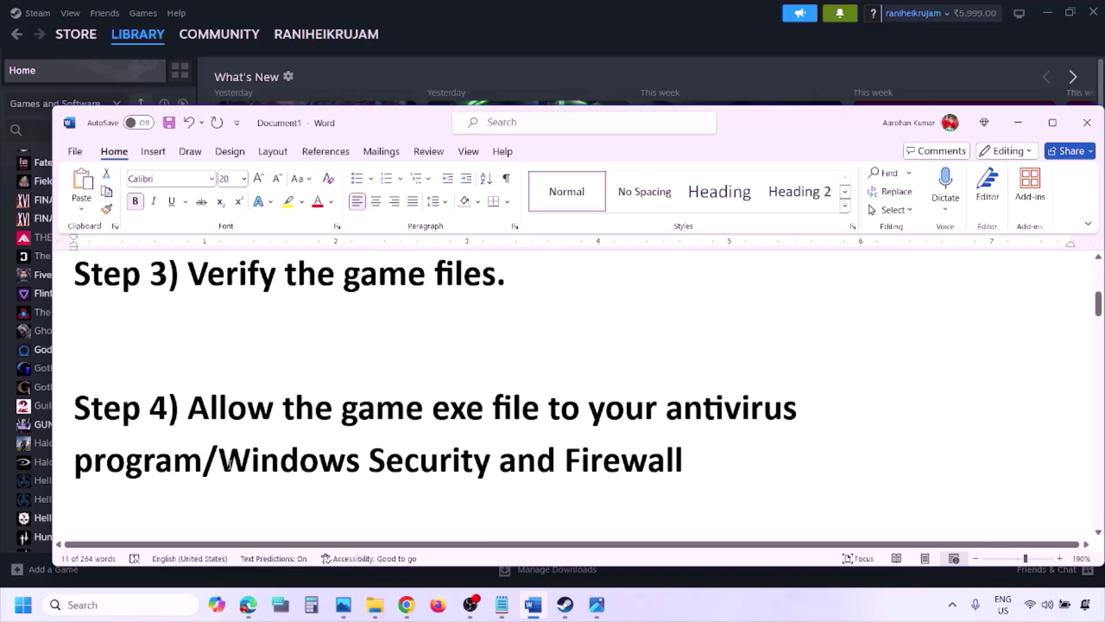
{"action": "left_click_drag", "start_coordinate": [219, 460], "coordinate": [498, 461]}
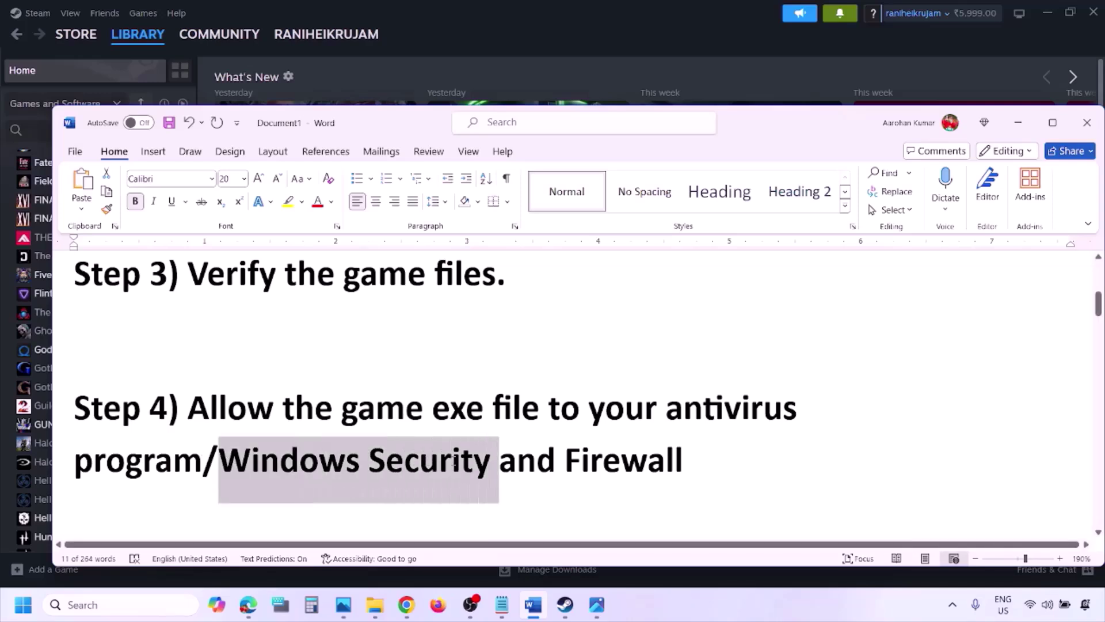
Leave the notes, switch to Windows Settings and open the Windows Security page under Privacy & security
{"action": "left_click", "coordinate": [735, 616]}
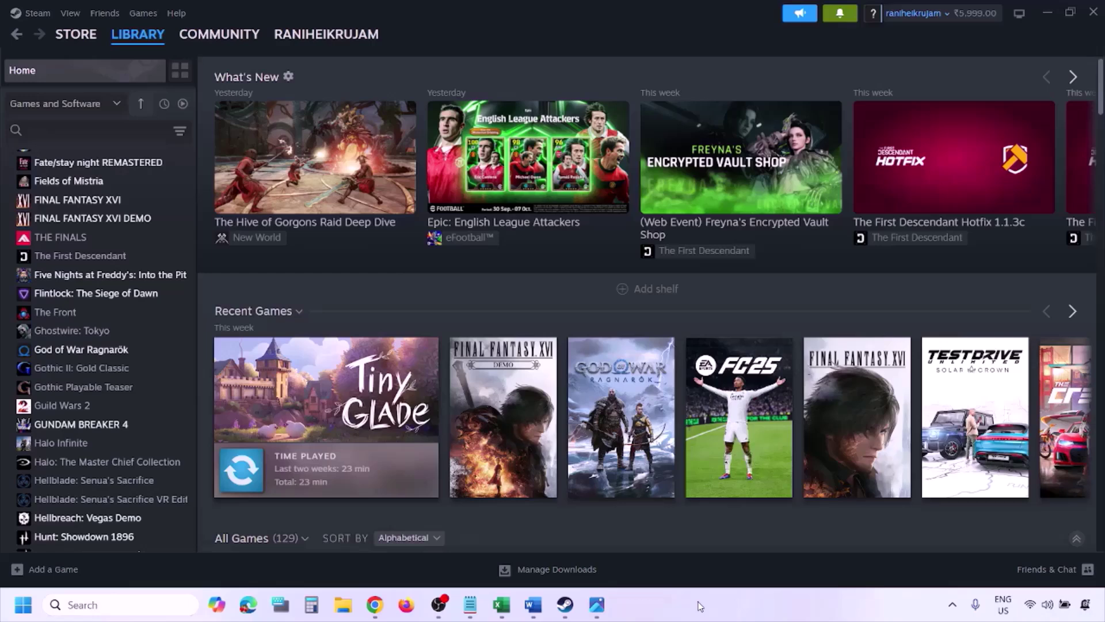
{"action": "key", "text": "super+i"}
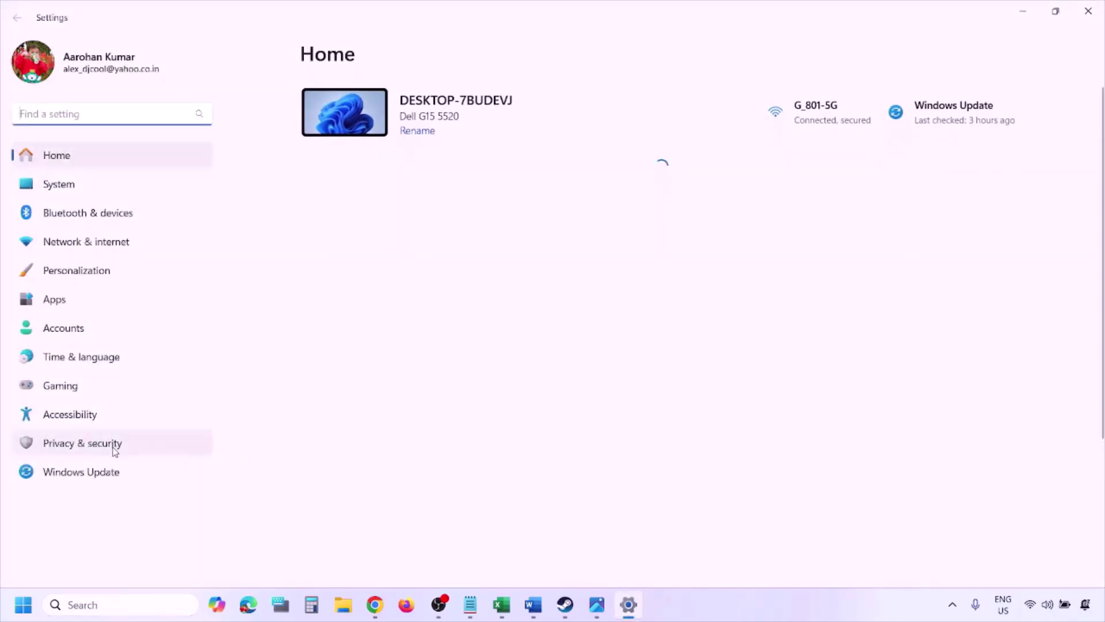
{"action": "left_click", "coordinate": [114, 448]}
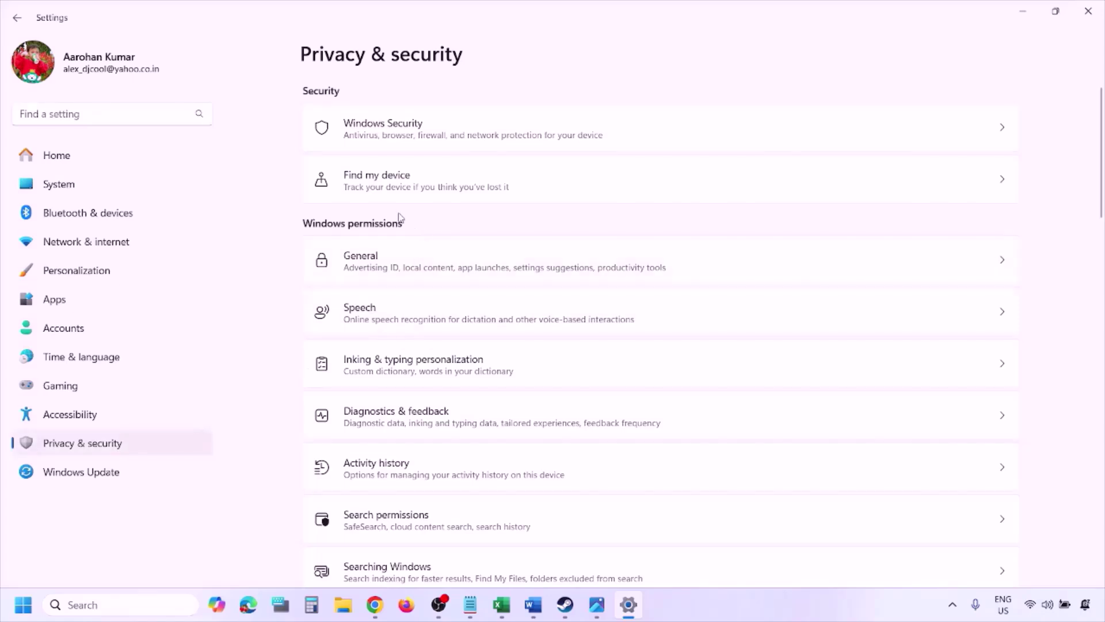
{"action": "left_click", "coordinate": [398, 136]}
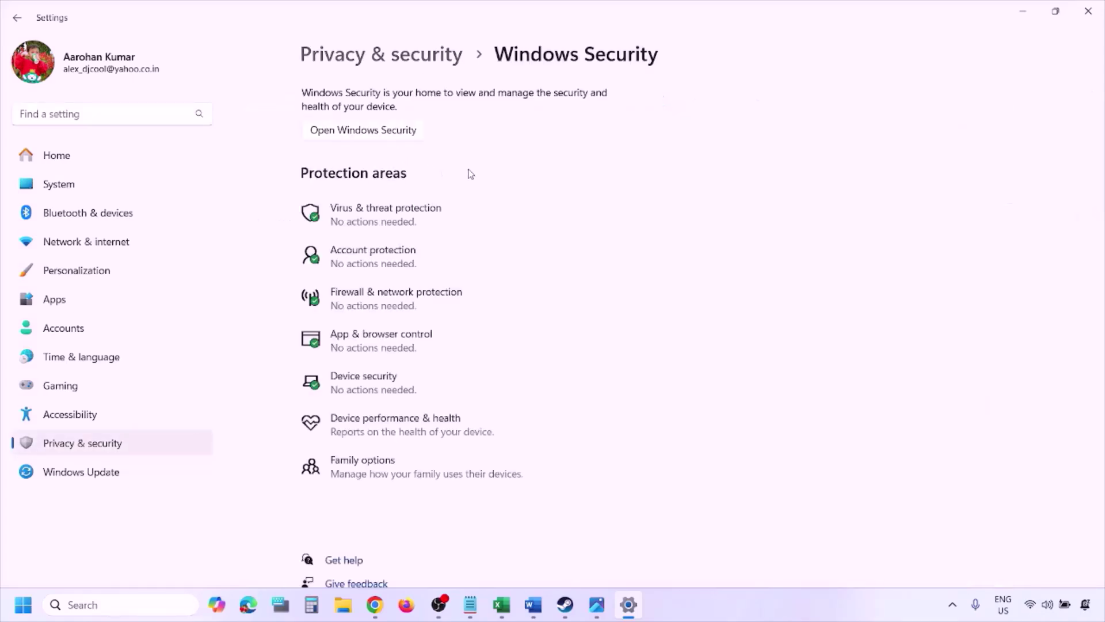
Open Virus & threat protection, go to Ransomware protection and view the apps allowed through Controlled folder access
{"action": "left_click", "coordinate": [404, 224]}
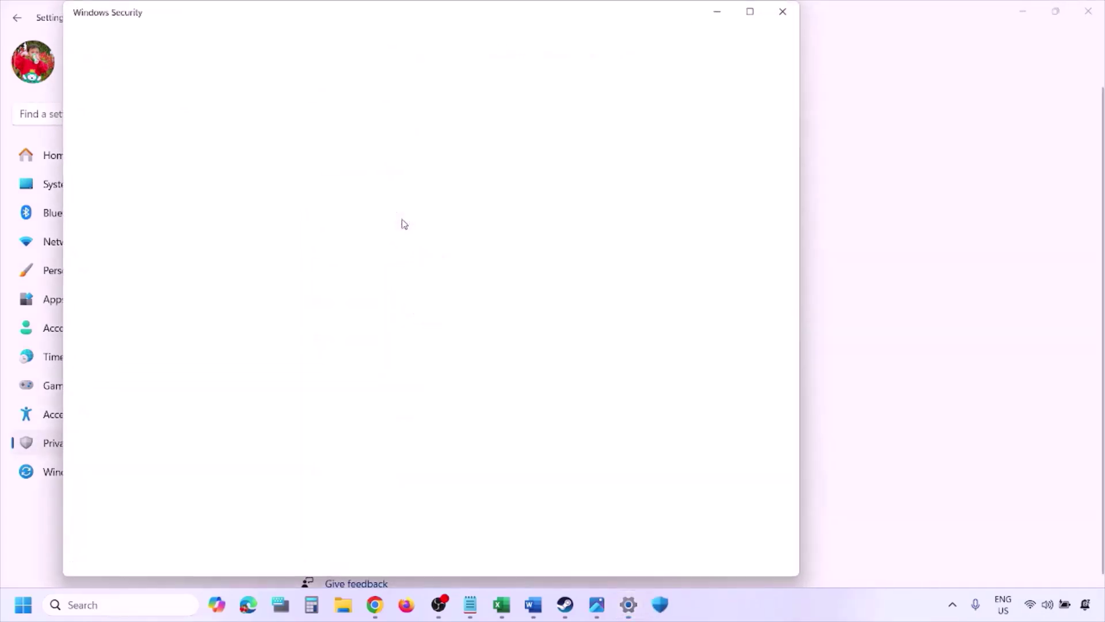
{"action": "scroll", "coordinate": [420, 401], "scroll_direction": "down", "scroll_amount": 5}
{"action": "scroll", "coordinate": [415, 460], "scroll_direction": "up", "scroll_amount": 1}
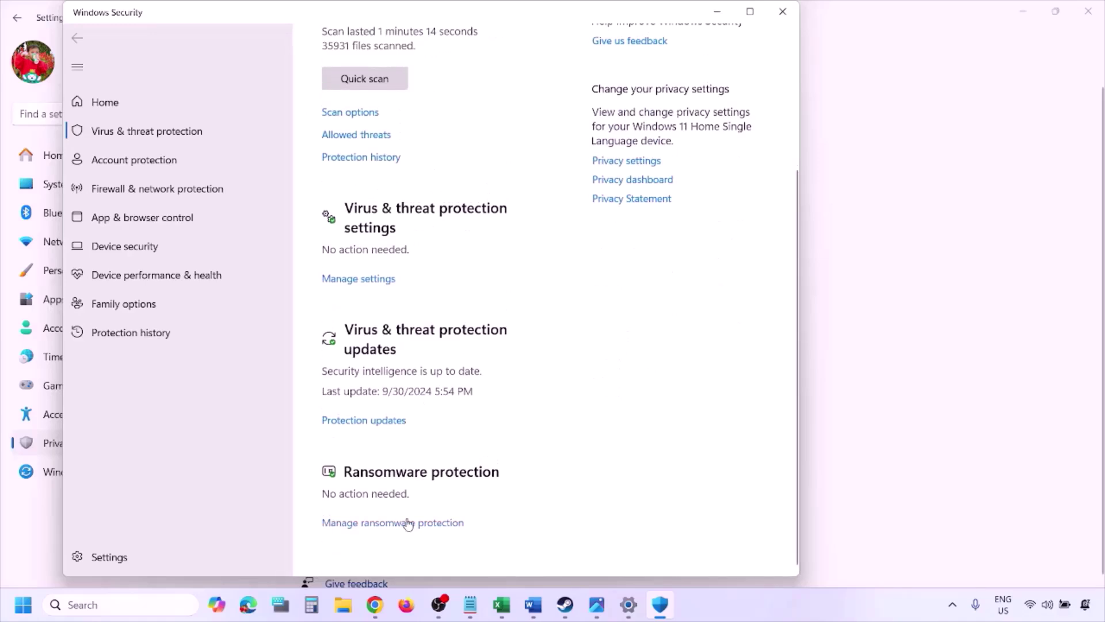
{"action": "scroll", "coordinate": [405, 524], "scroll_direction": "up", "scroll_amount": 2}
{"action": "scroll", "coordinate": [405, 525], "scroll_direction": "down", "scroll_amount": 3}
{"action": "left_click", "coordinate": [405, 525]}
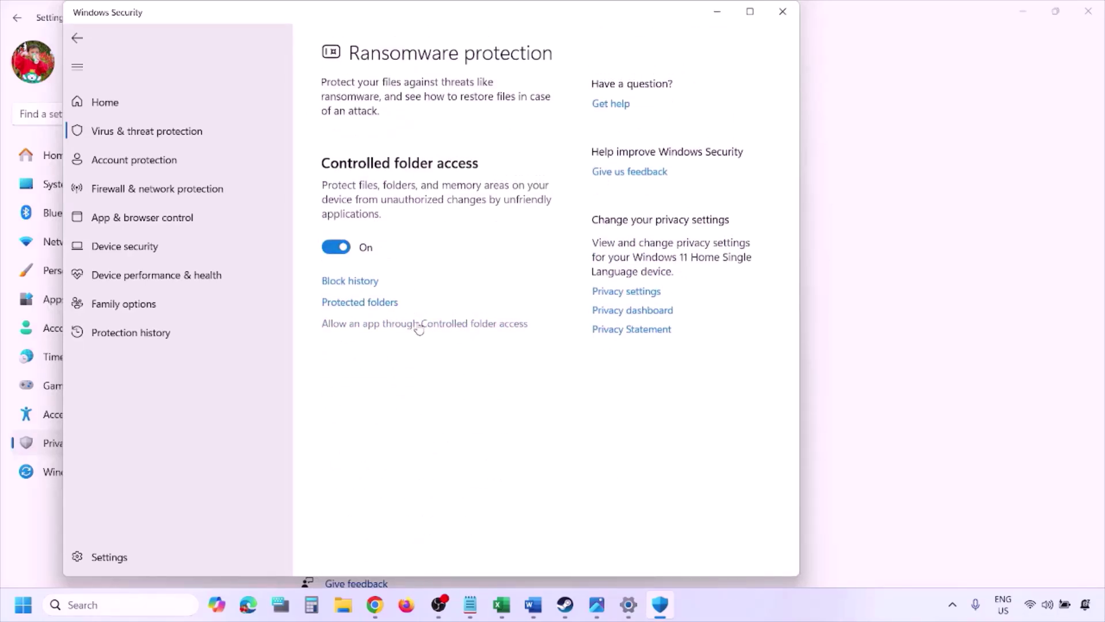
{"action": "left_click", "coordinate": [418, 324]}
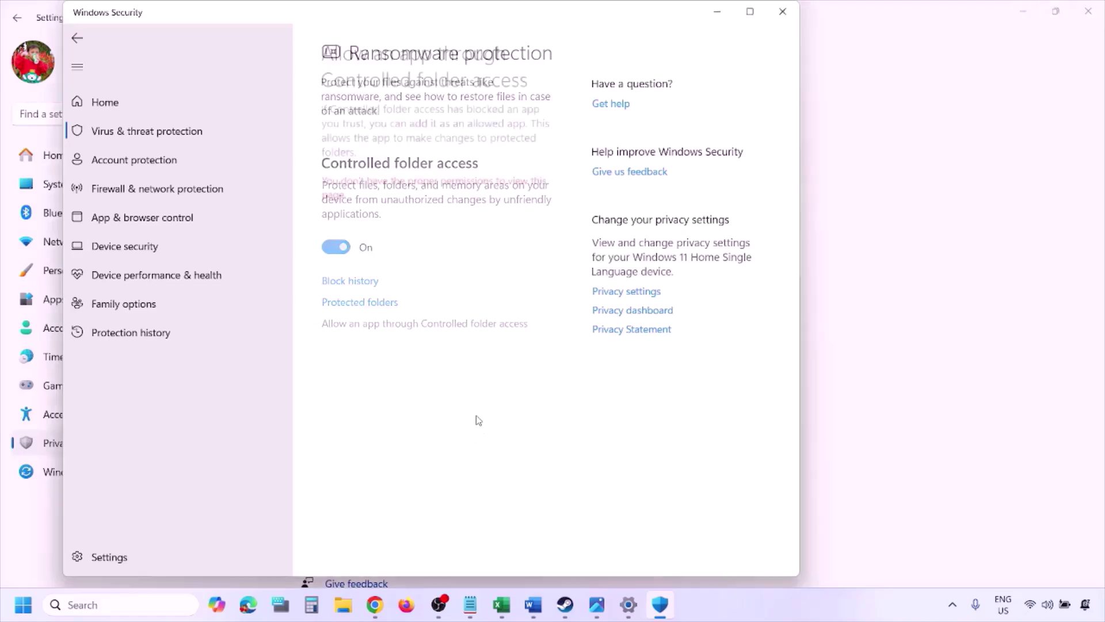
{"action": "scroll", "coordinate": [439, 225], "scroll_direction": "down", "scroll_amount": 3}
{"action": "scroll", "coordinate": [401, 164], "scroll_direction": "up", "scroll_amount": 3}
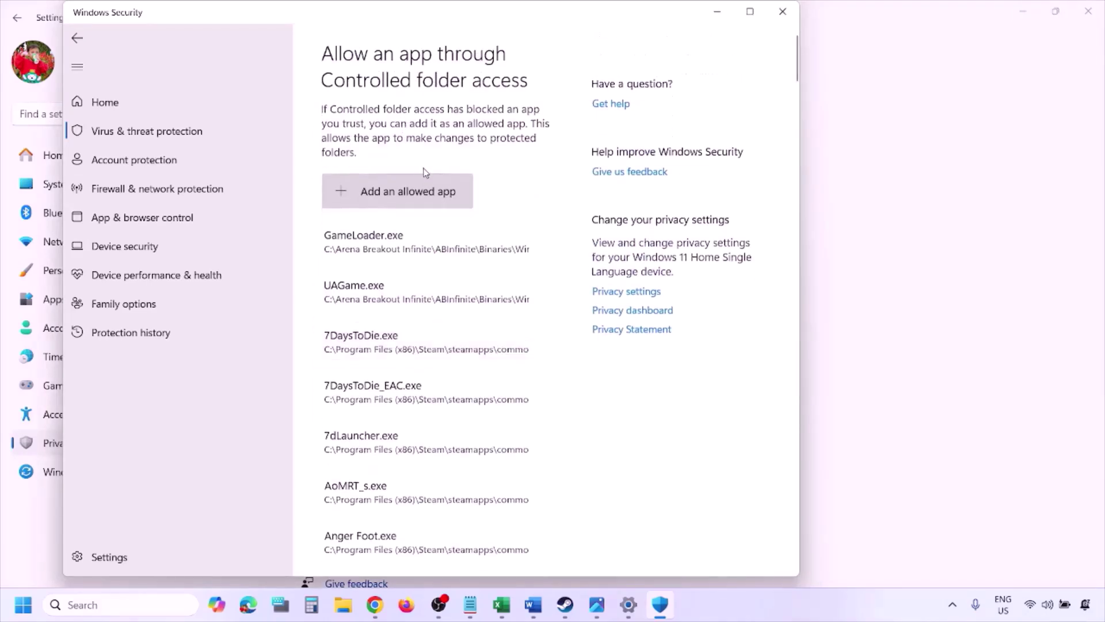
Try to add an allowed app by browsing to C:\Program Files (x86)\Steam\steamapps, and cancel the file selection
{"action": "left_click", "coordinate": [409, 196]}
{"action": "left_click", "coordinate": [414, 250]}
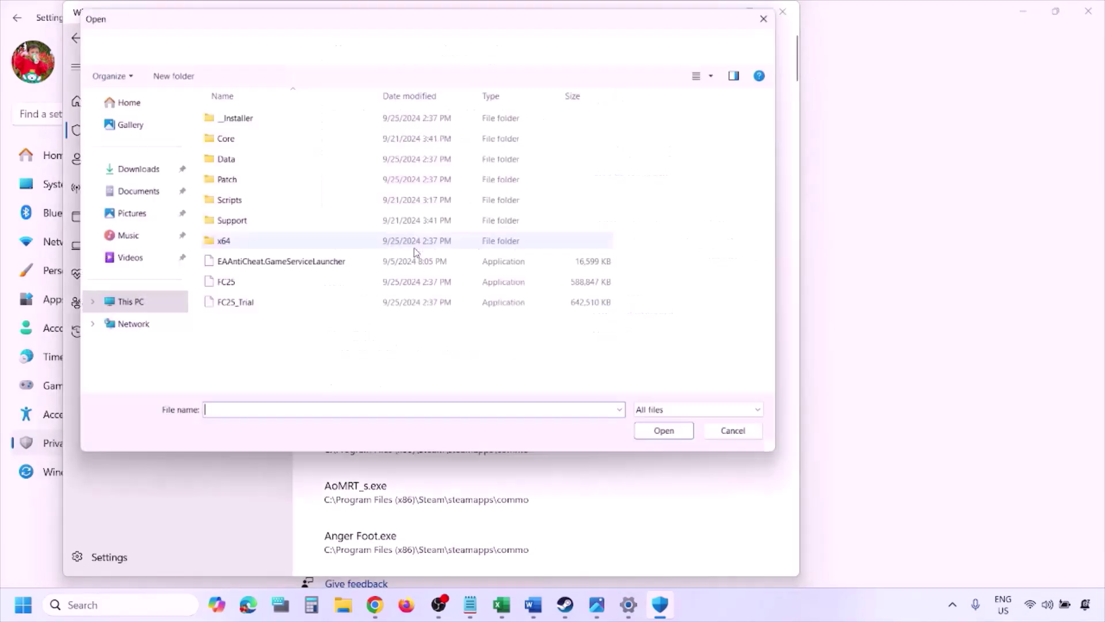
{"action": "left_click", "coordinate": [124, 306]}
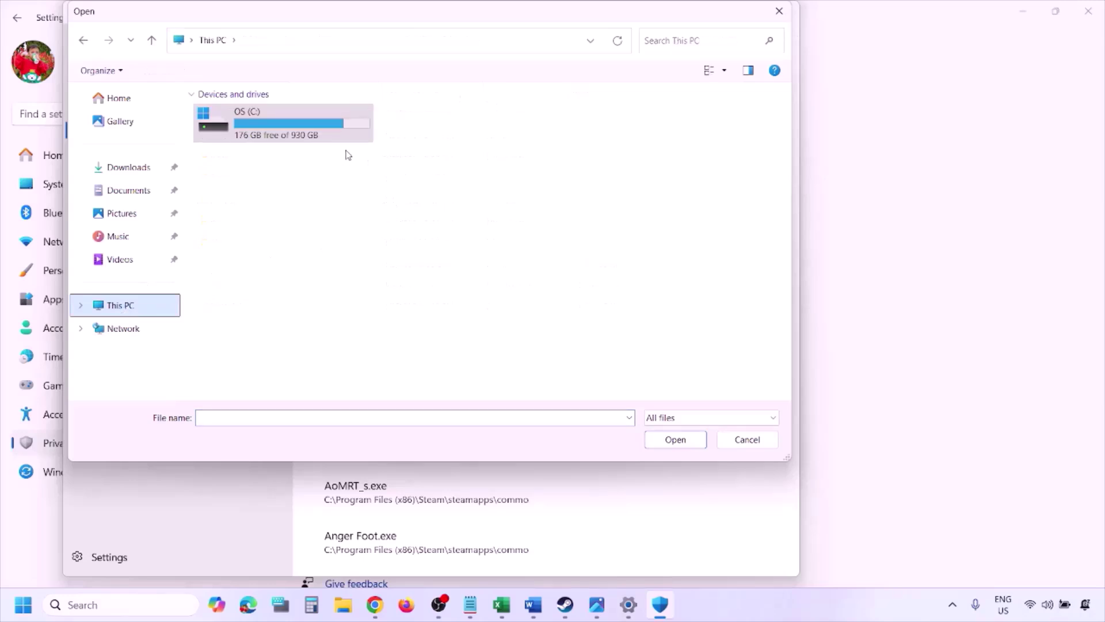
{"action": "left_click", "coordinate": [285, 134]}
{"action": "double_click", "coordinate": [288, 133]}
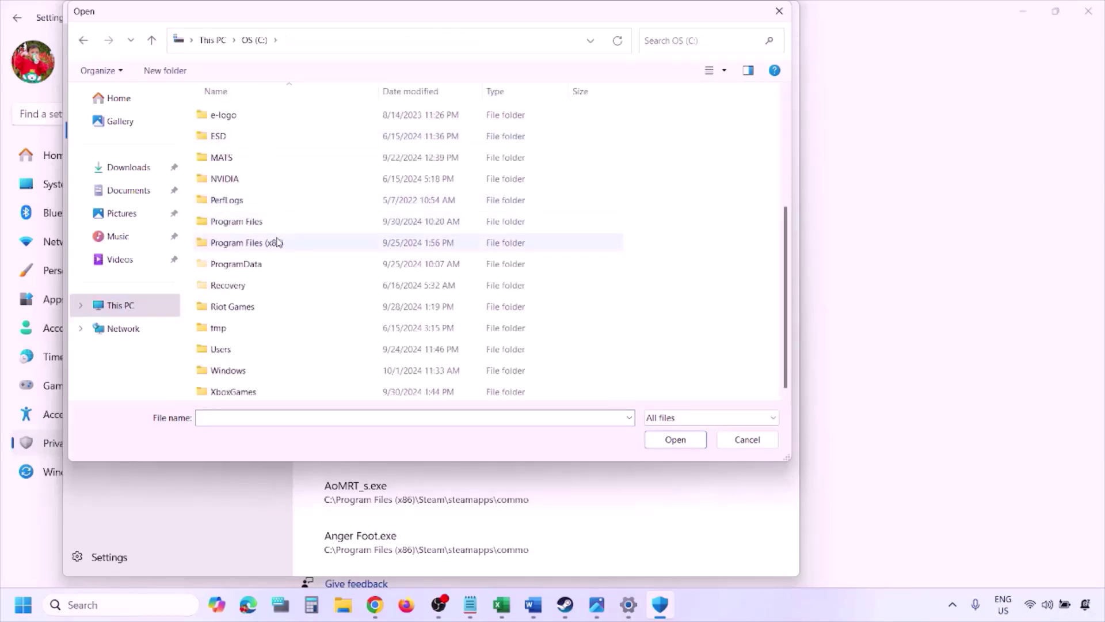
{"action": "double_click", "coordinate": [279, 242]}
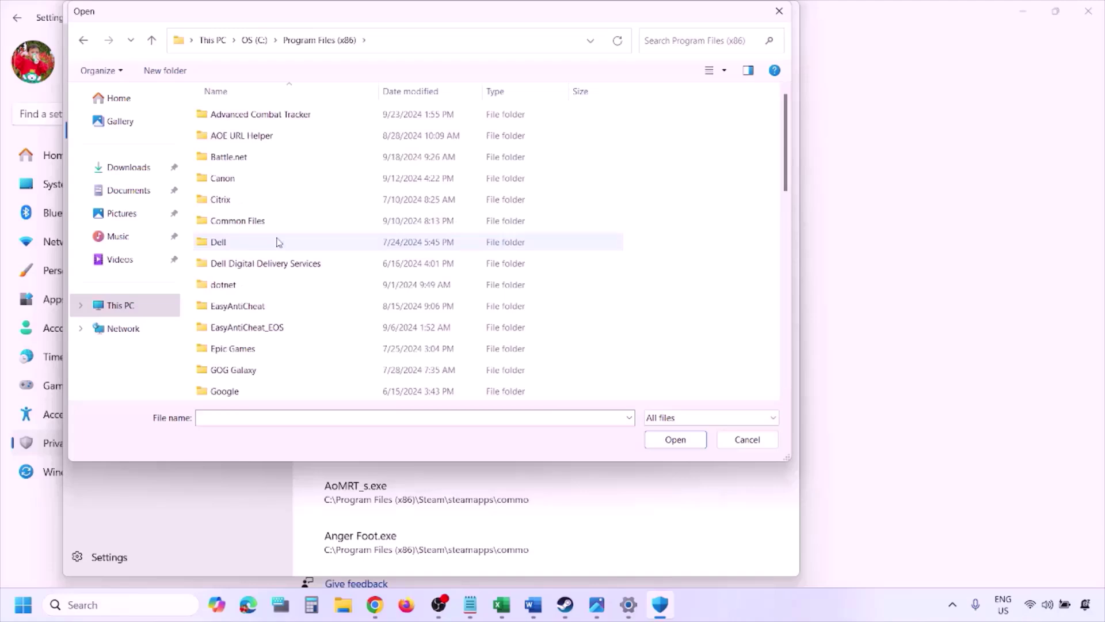
{"action": "scroll", "coordinate": [278, 241], "scroll_direction": "down", "scroll_amount": 8}
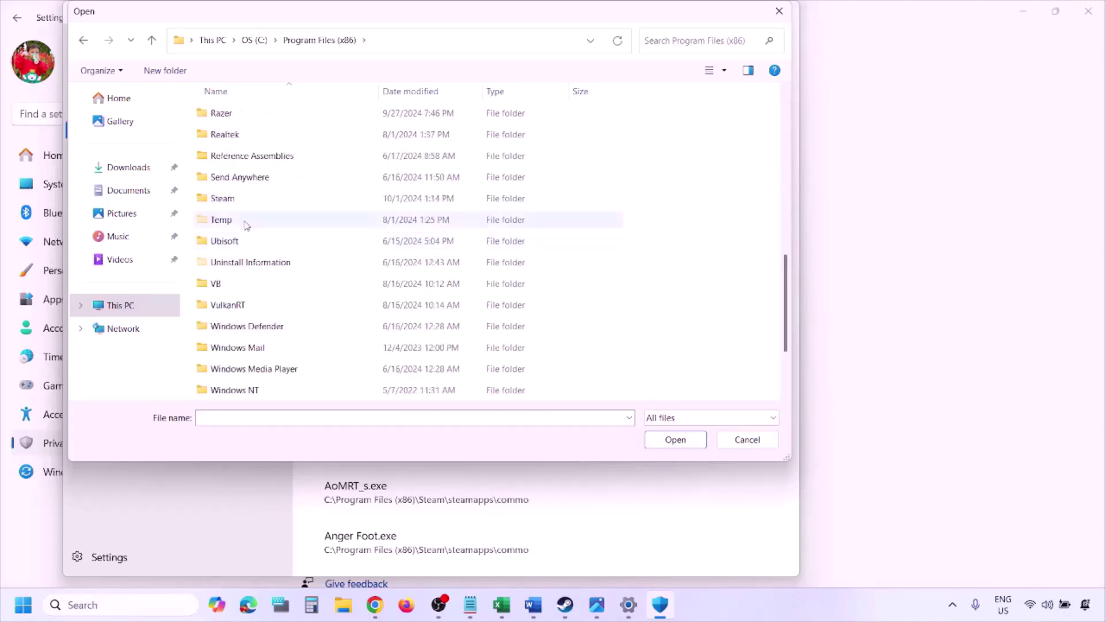
{"action": "double_click", "coordinate": [247, 198]}
{"action": "scroll", "coordinate": [256, 255], "scroll_direction": "down", "scroll_amount": 4}
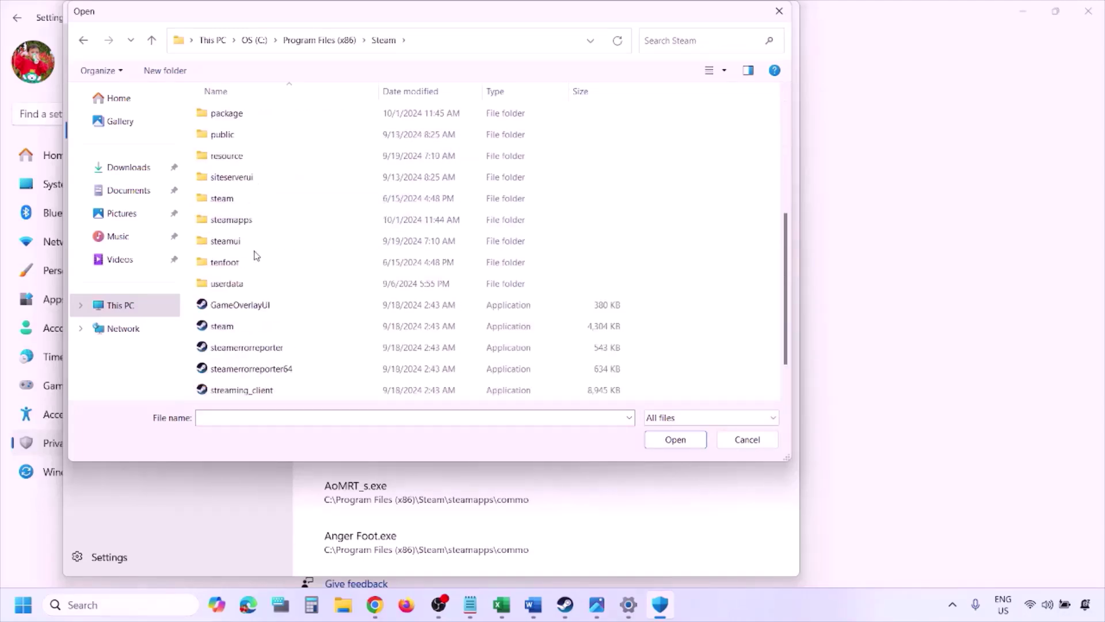
{"action": "double_click", "coordinate": [230, 219]}
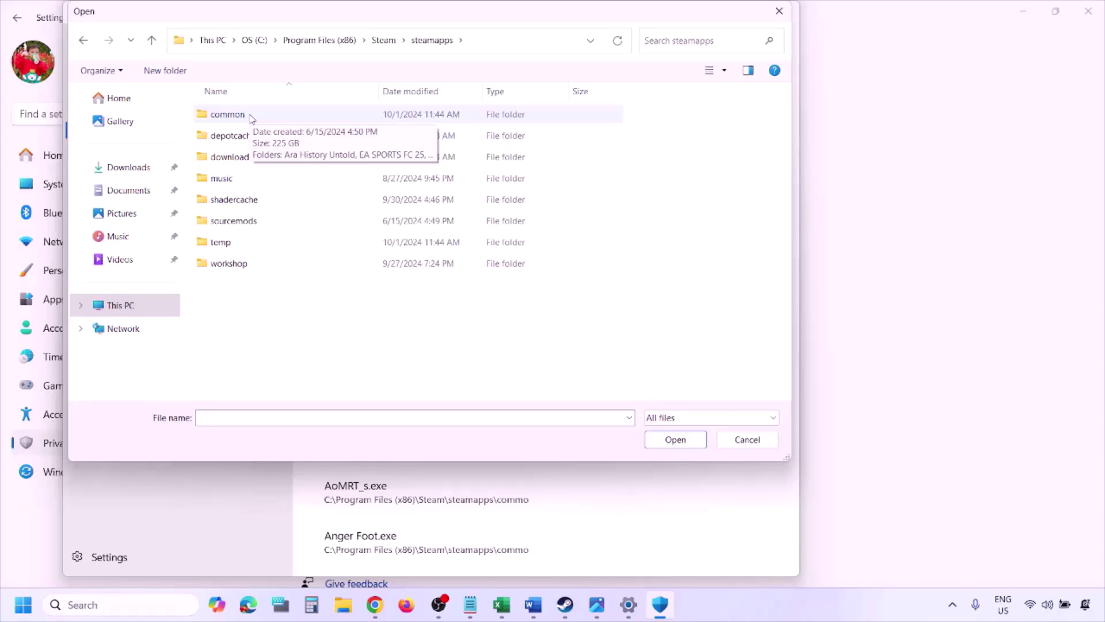
{"action": "left_click", "coordinate": [742, 441]}
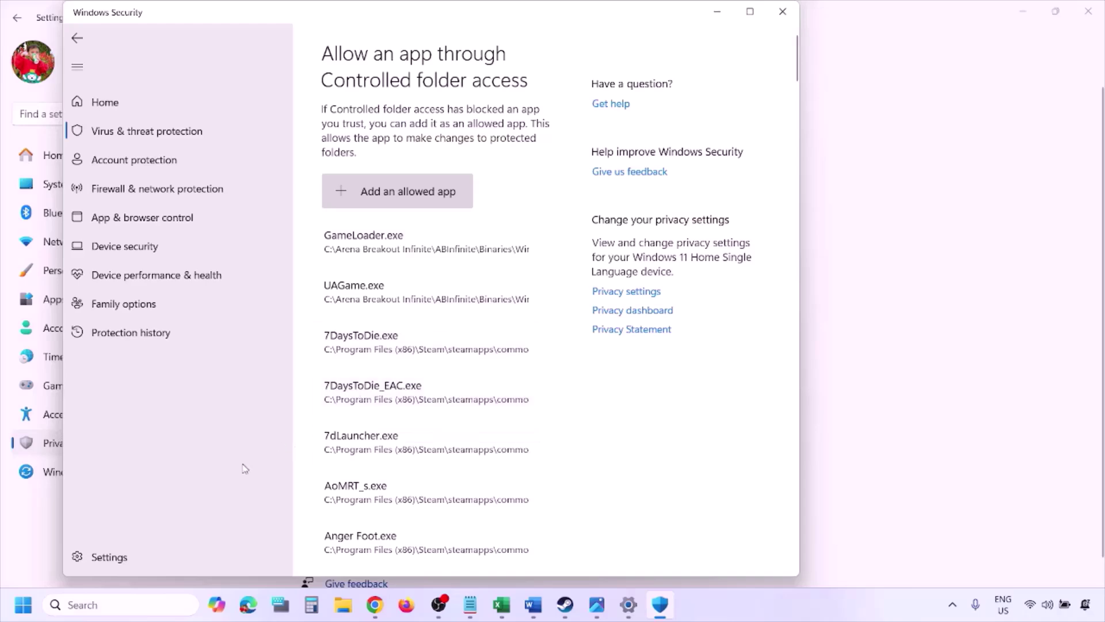
Open Control Panel and go to the list of apps allowed through Windows Defender Firewall under System and Security
{"action": "left_click", "coordinate": [115, 605]}
{"action": "type", "text": "on"}
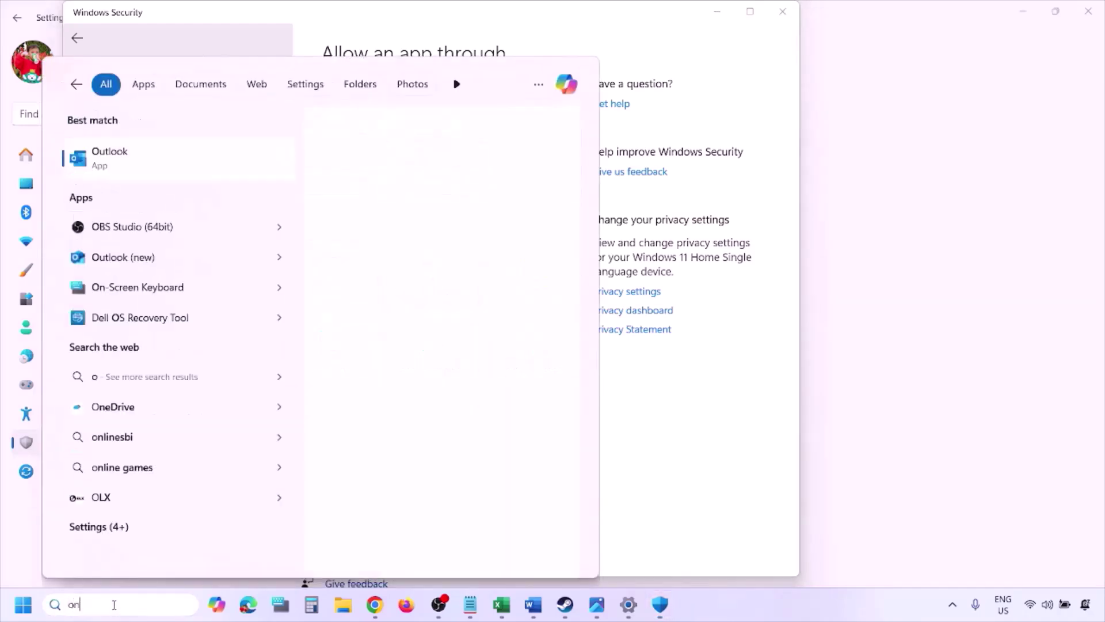
{"action": "type", "text": "trol"}
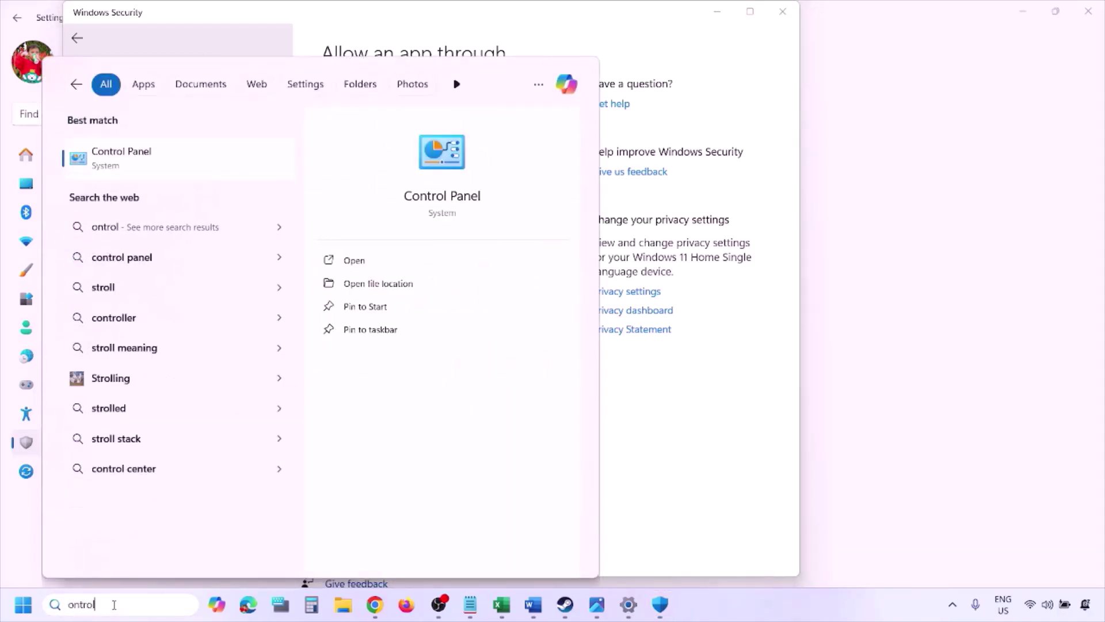
{"action": "key", "text": "Return"}
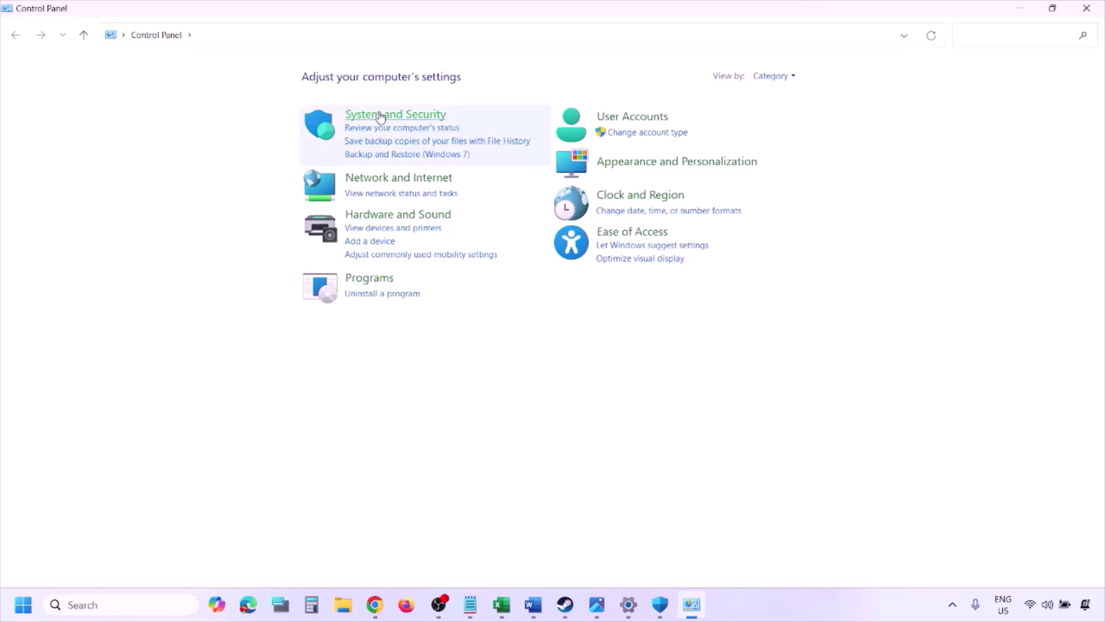
{"action": "left_click", "coordinate": [380, 117]}
{"action": "left_click", "coordinate": [297, 124]}
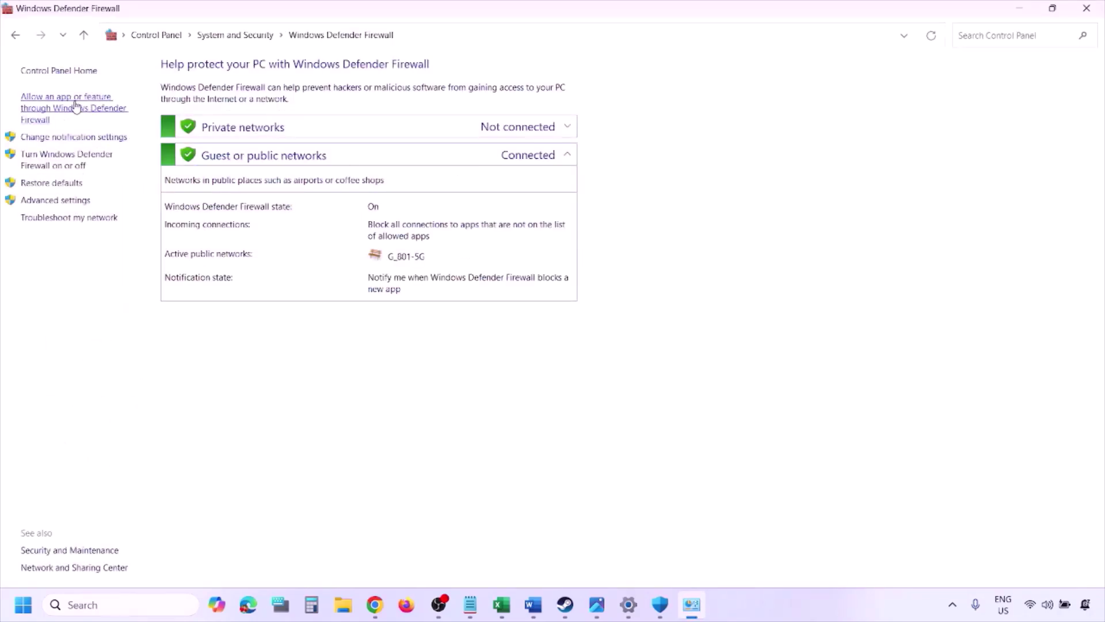
{"action": "left_click", "coordinate": [76, 106]}
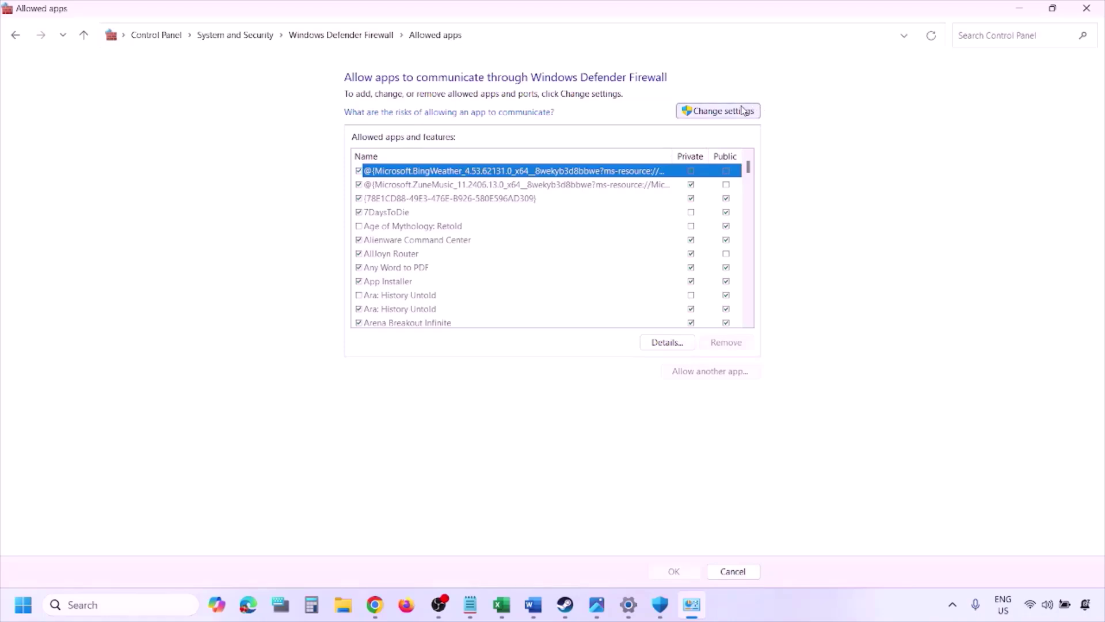
Unlock the firewall's allowed apps settings, start allowing another app by browsing to This PC, and cancel and close Control Panel
{"action": "left_click", "coordinate": [743, 109]}
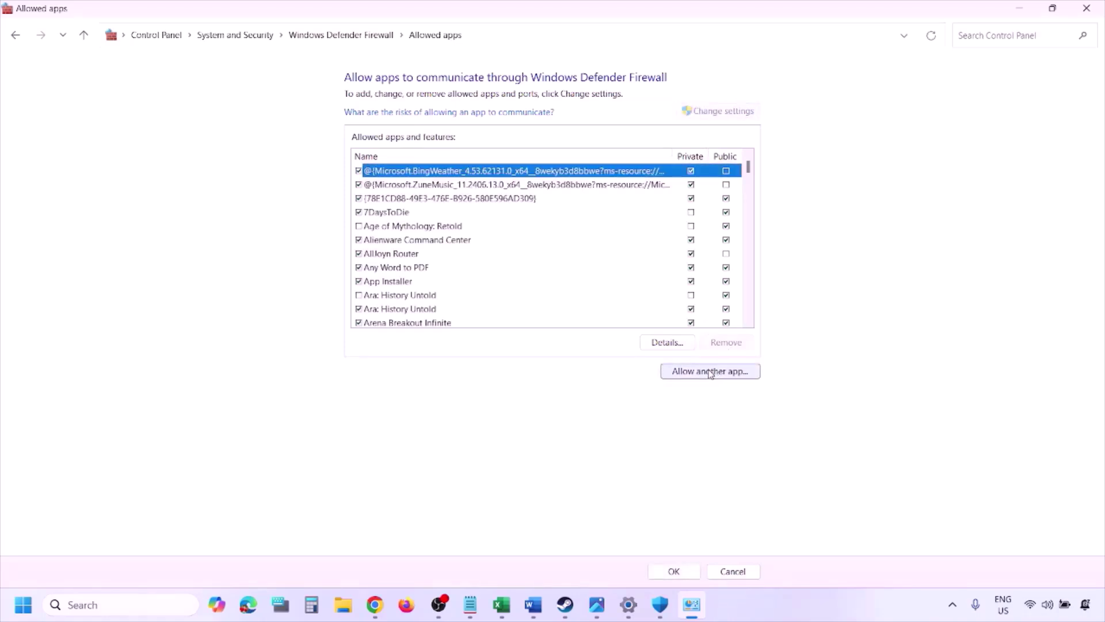
{"action": "left_click", "coordinate": [711, 372]}
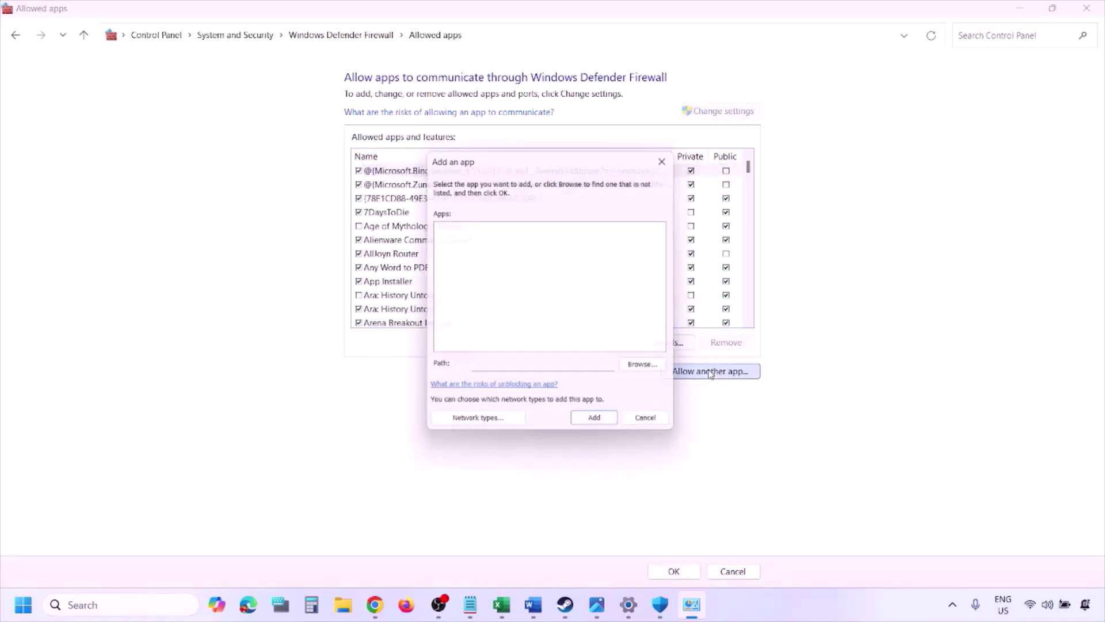
{"action": "left_click", "coordinate": [650, 370]}
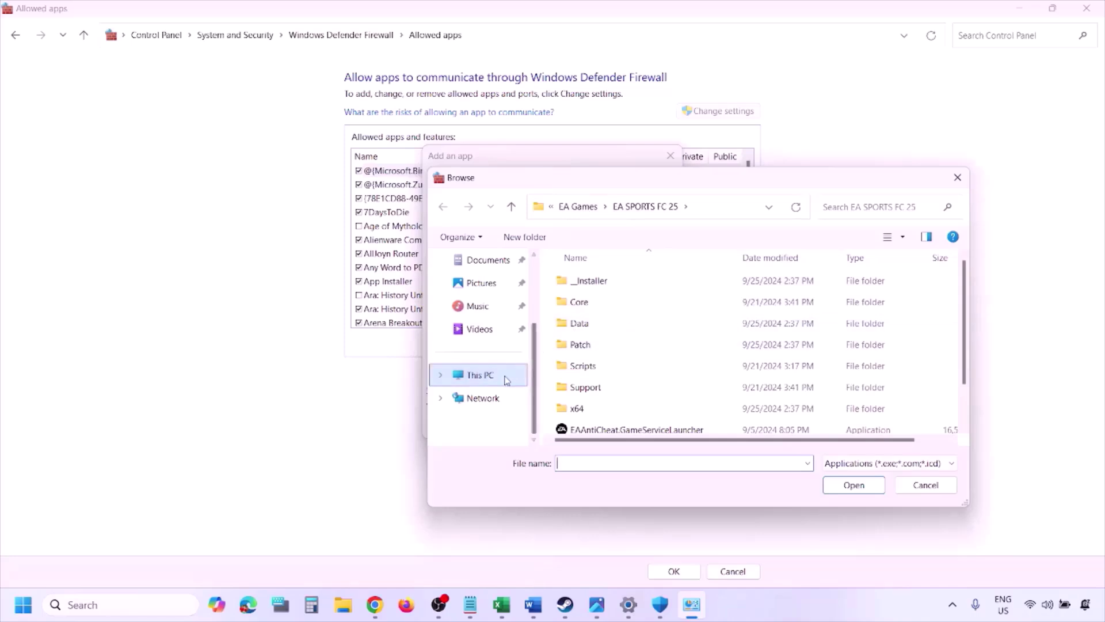
{"action": "left_click", "coordinate": [507, 380]}
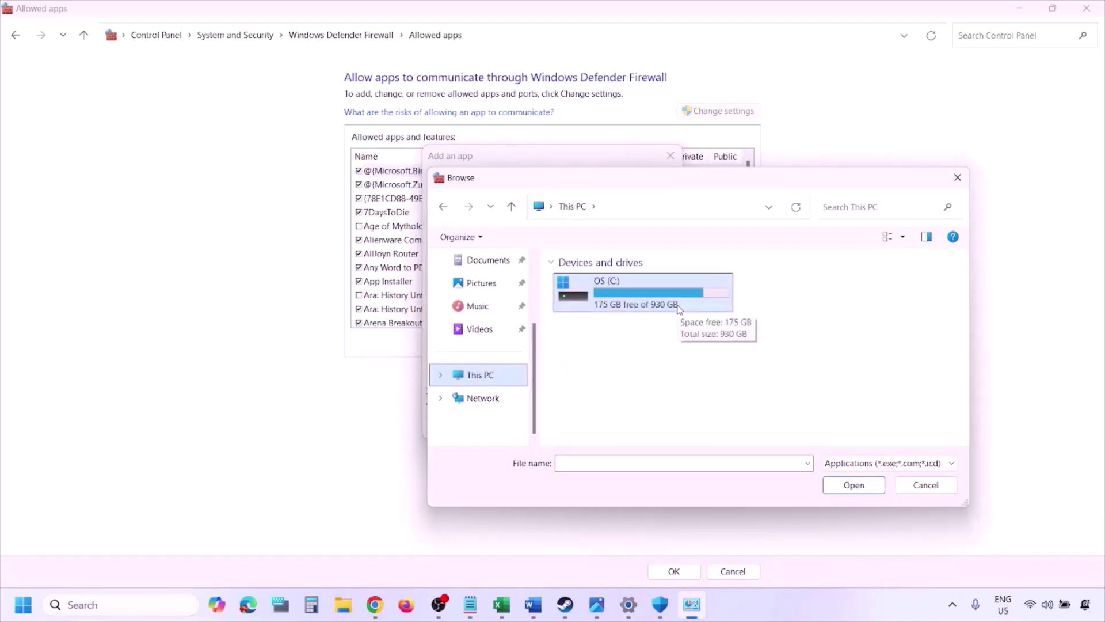
{"action": "left_click", "coordinate": [912, 492]}
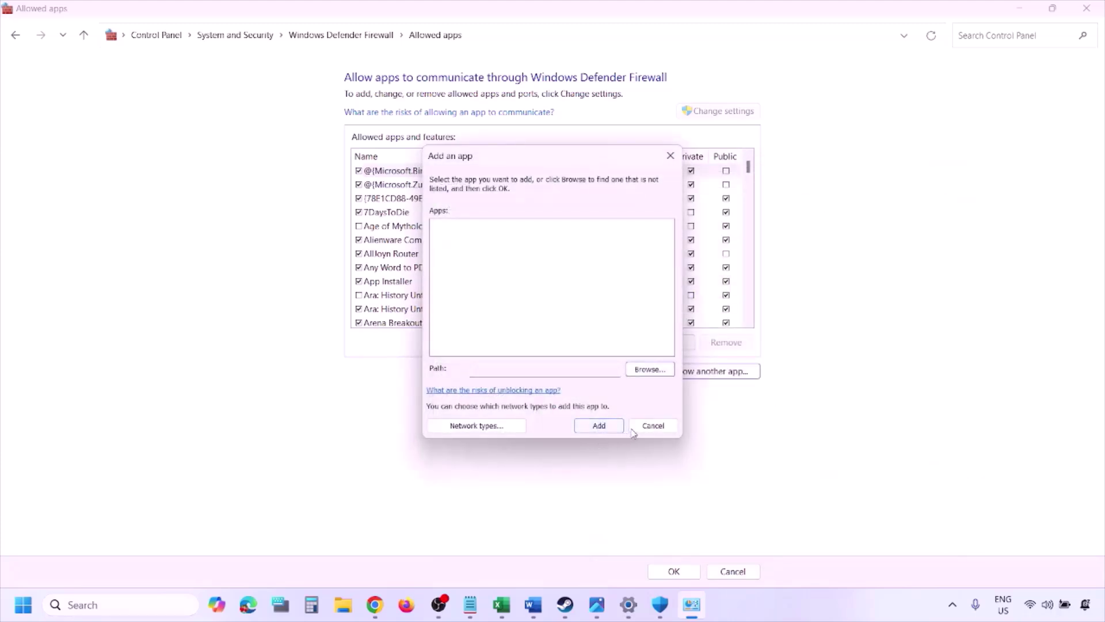
{"action": "left_click", "coordinate": [645, 428]}
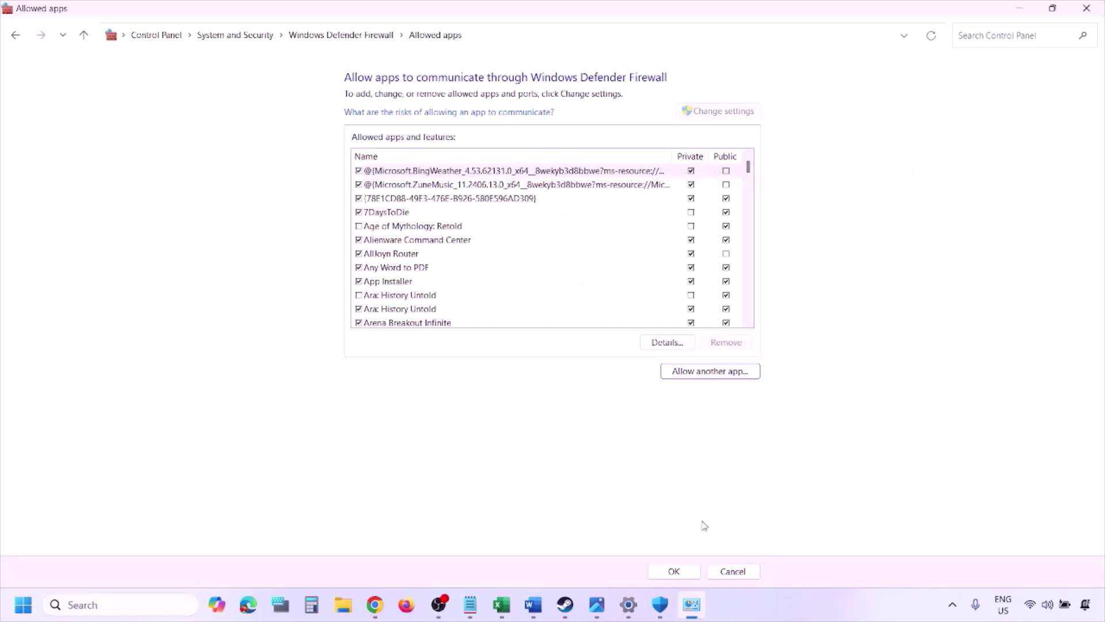
{"action": "left_click", "coordinate": [1086, 8]}
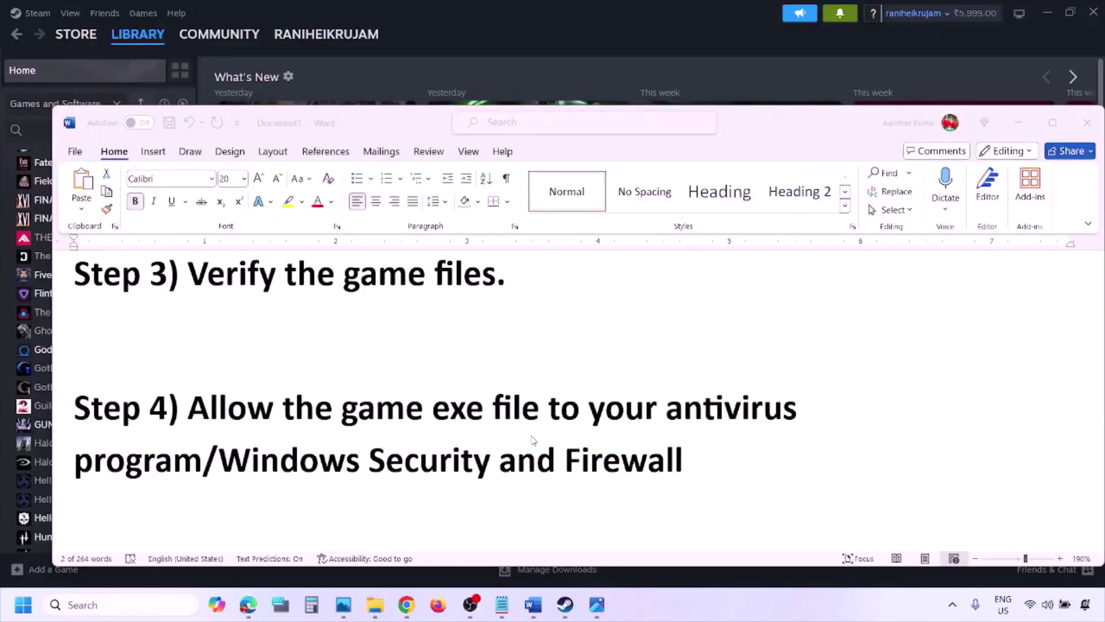
Read Step 5 of the Word notes on a clean graphics driver installation and mark the NVIDIA and AMD download links
{"action": "scroll", "coordinate": [397, 393], "scroll_direction": "down", "scroll_amount": 2}
{"action": "scroll", "coordinate": [397, 393], "scroll_direction": "down", "scroll_amount": 2}
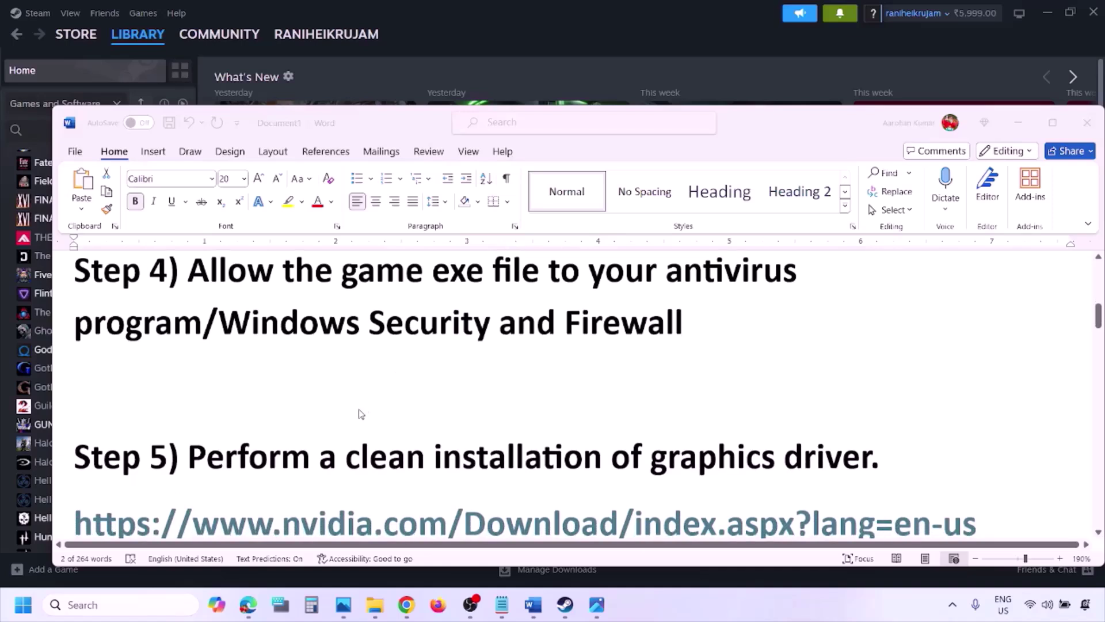
{"action": "double_click", "coordinate": [298, 389]}
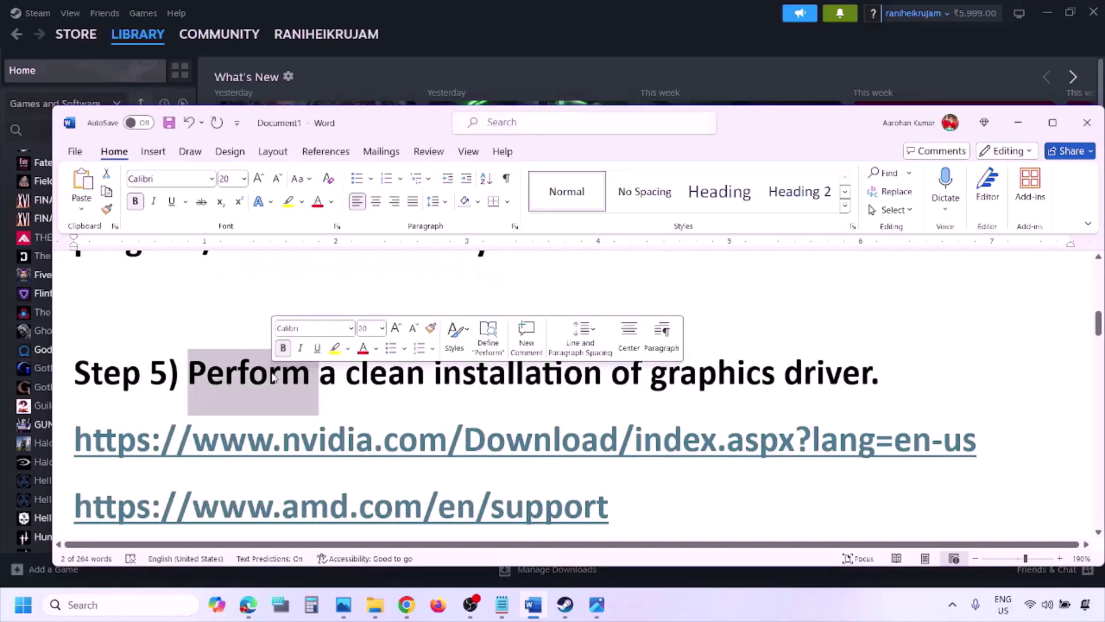
{"action": "left_click_drag", "start_coordinate": [244, 449], "coordinate": [395, 449]}
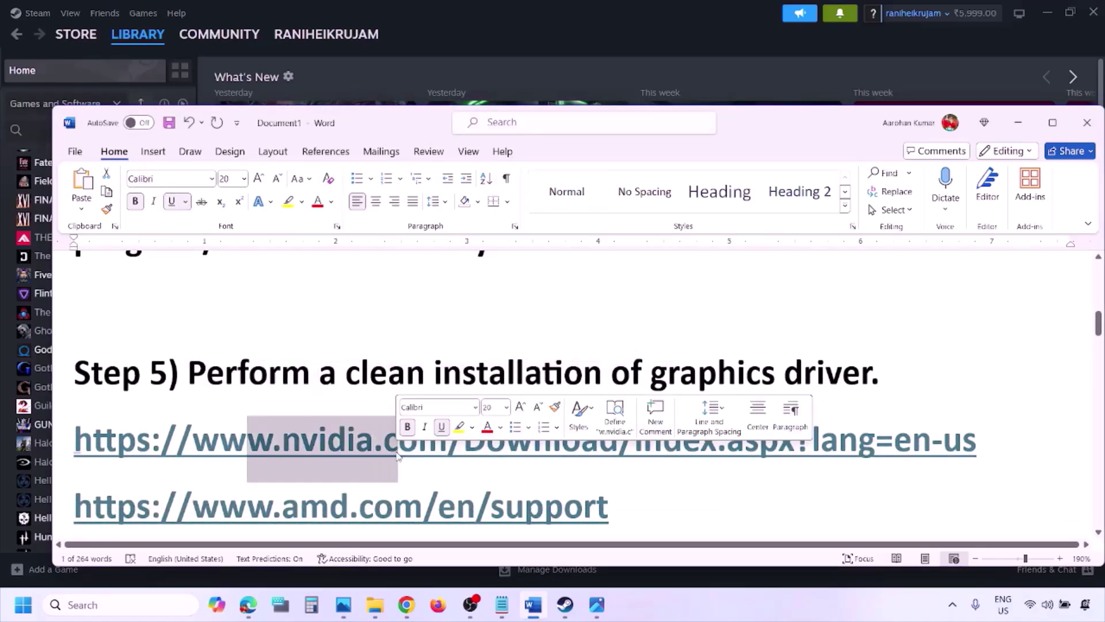
{"action": "scroll", "coordinate": [395, 449], "scroll_direction": "down", "scroll_amount": 1}
{"action": "left_click_drag", "start_coordinate": [247, 463], "coordinate": [462, 481]}
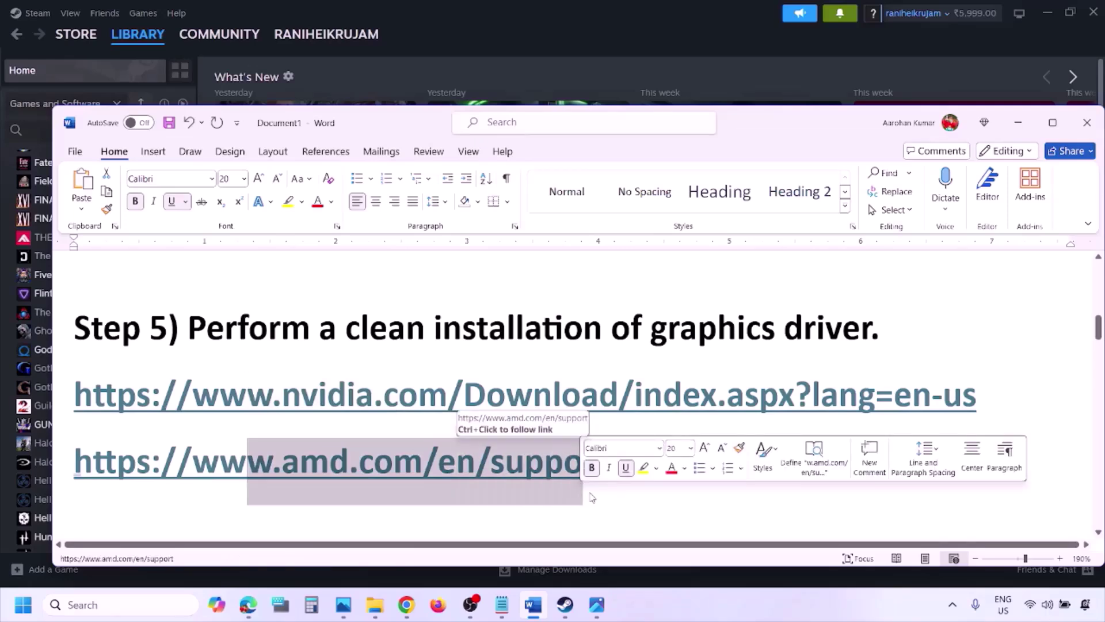
On the NVIDIA drivers page, search for GeForce RTX 3050 Laptop GPU drivers for Windows 11, and view the results screenshot 1.png
{"action": "left_click", "coordinate": [726, 597]}
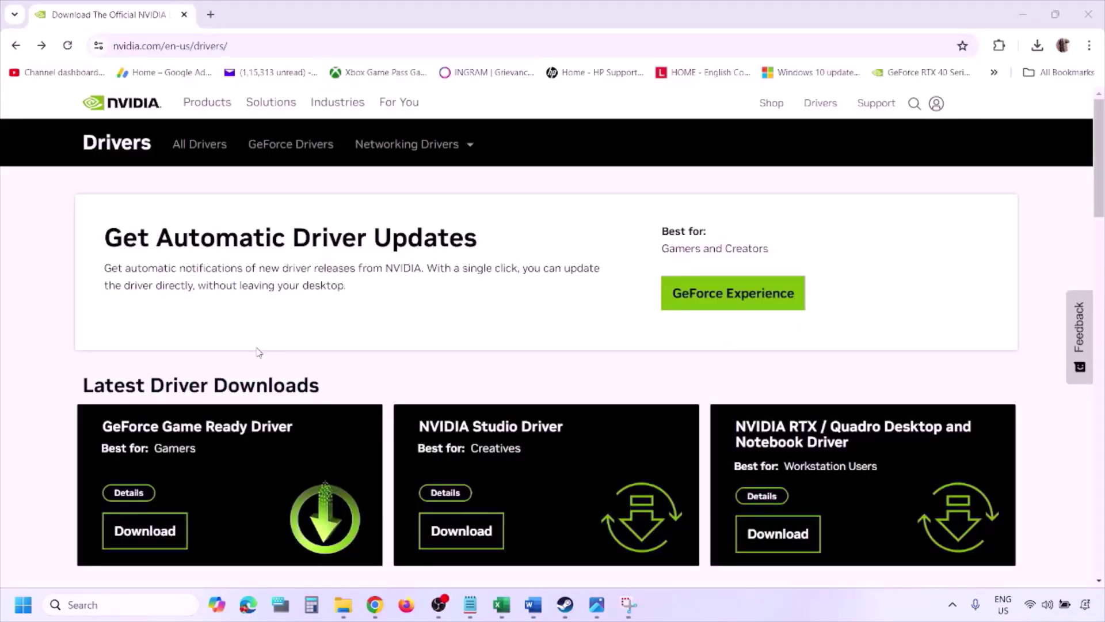
{"action": "scroll", "coordinate": [259, 352], "scroll_direction": "down", "scroll_amount": 8}
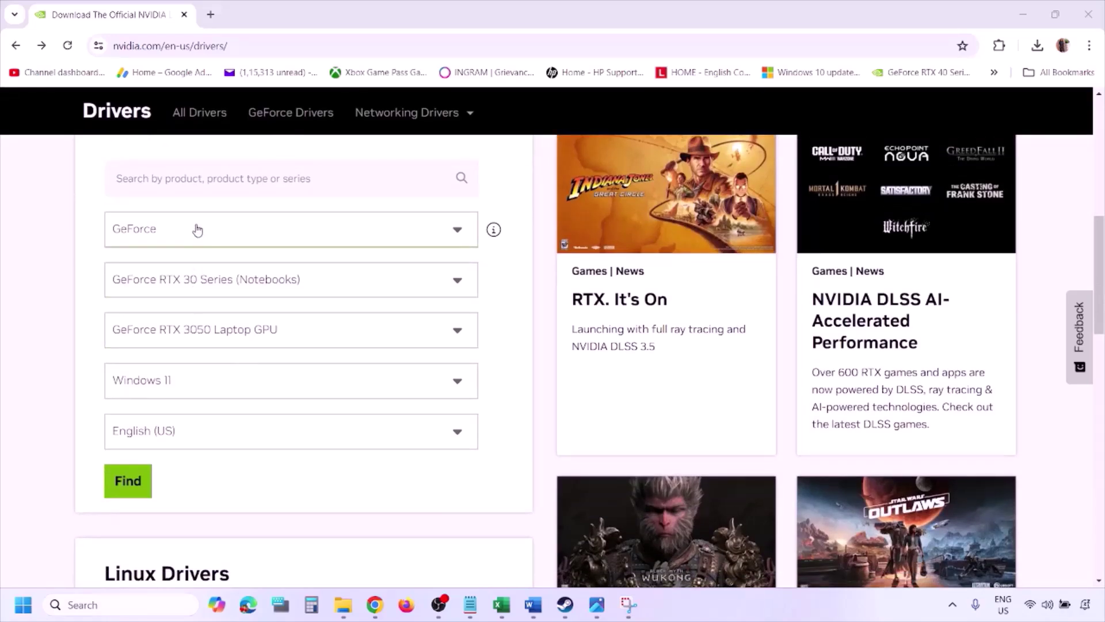
{"action": "left_click", "coordinate": [183, 384]}
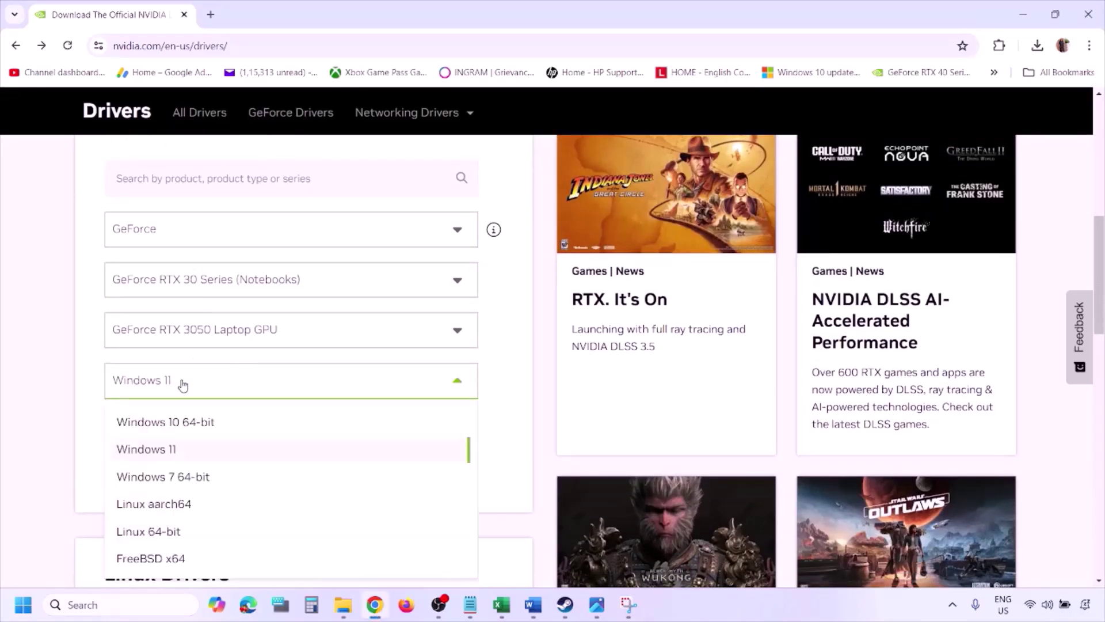
{"action": "left_click", "coordinate": [166, 451]}
{"action": "left_click", "coordinate": [128, 482]}
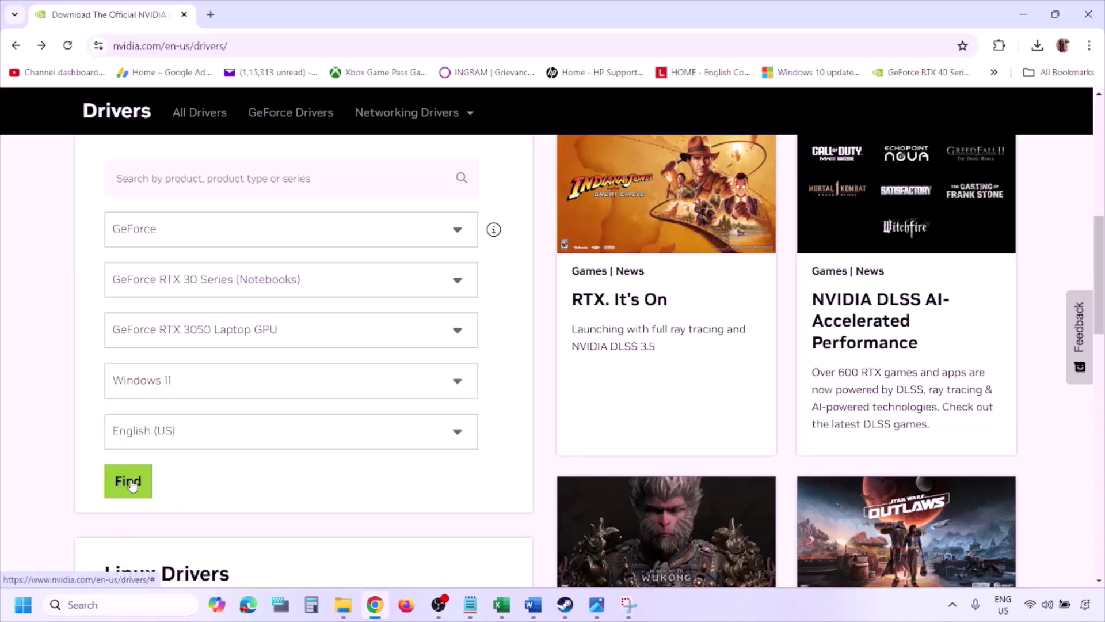
{"action": "mouse_move", "coordinate": [629, 603]}
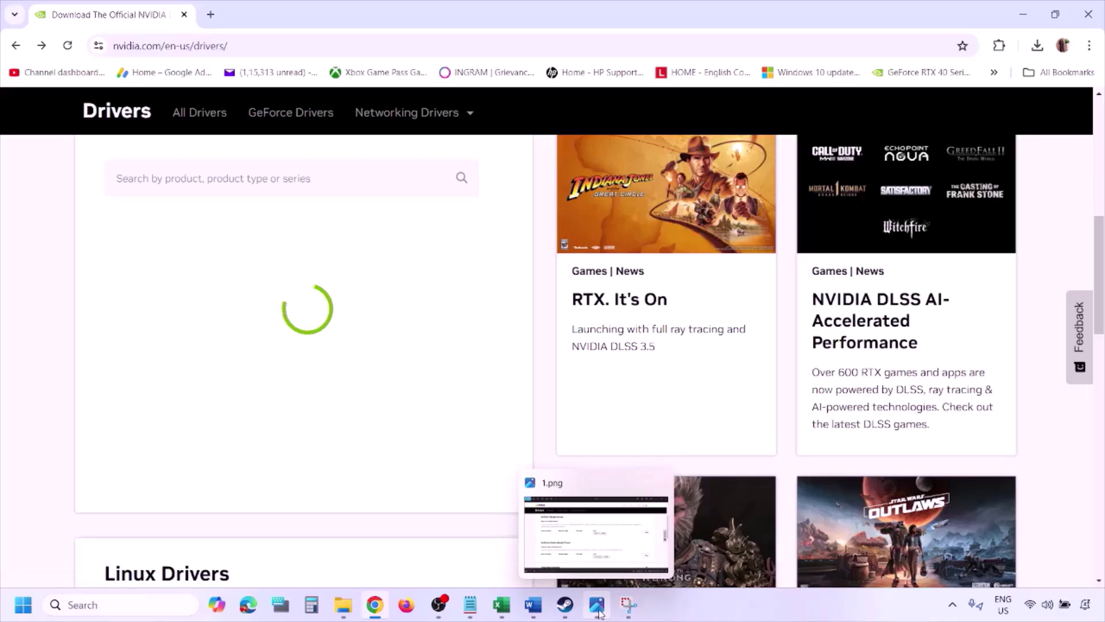
{"action": "left_click", "coordinate": [627, 576]}
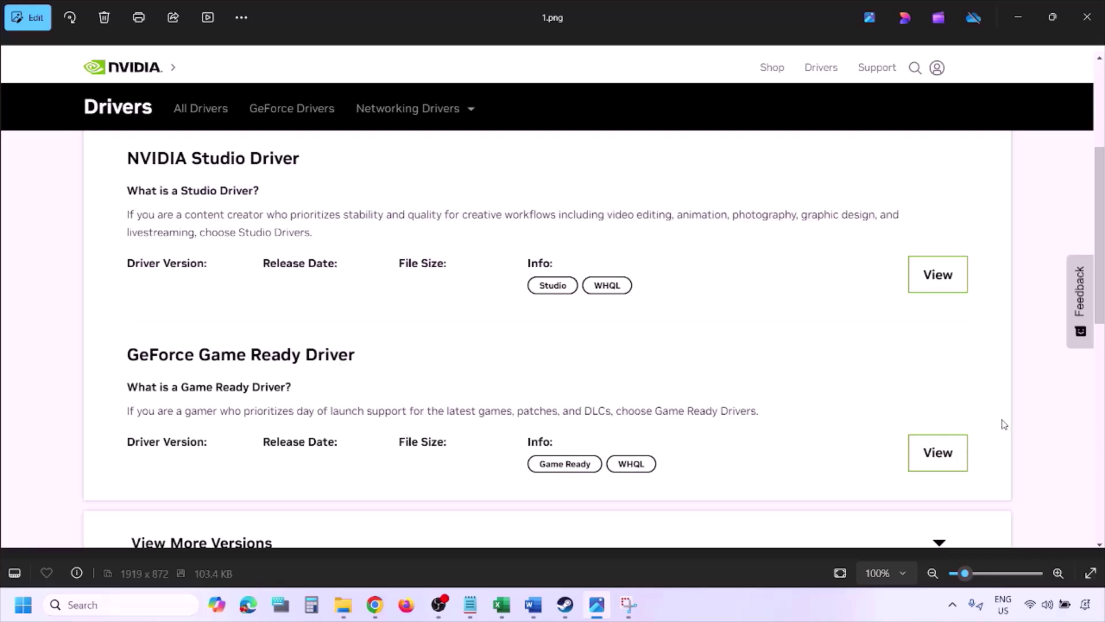
Review the driver download and NVIDIA Installer screenshots 2.png through 5.png, including the clean installation option, and show the computer's restart option
{"action": "key", "text": "Right"}
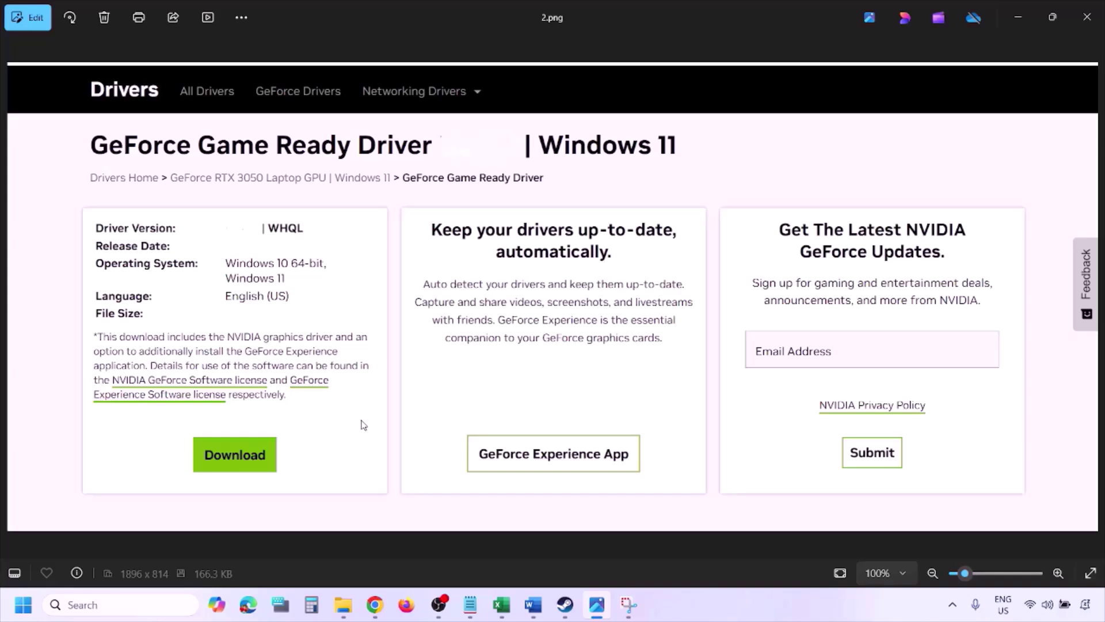
{"action": "key", "text": "Right"}
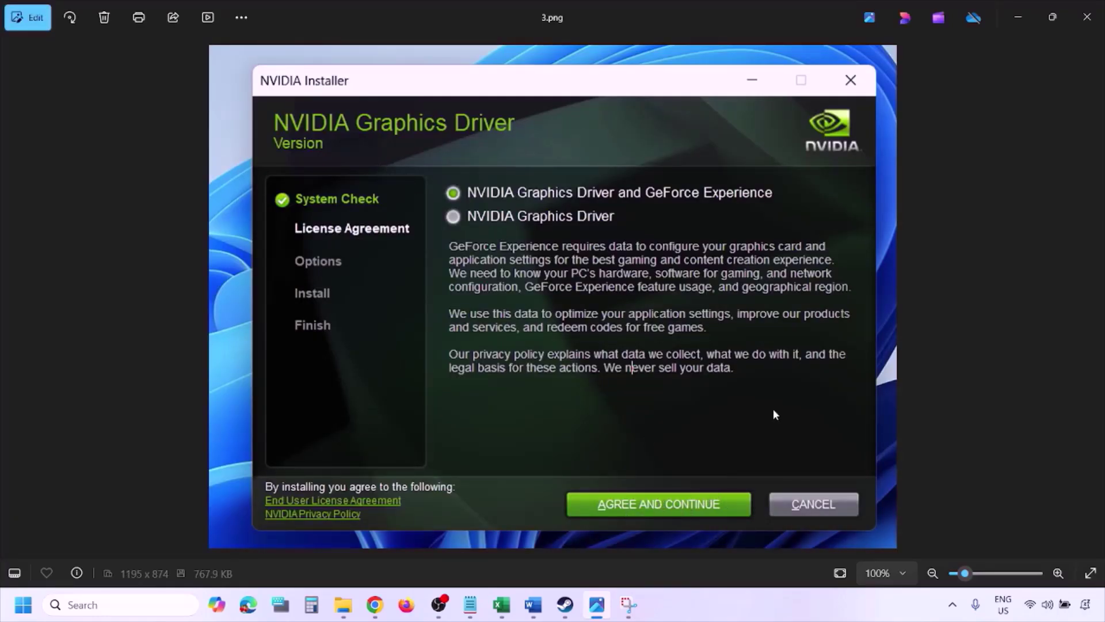
{"action": "key", "text": "Right"}
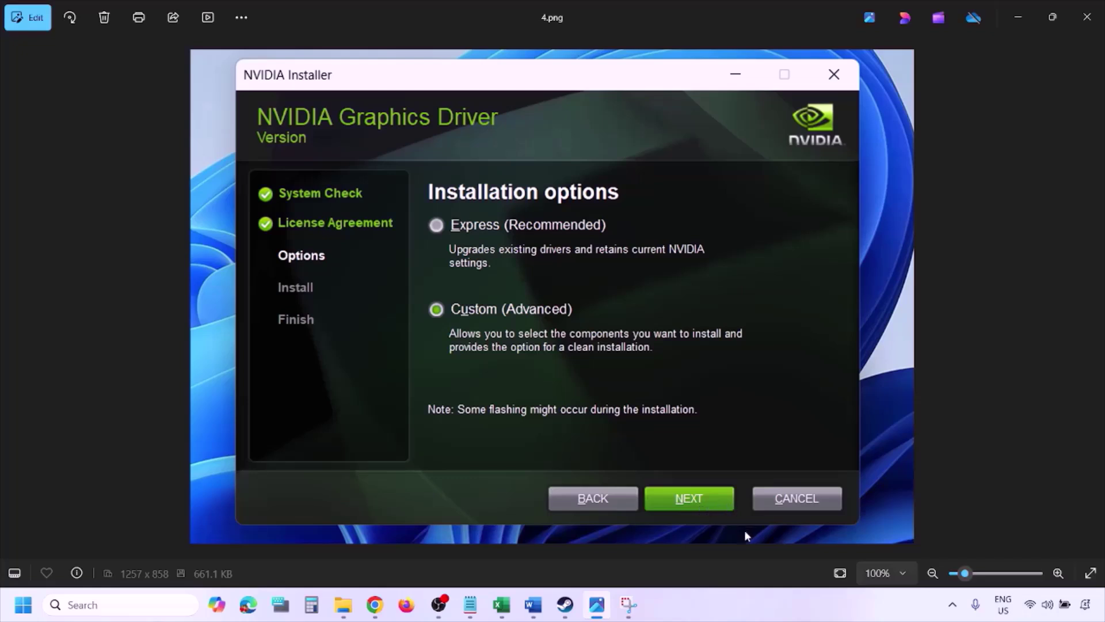
{"action": "key", "text": "Right"}
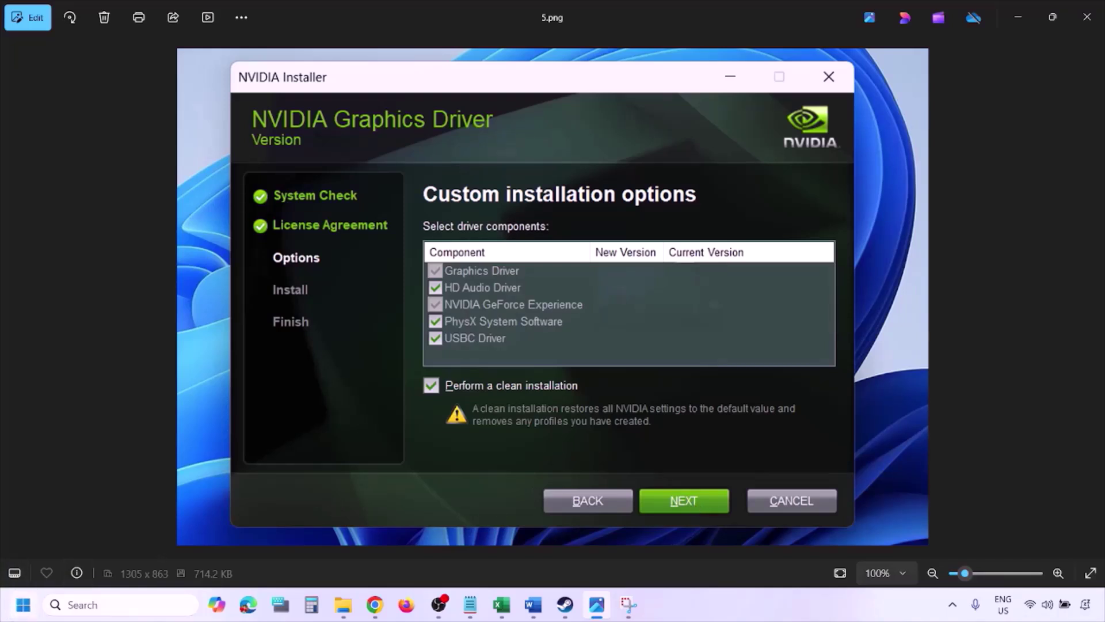
{"action": "left_click", "coordinate": [23, 604]}
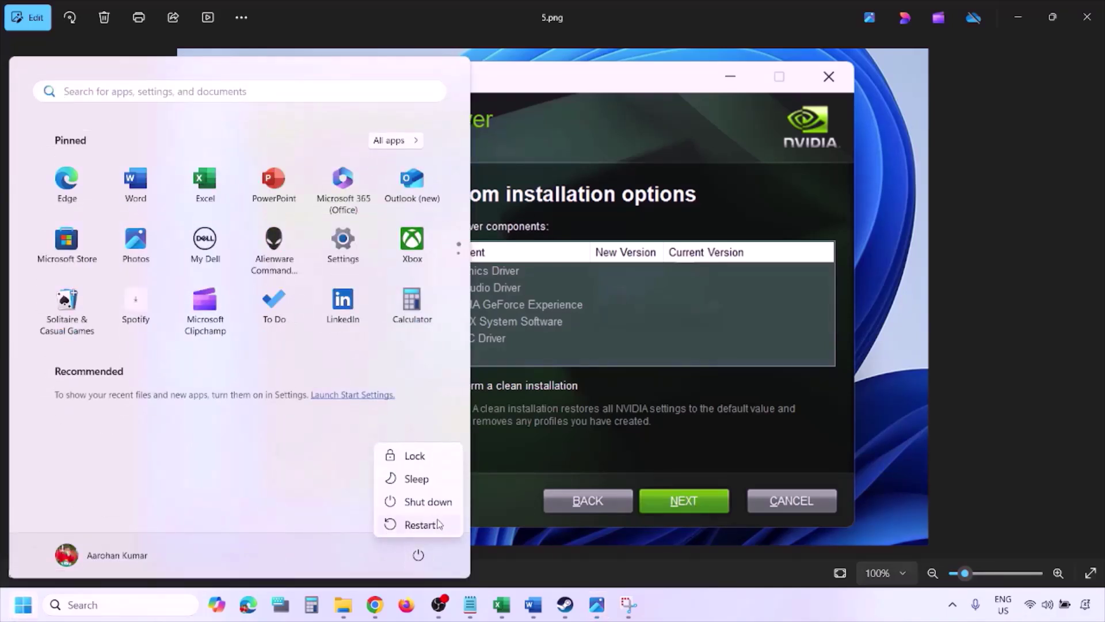
{"action": "left_click", "coordinate": [756, 616]}
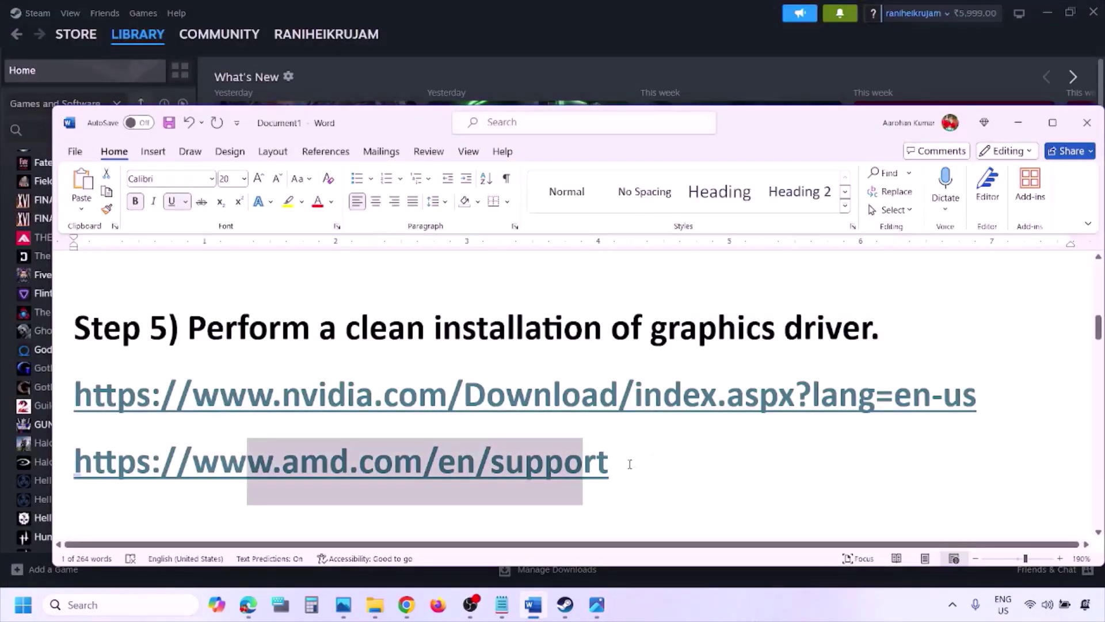
Mark the AMD support link under Step 5 of the Word notes and open the Windows power menu without restarting
{"action": "left_click", "coordinate": [622, 463]}
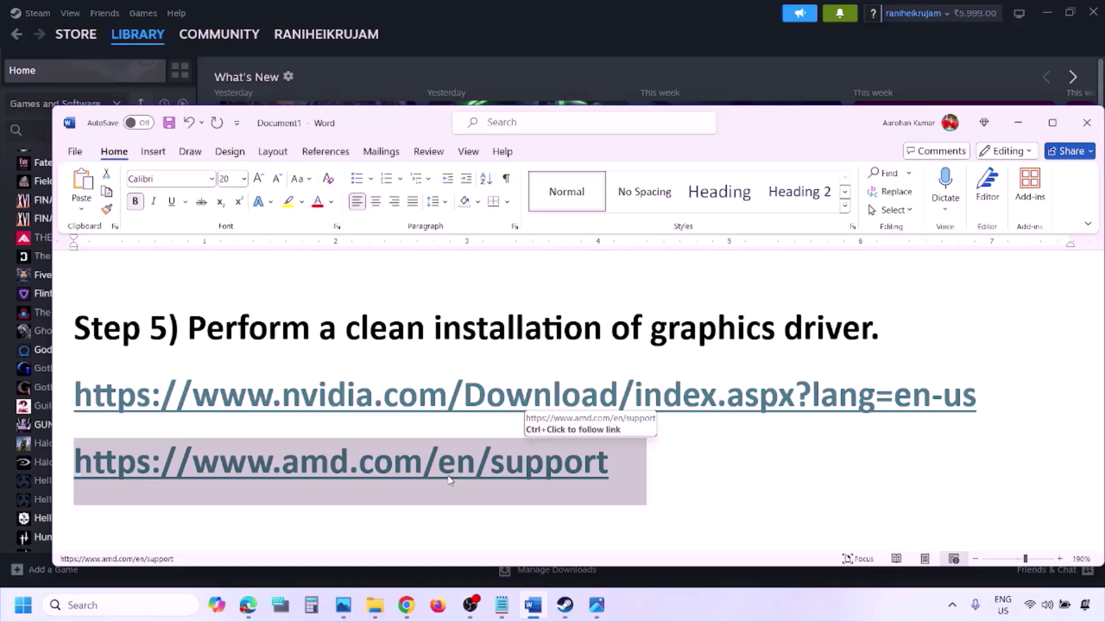
{"action": "left_click", "coordinate": [23, 604]}
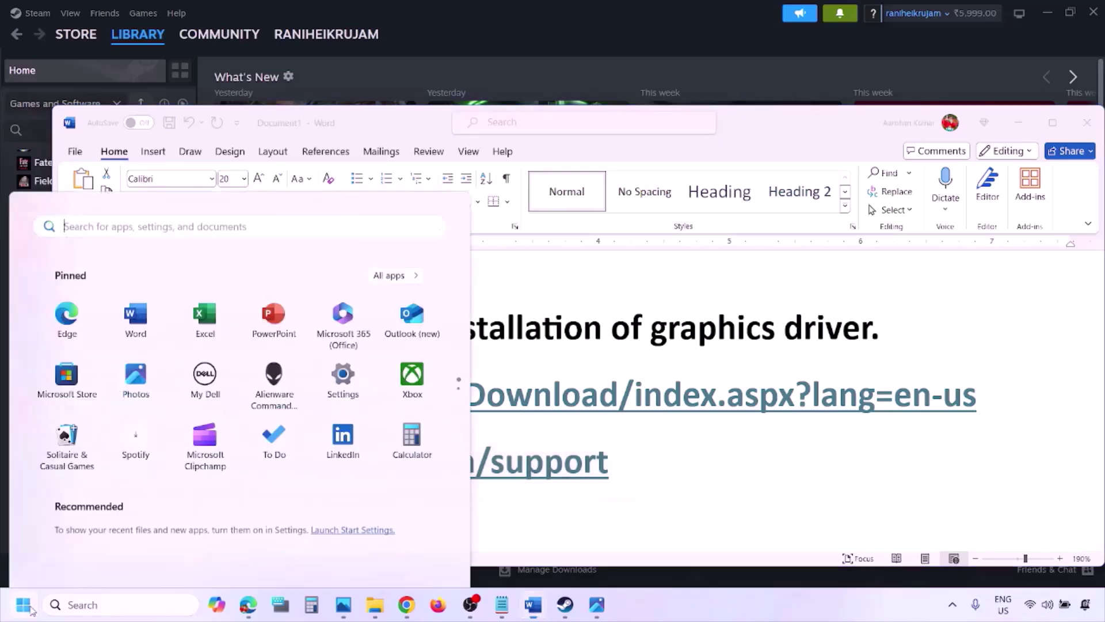
{"action": "left_click", "coordinate": [420, 557]}
{"action": "left_click", "coordinate": [698, 606]}
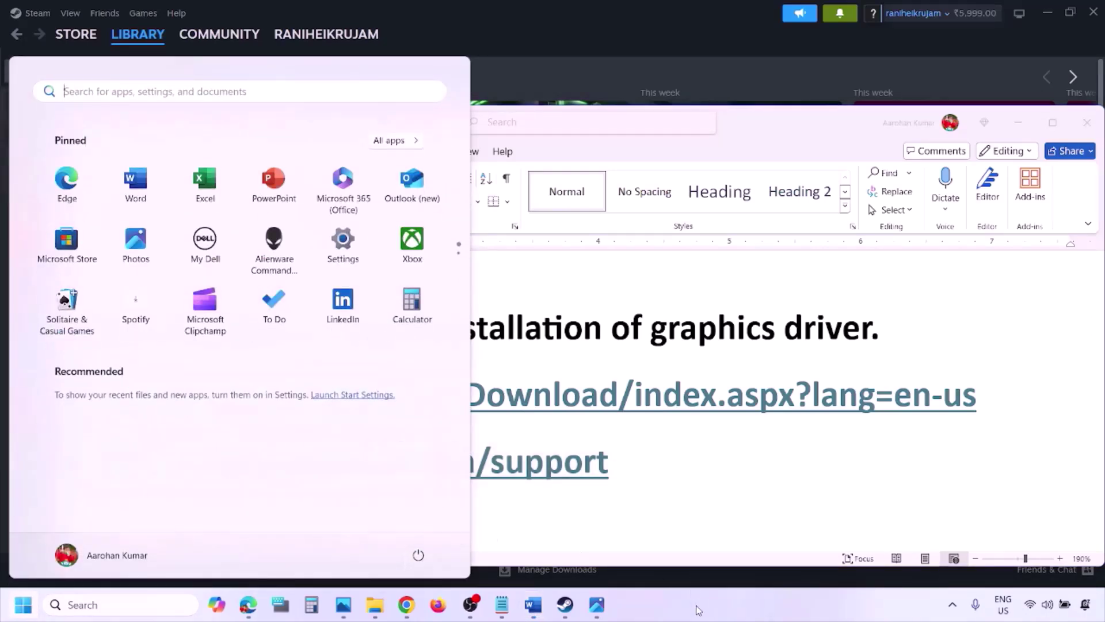
Search Windows for "graphics" and open the Graphics settings
{"action": "scroll", "coordinate": [519, 396], "scroll_direction": "down", "scroll_amount": 3}
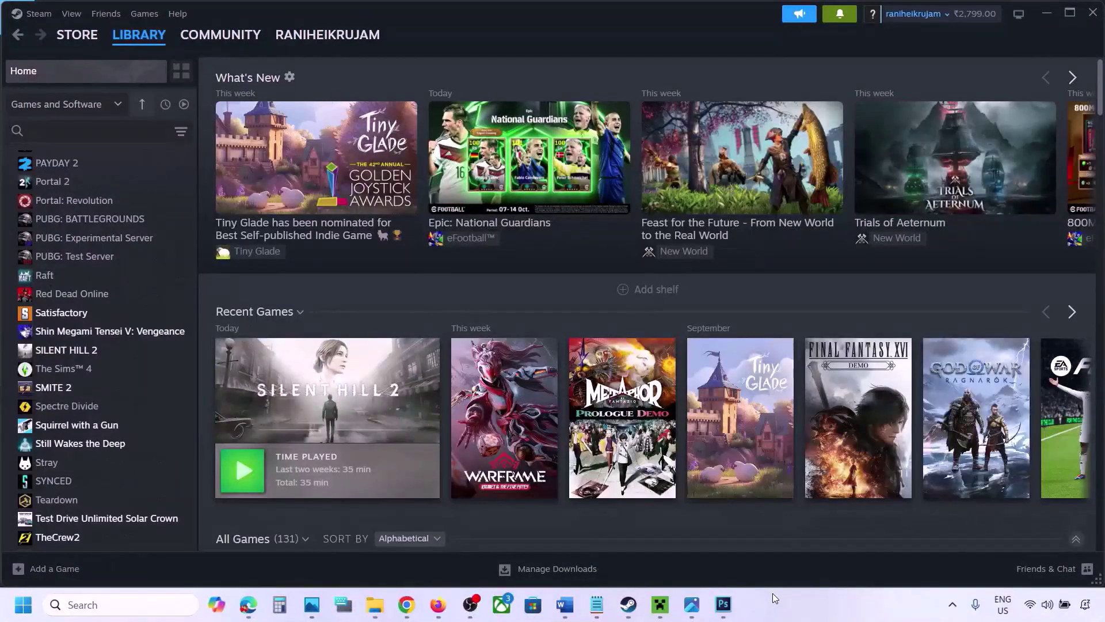
{"action": "left_click", "coordinate": [88, 605]}
{"action": "type", "text": "grap"}
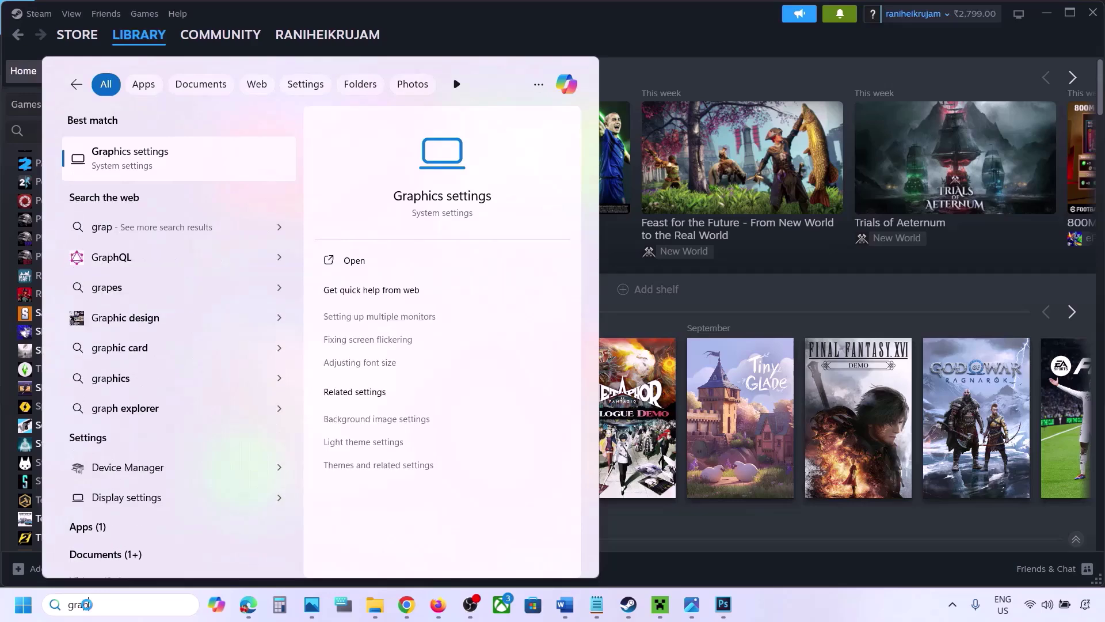
{"action": "type", "text": "hics"}
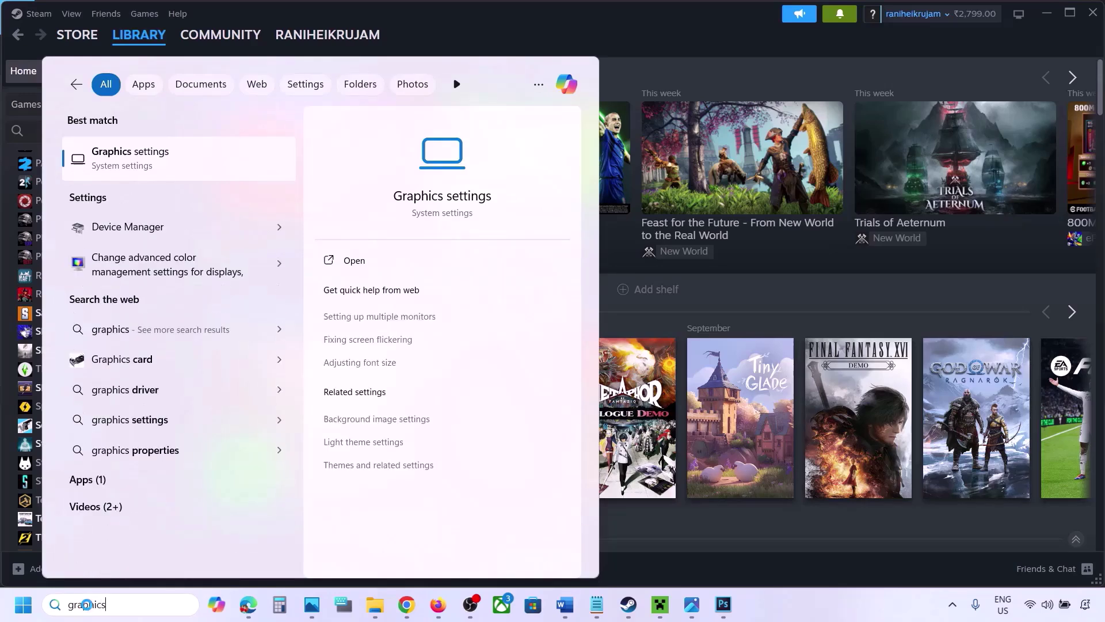
{"action": "left_click", "coordinate": [136, 165]}
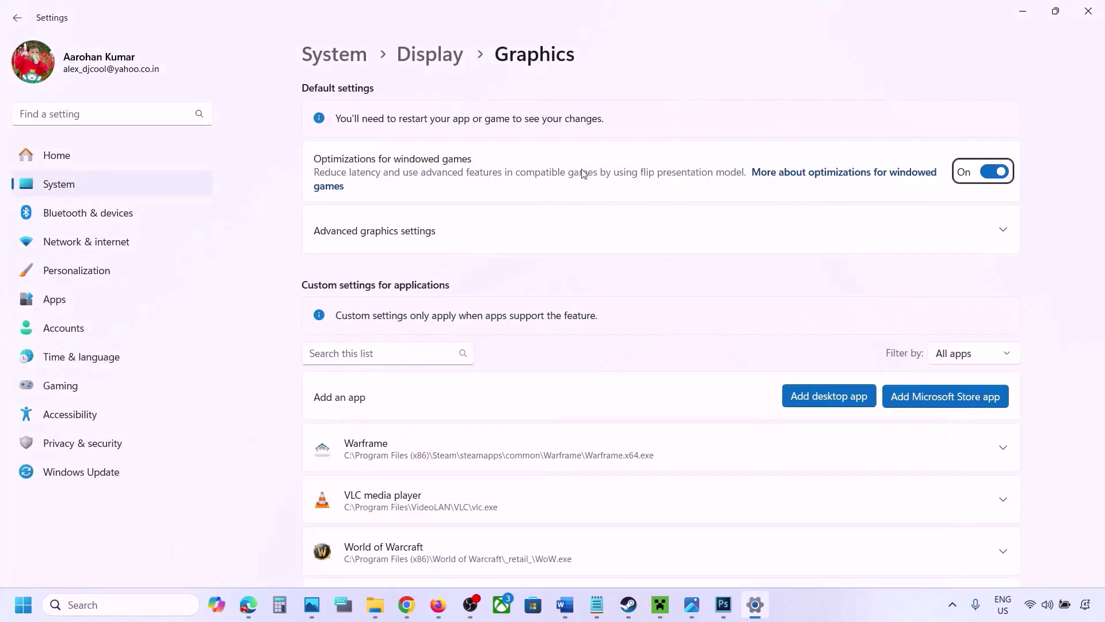
Try to add a desktop app to the custom graphics settings by browsing to Steam's common folder, and cancel
{"action": "left_click", "coordinate": [834, 397]}
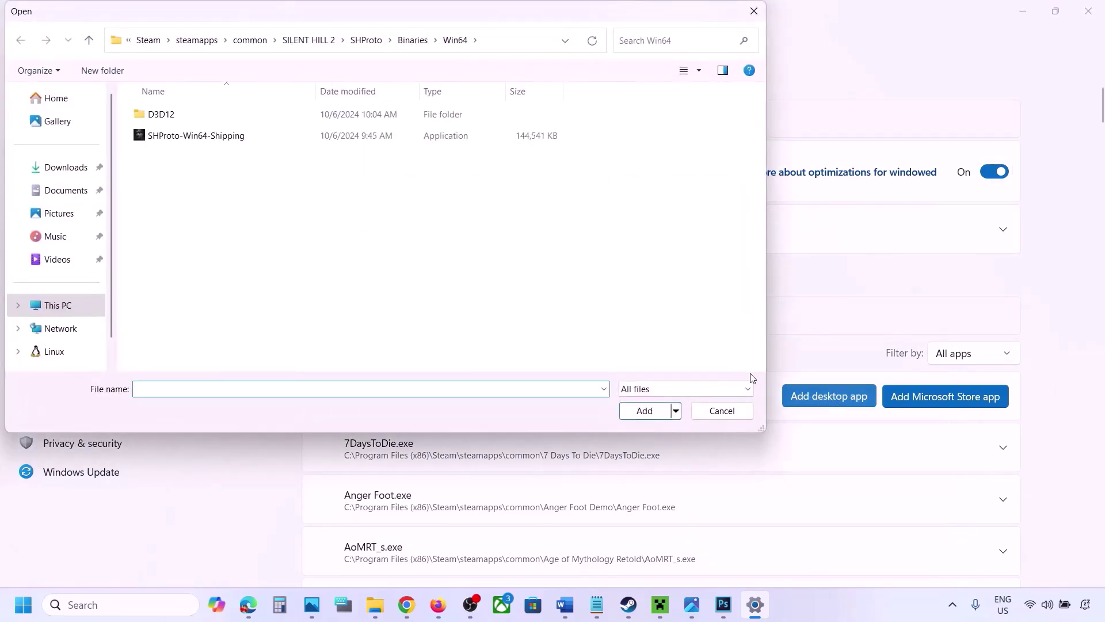
{"action": "left_click", "coordinate": [259, 41]}
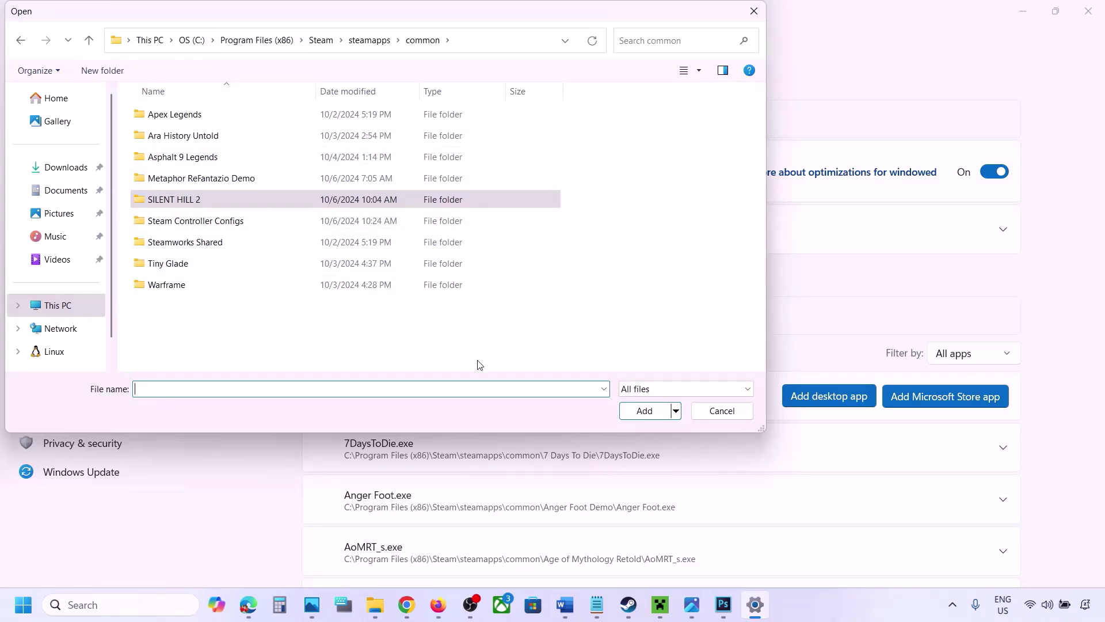
{"action": "left_click", "coordinate": [705, 411]}
Set the GPU preference of ChainedTogether-Win64-Shipping.exe to High Performance (NVIDIA GeForce RTX 3050 Laptop GPU)
{"action": "scroll", "coordinate": [694, 443], "scroll_direction": "down", "scroll_amount": 3}
{"action": "scroll", "coordinate": [694, 449], "scroll_direction": "down", "scroll_amount": 7}
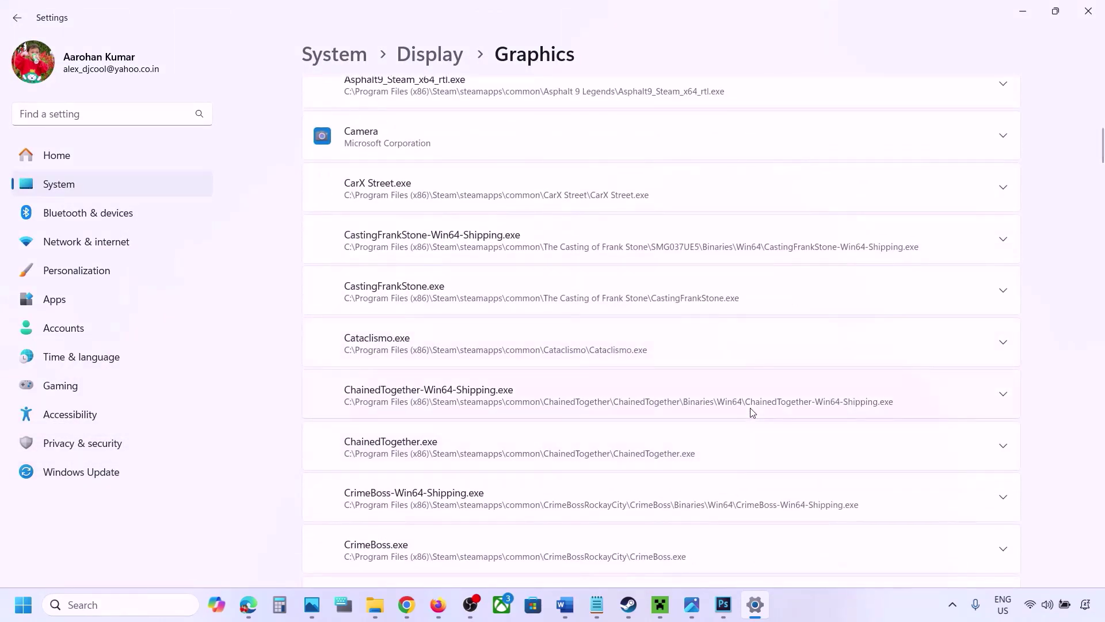
{"action": "left_click", "coordinate": [1002, 397]}
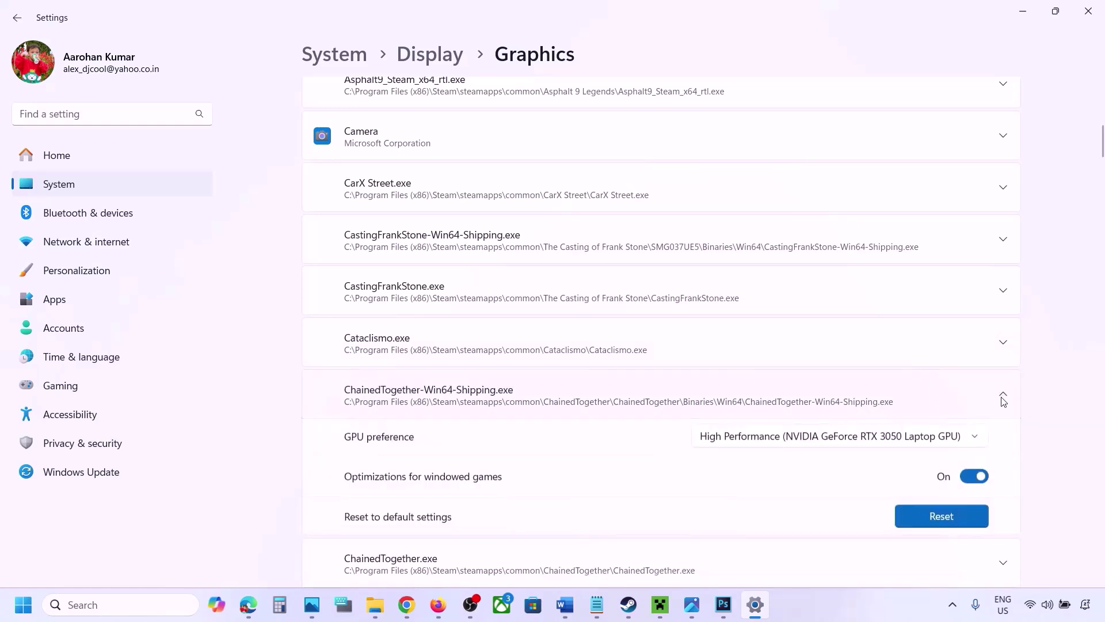
{"action": "left_click", "coordinate": [936, 442]}
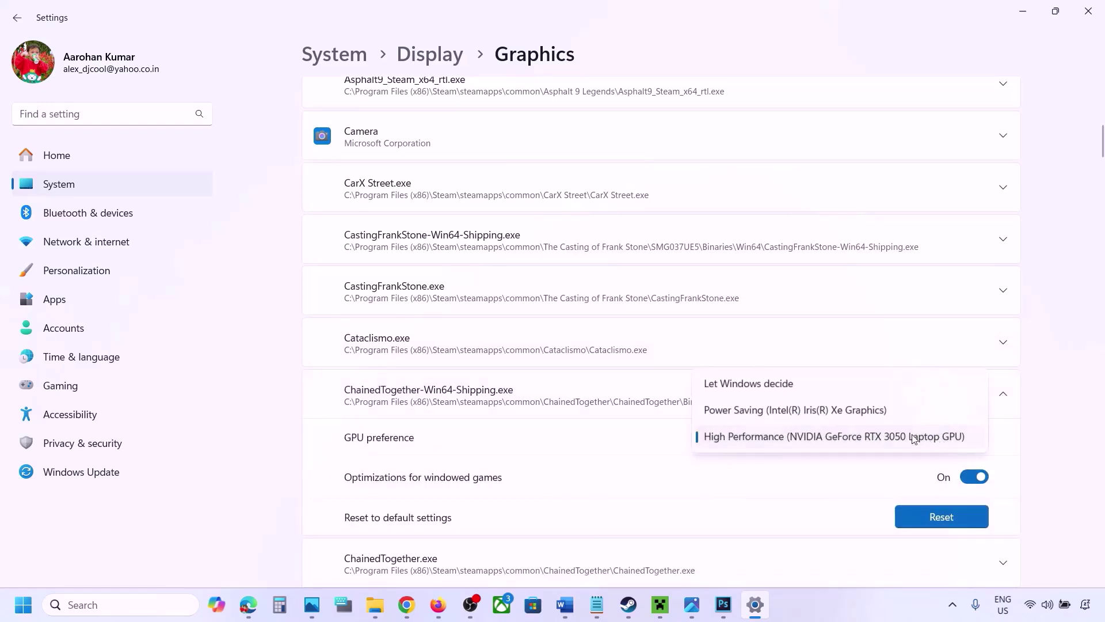
{"action": "left_click", "coordinate": [874, 440]}
{"action": "left_click", "coordinate": [848, 596]}
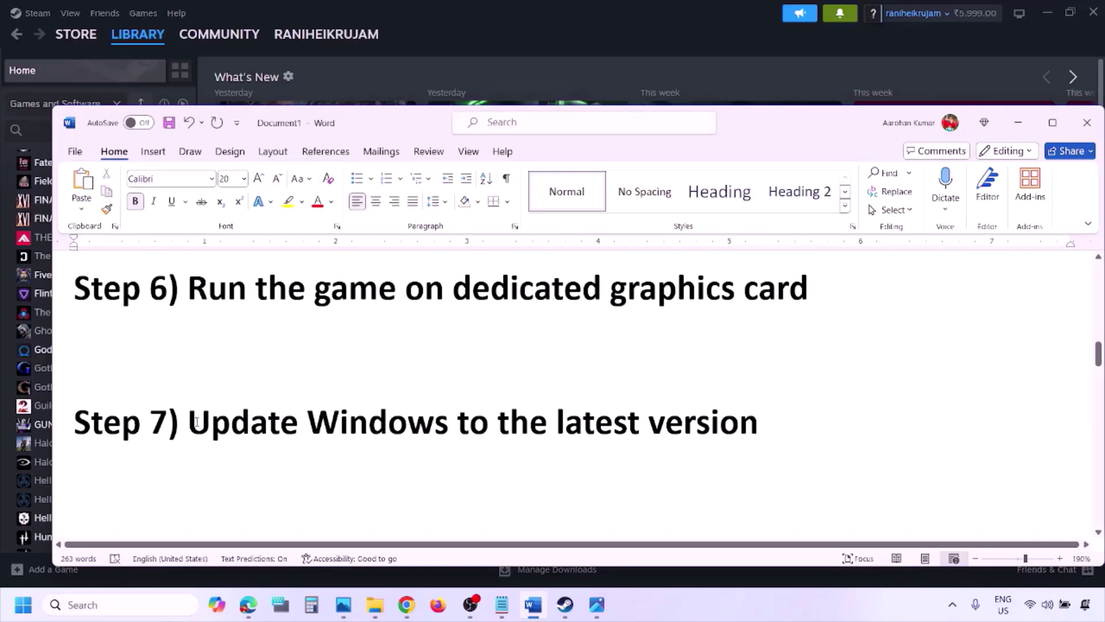
Mark Step 7 in the Word notes, check for updates in Windows Update, and show the computer's restart option
{"action": "left_click_drag", "start_coordinate": [190, 423], "coordinate": [742, 423]}
{"action": "key", "text": "super+i"}
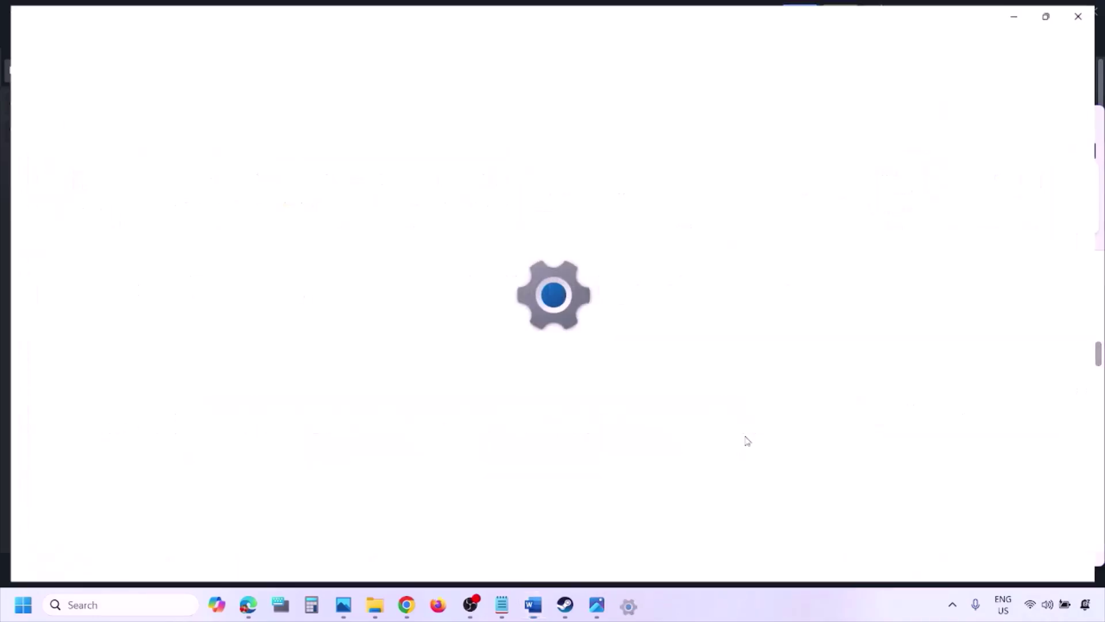
{"action": "left_click", "coordinate": [94, 476]}
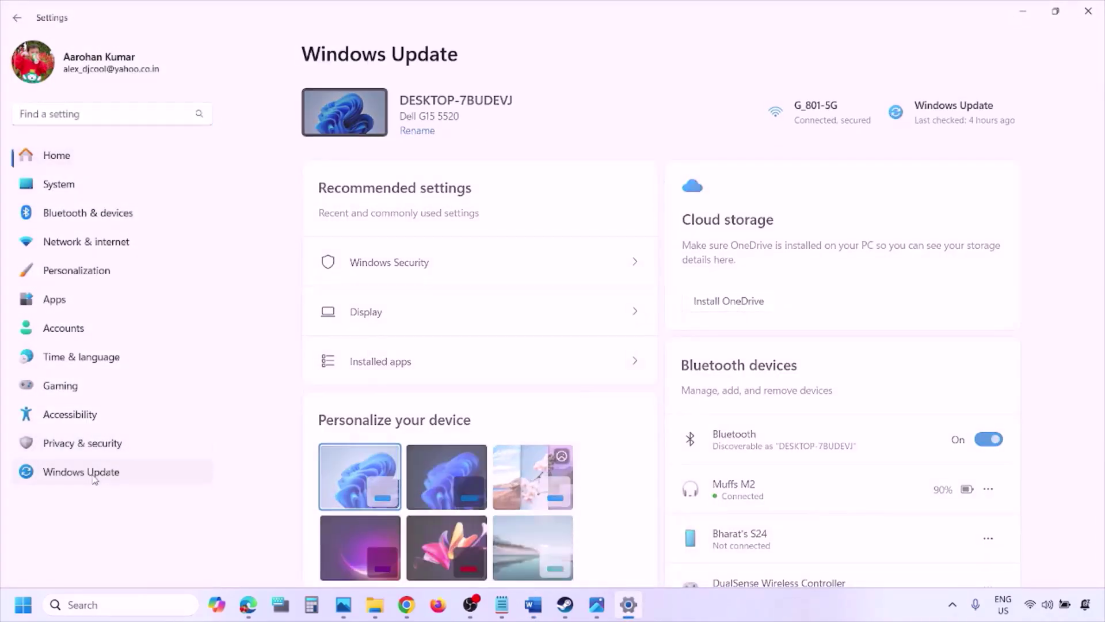
{"action": "left_click", "coordinate": [971, 122]}
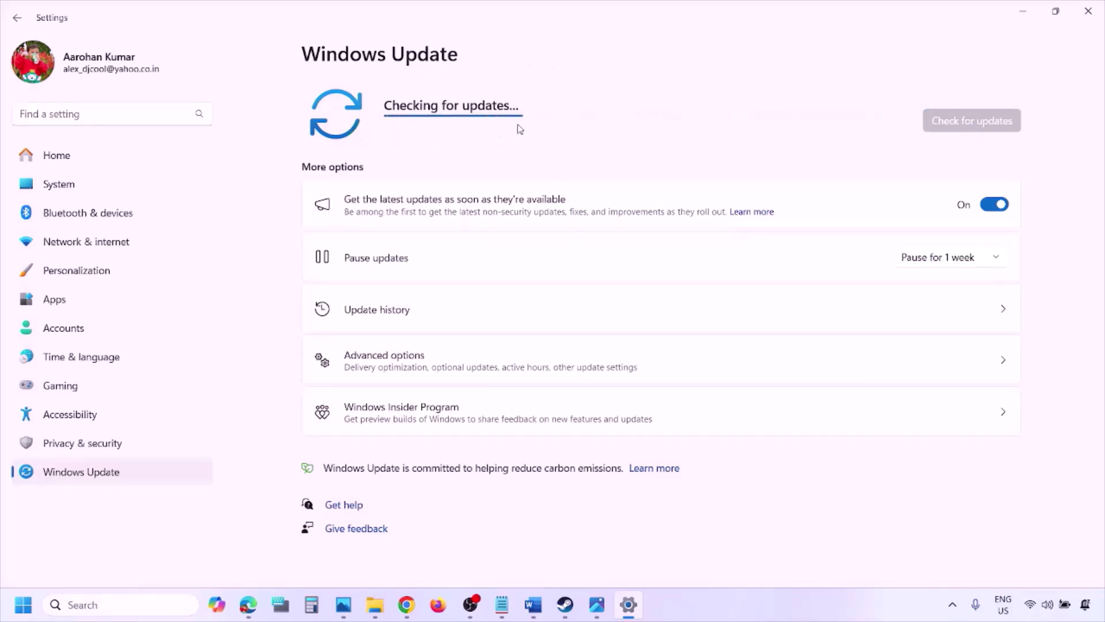
{"action": "left_click", "coordinate": [23, 604]}
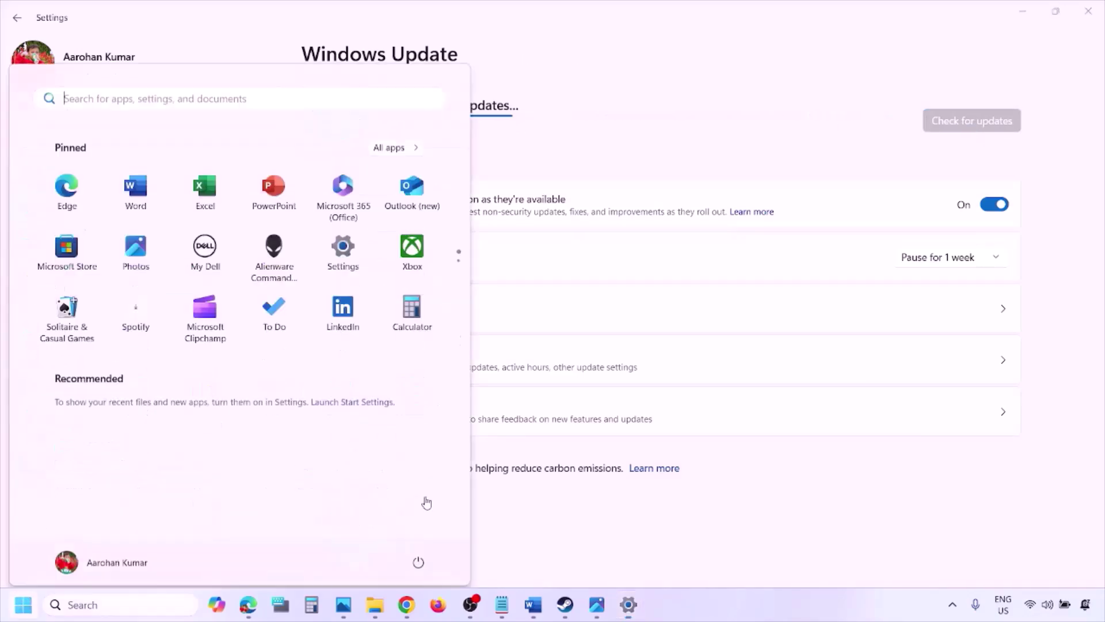
{"action": "left_click", "coordinate": [419, 555]}
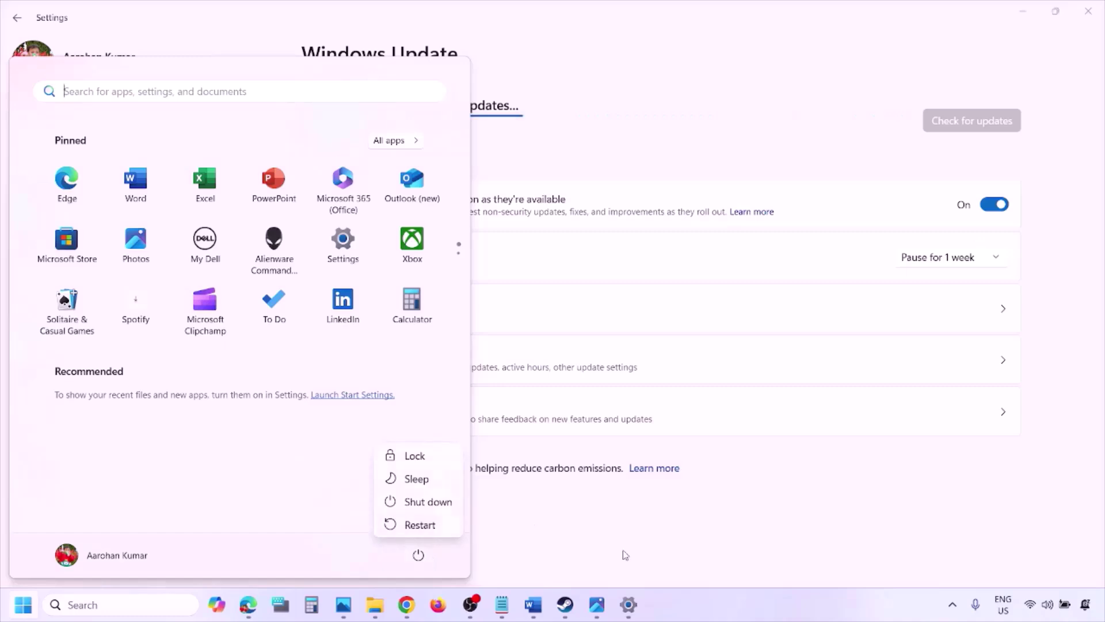
Copy the Visual C++ download link from Step 8 of the Word notes and open it in a new Chrome window
{"action": "left_click", "coordinate": [533, 605]}
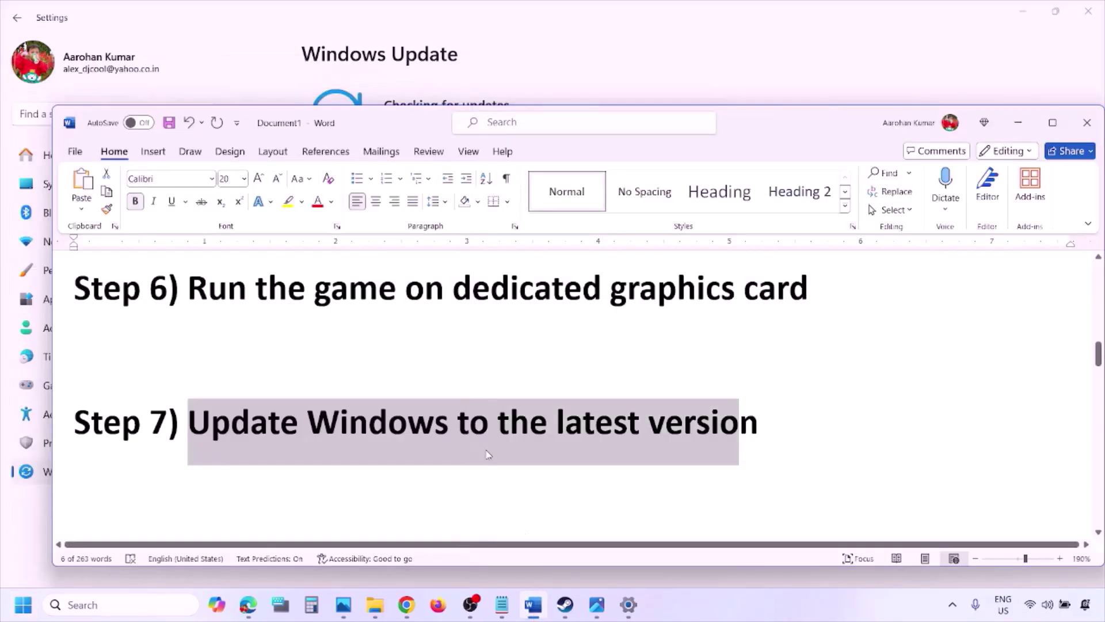
{"action": "scroll", "coordinate": [487, 455], "scroll_direction": "down", "scroll_amount": 3}
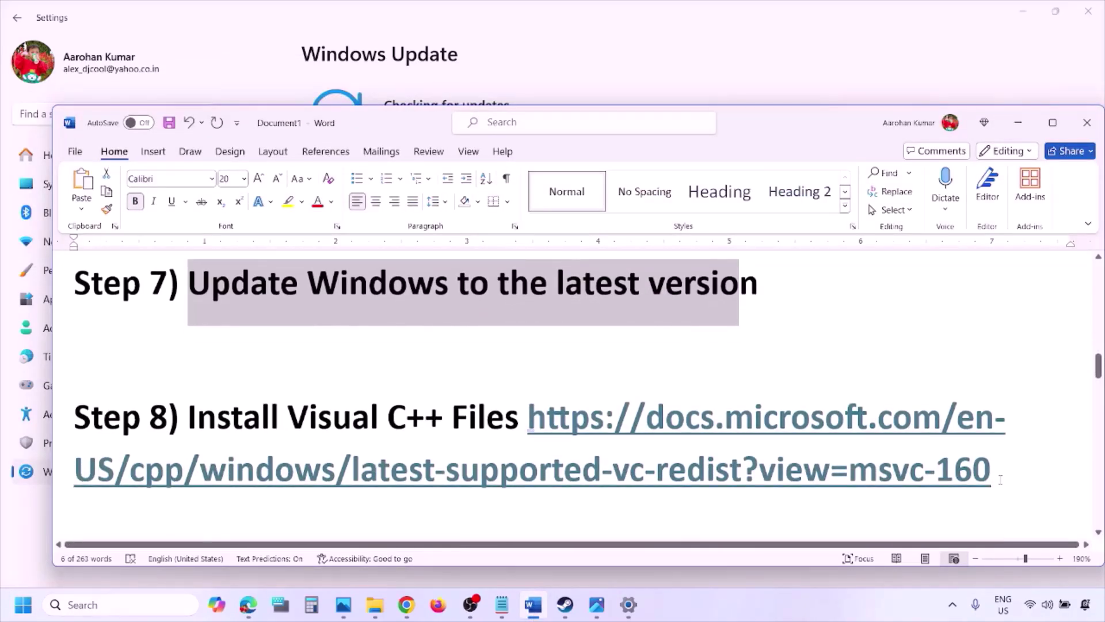
{"action": "left_click_drag", "start_coordinate": [1009, 479], "coordinate": [603, 427]}
{"action": "key", "text": "ctrl+c"}
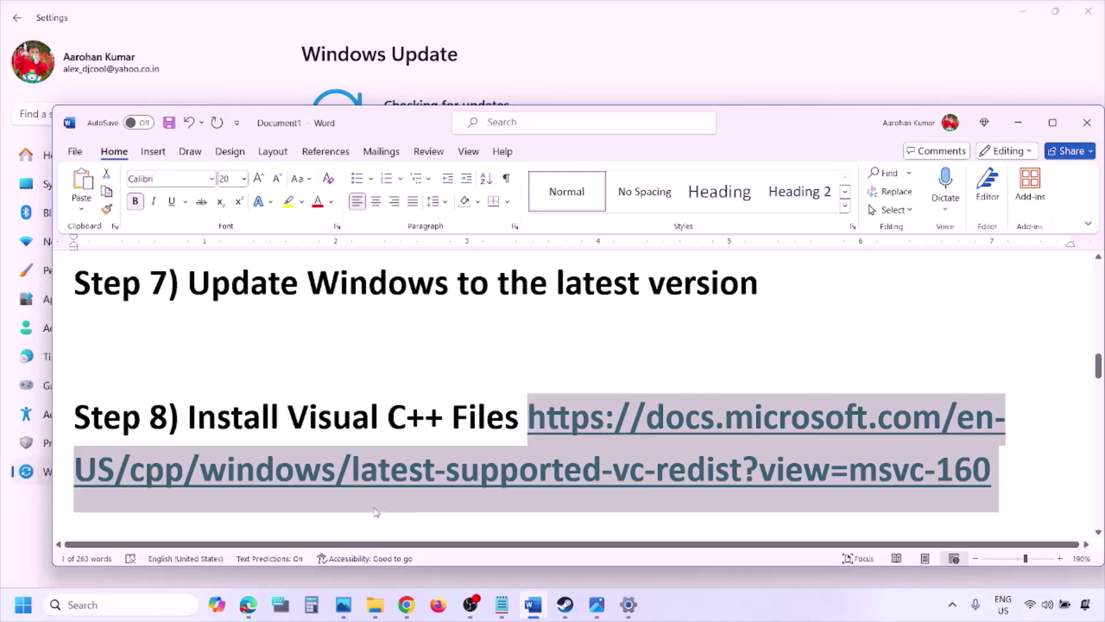
{"action": "right_click", "coordinate": [406, 604]}
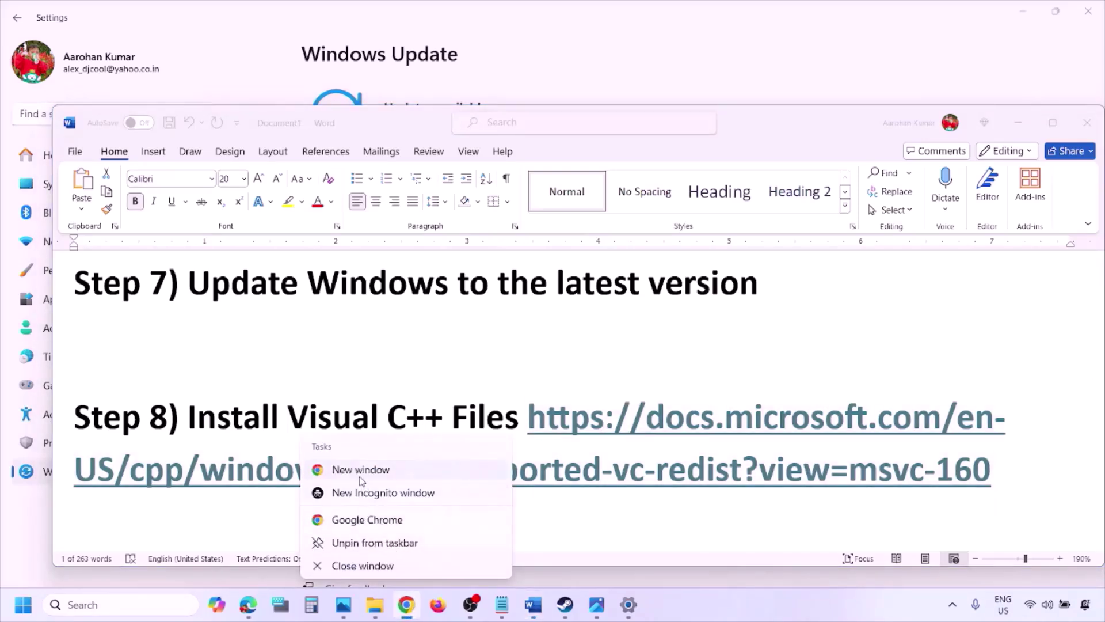
{"action": "left_click", "coordinate": [360, 470]}
{"action": "key", "text": "ctrl+v"}
{"action": "key", "text": "Return"}
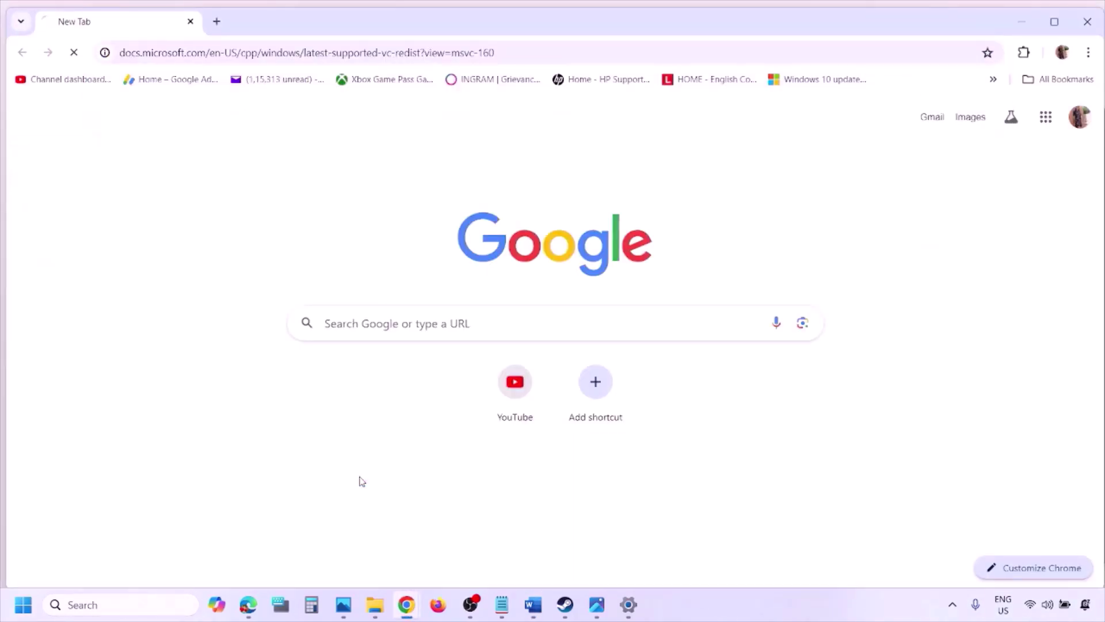
Find the Visual Studio 2015, 2017, 2019, and 2022 redistributable downloads and mark the X86 and X64 architectures in the table
{"action": "scroll", "coordinate": [481, 340], "scroll_direction": "down", "scroll_amount": 10}
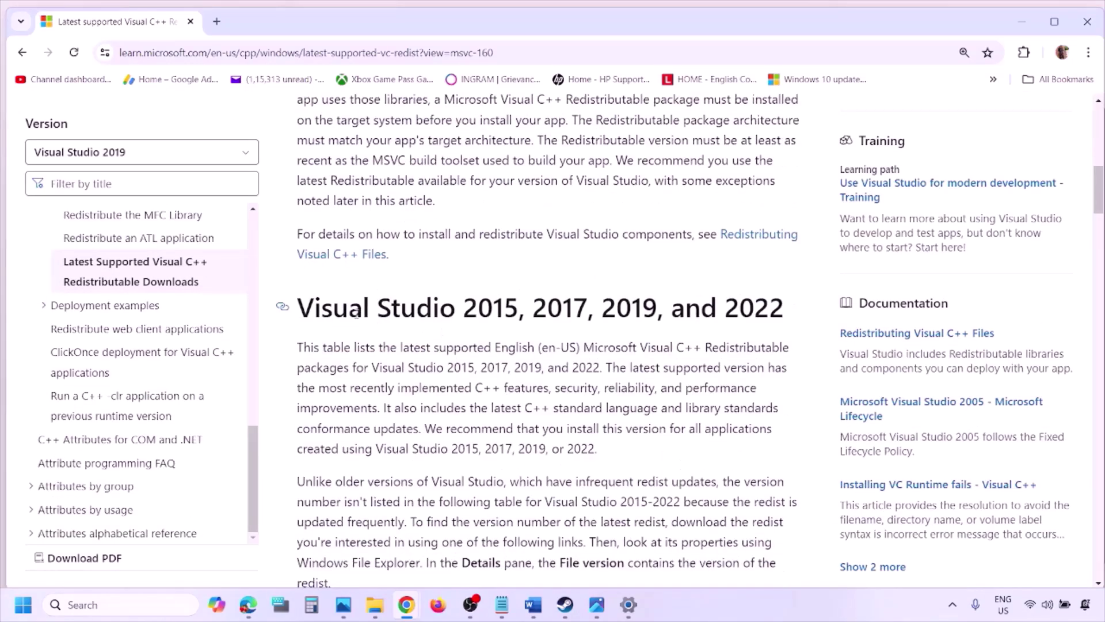
{"action": "left_click_drag", "start_coordinate": [350, 308], "coordinate": [741, 308]}
{"action": "scroll", "coordinate": [485, 414], "scroll_direction": "down", "scroll_amount": 1}
{"action": "scroll", "coordinate": [486, 415], "scroll_direction": "down", "scroll_amount": 9}
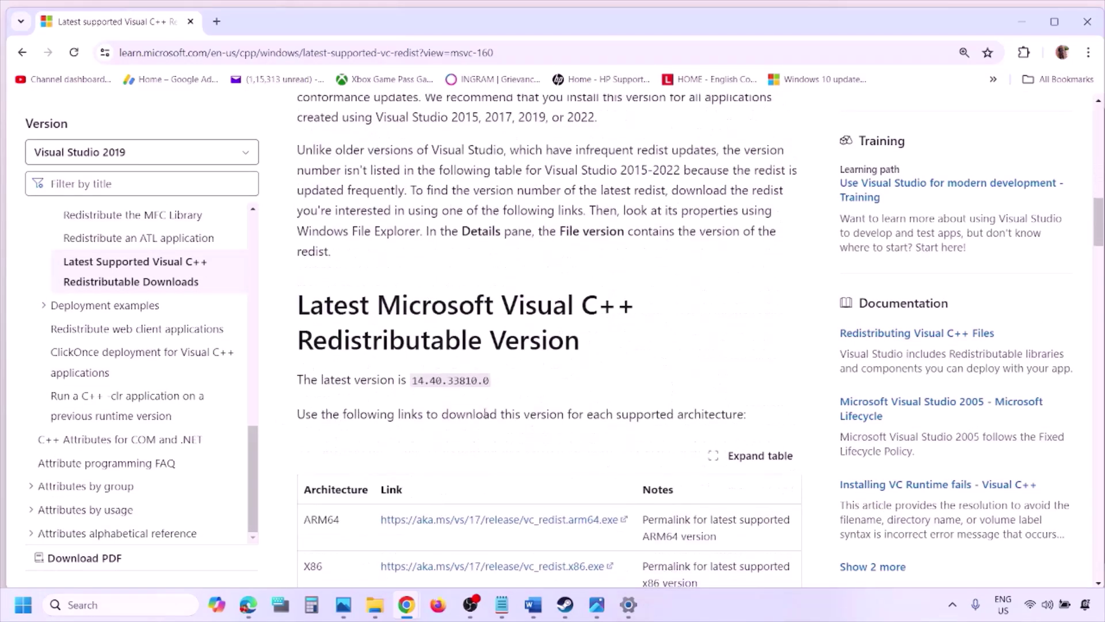
{"action": "double_click", "coordinate": [312, 333]}
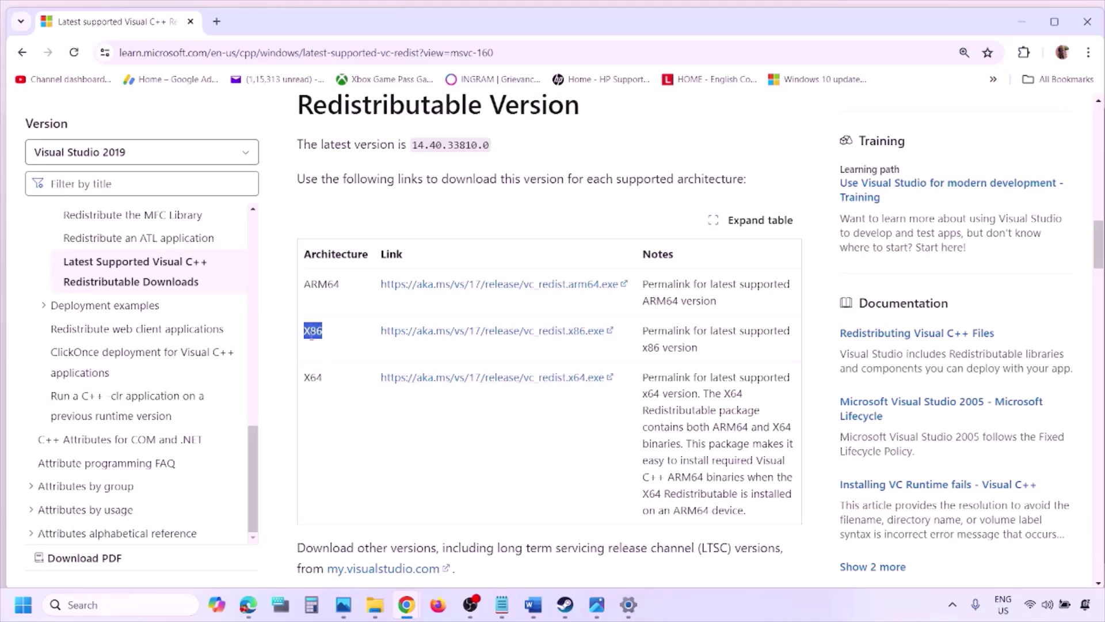
{"action": "double_click", "coordinate": [313, 377]}
Download the X86 Visual C++ redistributable and repair its installation, and start downloading the X64 version
{"action": "left_click_drag", "start_coordinate": [305, 332], "coordinate": [544, 341]}
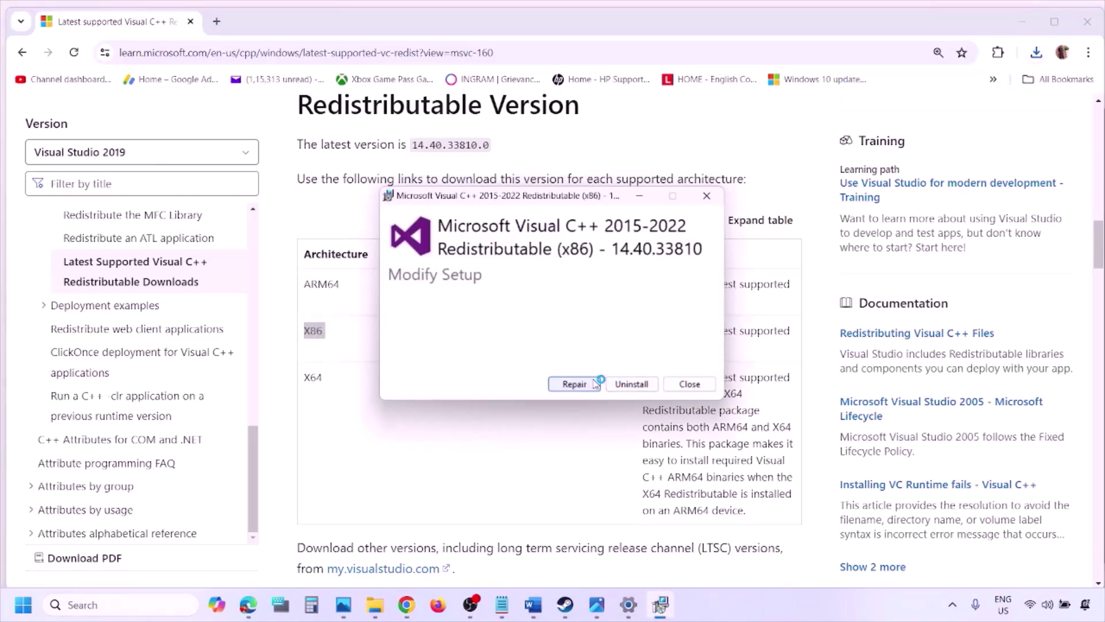
{"action": "left_click", "coordinate": [591, 384]}
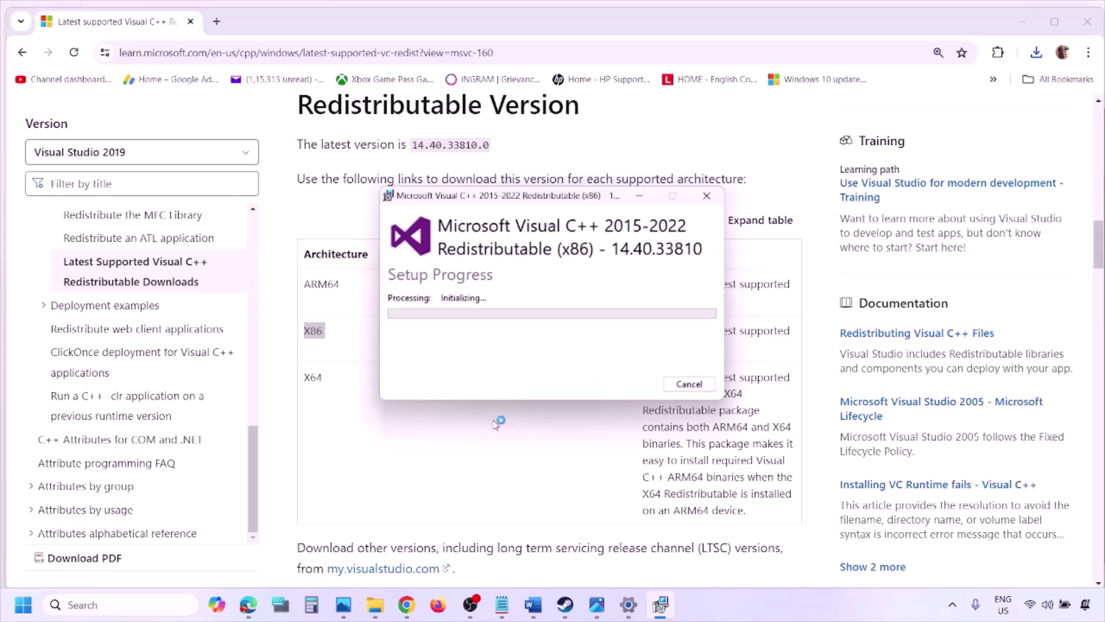
{"action": "double_click", "coordinate": [311, 377]}
{"action": "left_click", "coordinate": [500, 381]}
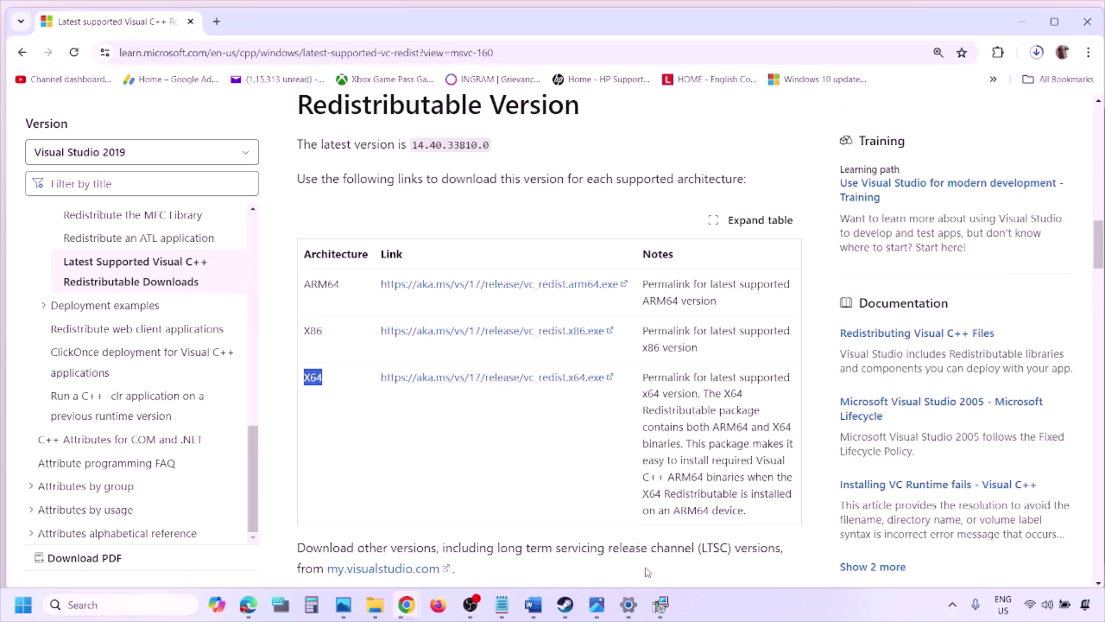
Repair the X64 Visual C++ 2015-2022 redistributable and place the X86 and X64 setup windows side by side
{"action": "left_click", "coordinate": [661, 605]}
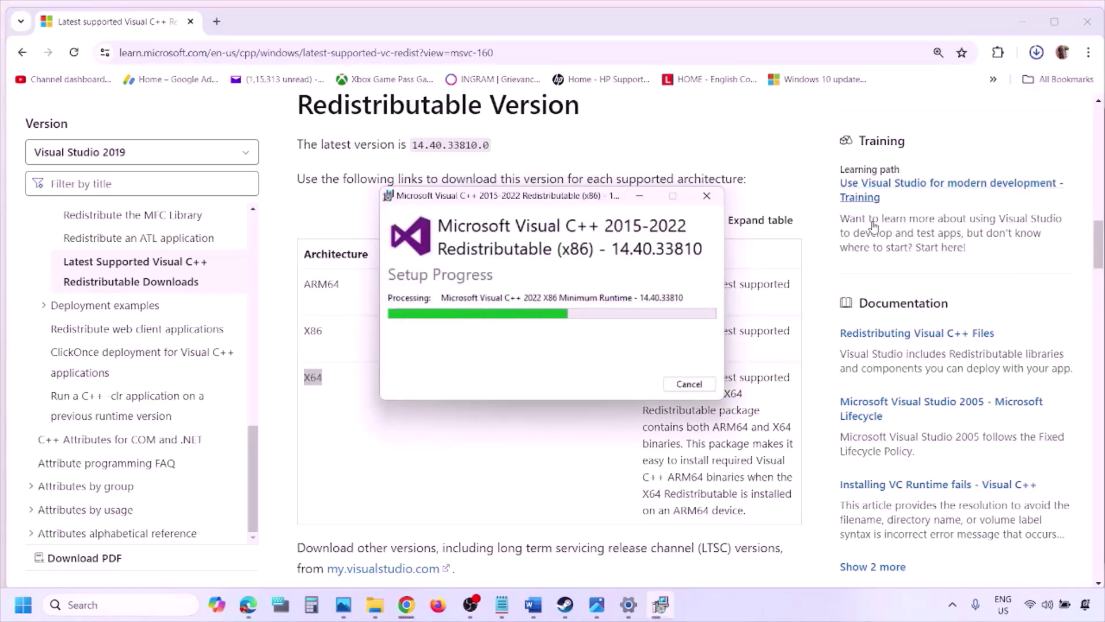
{"action": "left_click", "coordinate": [924, 95]}
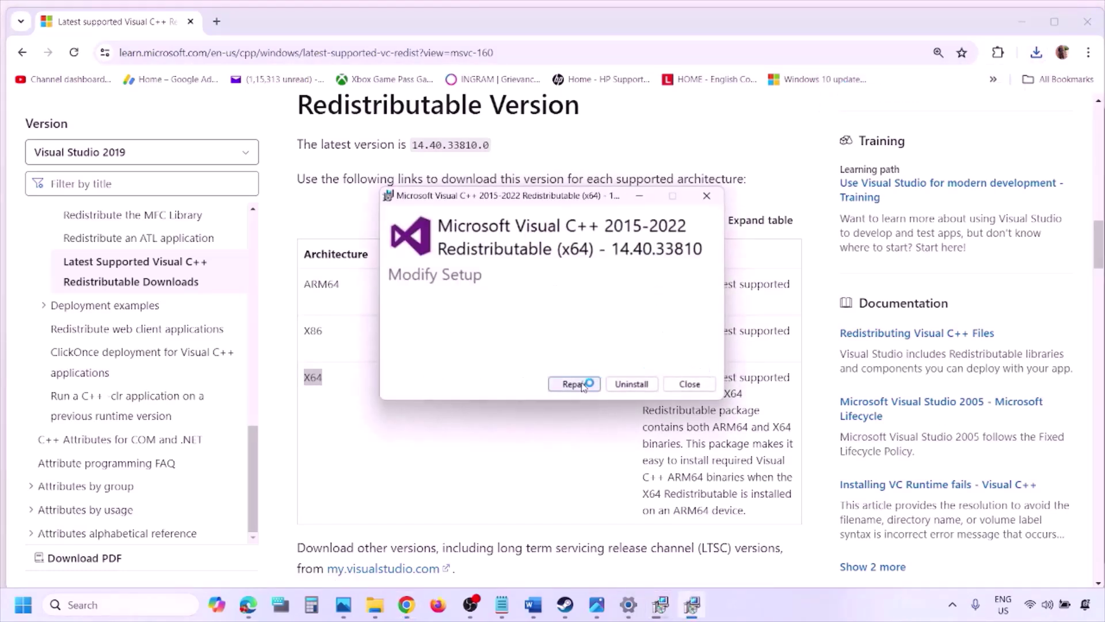
{"action": "left_click", "coordinate": [581, 385]}
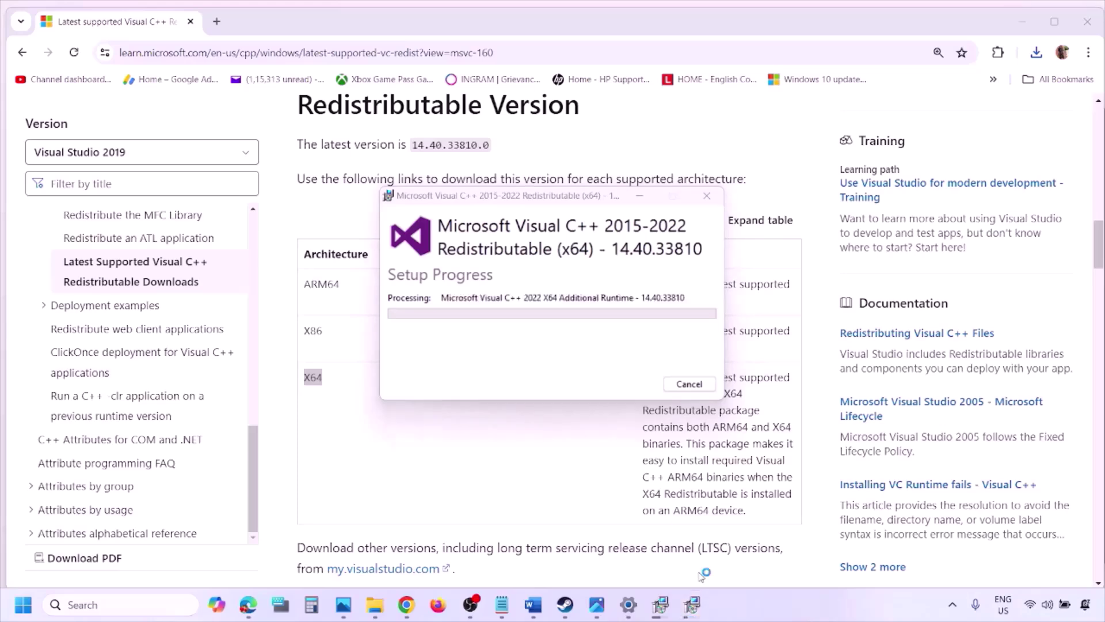
{"action": "left_click_drag", "start_coordinate": [611, 193], "coordinate": [354, 243]}
{"action": "left_click_drag", "start_coordinate": [561, 199], "coordinate": [699, 262]}
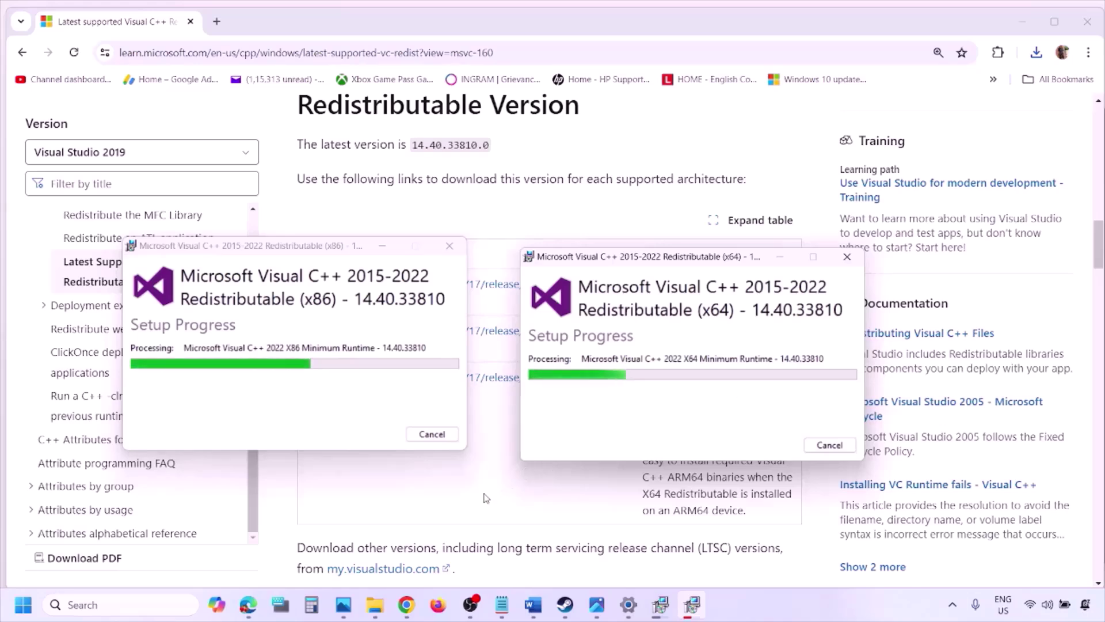
Show the computer's restart option in the power choices, and return to the redistributable download page without restarting
{"action": "left_click", "coordinate": [549, 464]}
{"action": "left_click", "coordinate": [23, 605]}
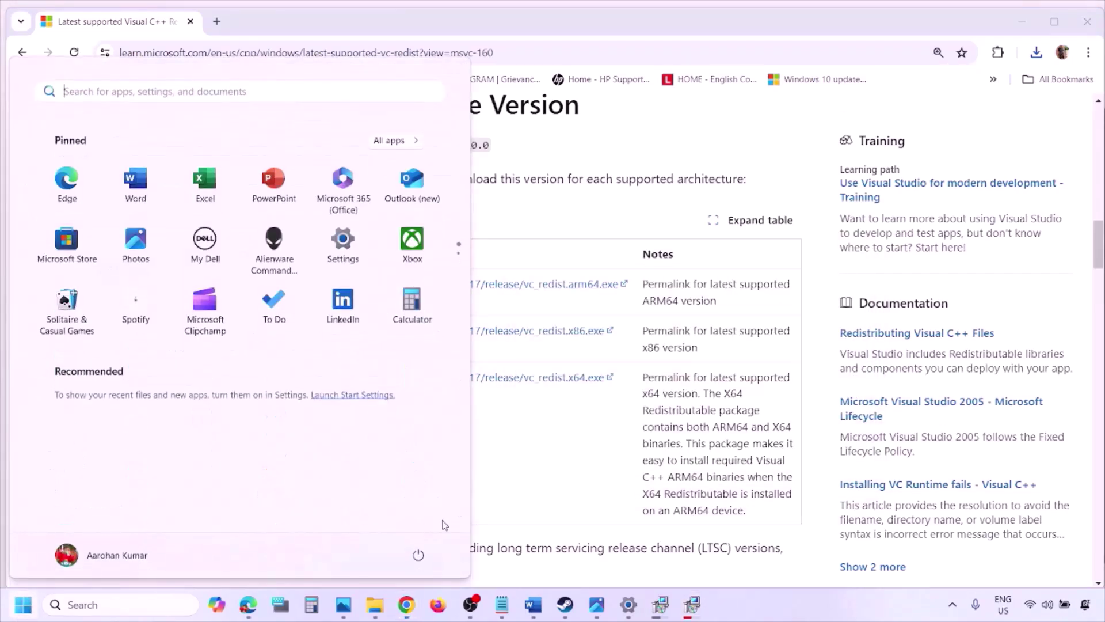
{"action": "left_click", "coordinate": [418, 555]}
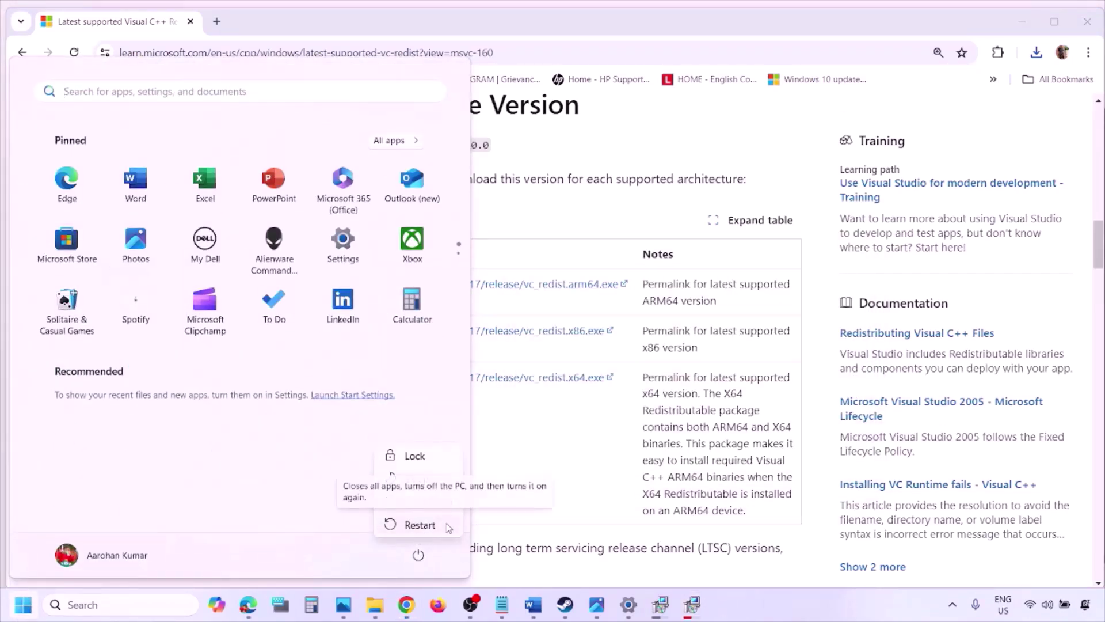
{"action": "left_click", "coordinate": [571, 489]}
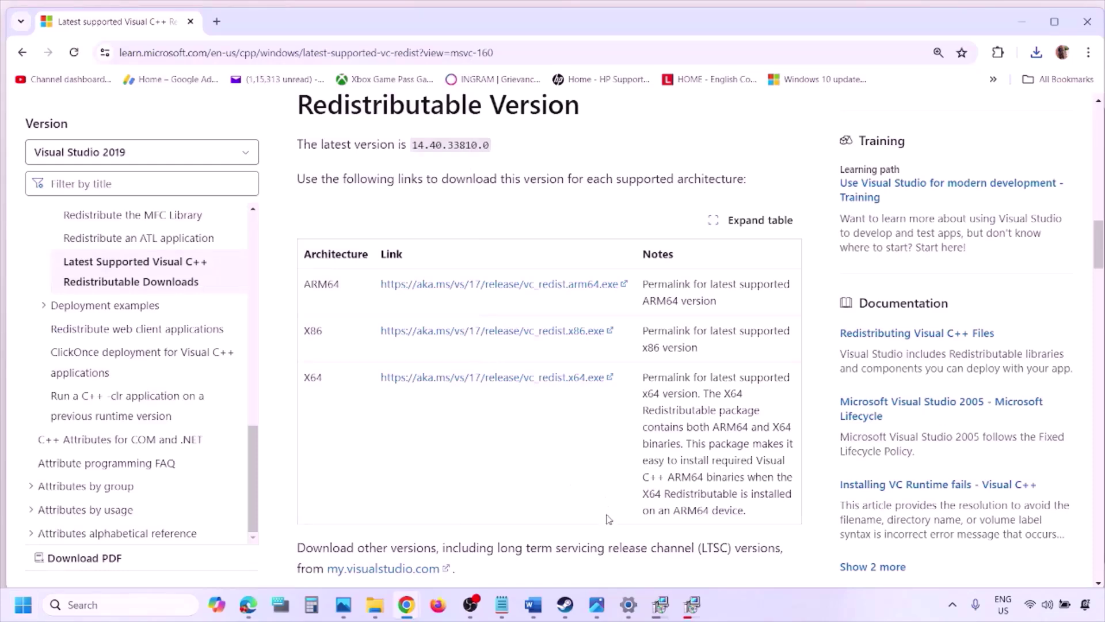
Switch to the Word notes, maximize the window, and mark the Step 9 instructions on unplugging external devices and additional USB adapters
{"action": "left_click", "coordinate": [534, 602]}
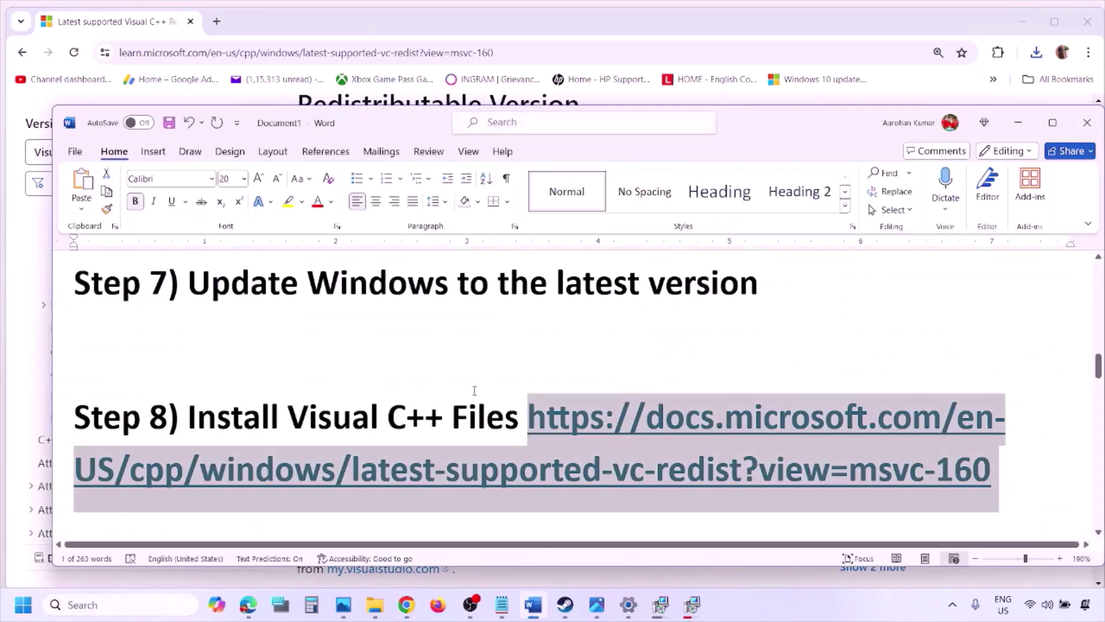
{"action": "scroll", "coordinate": [473, 390], "scroll_direction": "down", "scroll_amount": 3}
{"action": "scroll", "coordinate": [474, 390], "scroll_direction": "down", "scroll_amount": 2}
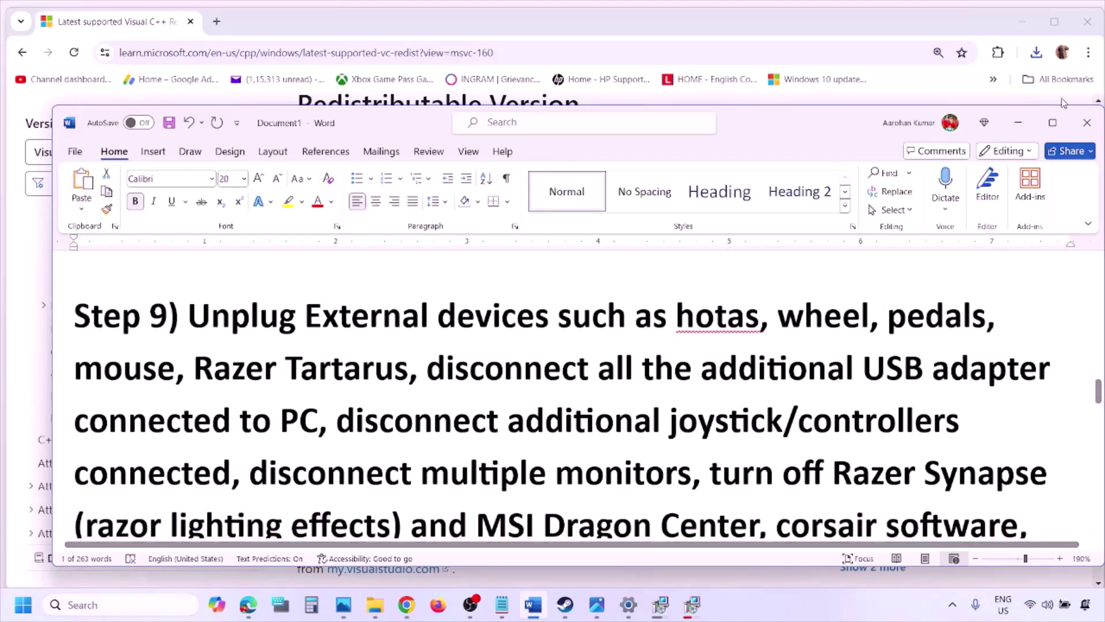
{"action": "left_click", "coordinate": [1054, 123]}
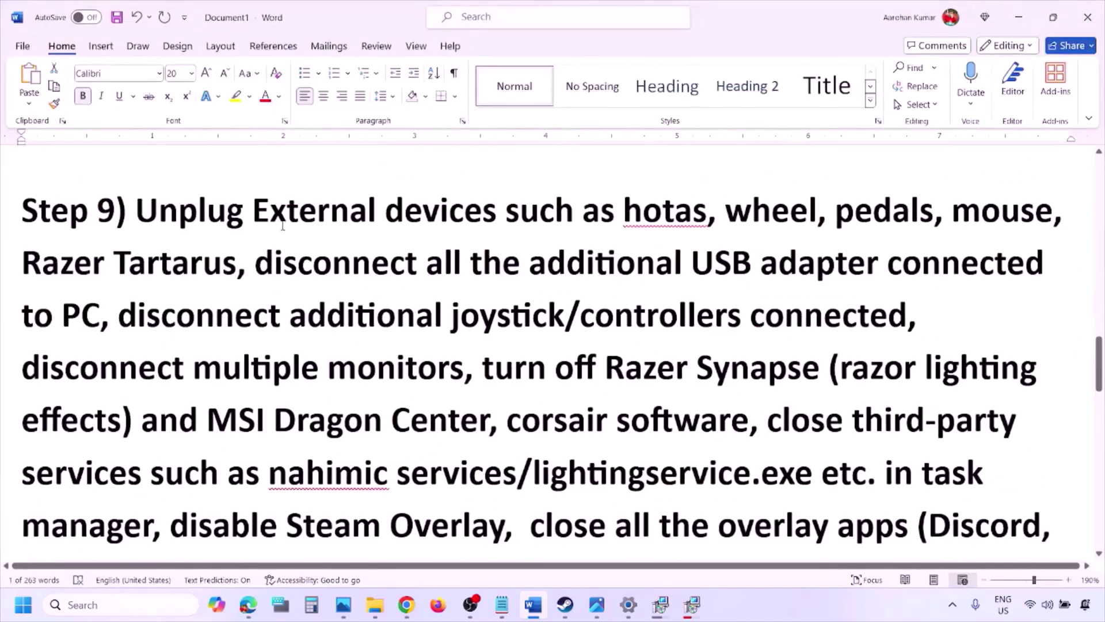
{"action": "left_click_drag", "start_coordinate": [140, 214], "coordinate": [884, 268]}
{"action": "left_click", "coordinate": [489, 283]}
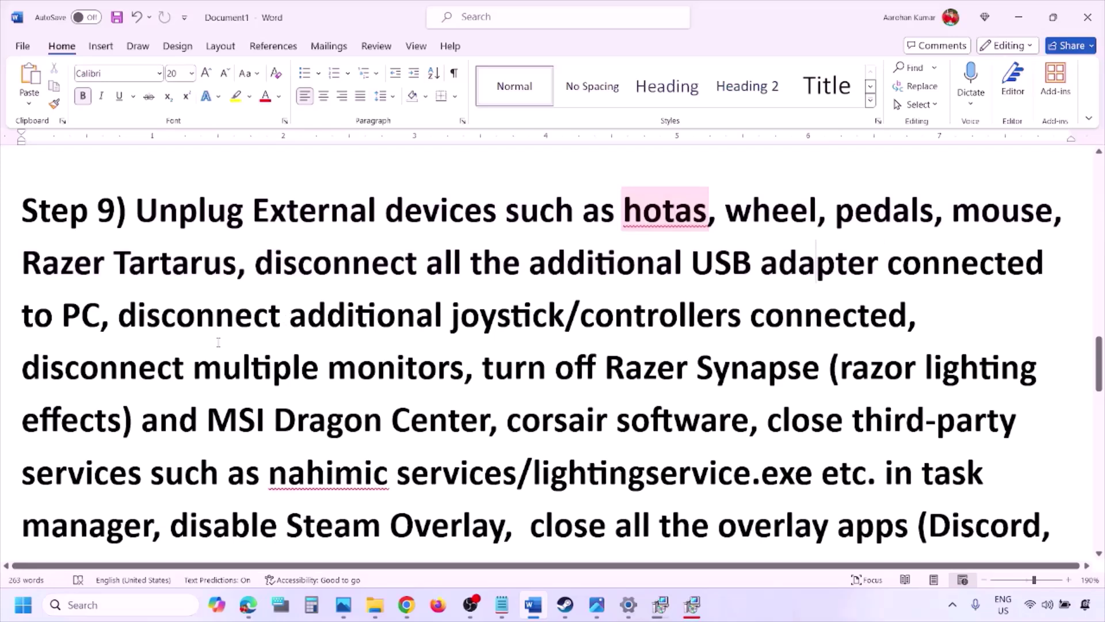
Mark the Step 9 instructions on additional controllers, multiple monitors, lighting software and third-party services, and disabling Steam Overlay
{"action": "left_click_drag", "start_coordinate": [125, 314], "coordinate": [771, 328]}
{"action": "left_click", "coordinate": [735, 345]}
{"action": "left_click_drag", "start_coordinate": [37, 371], "coordinate": [384, 371]}
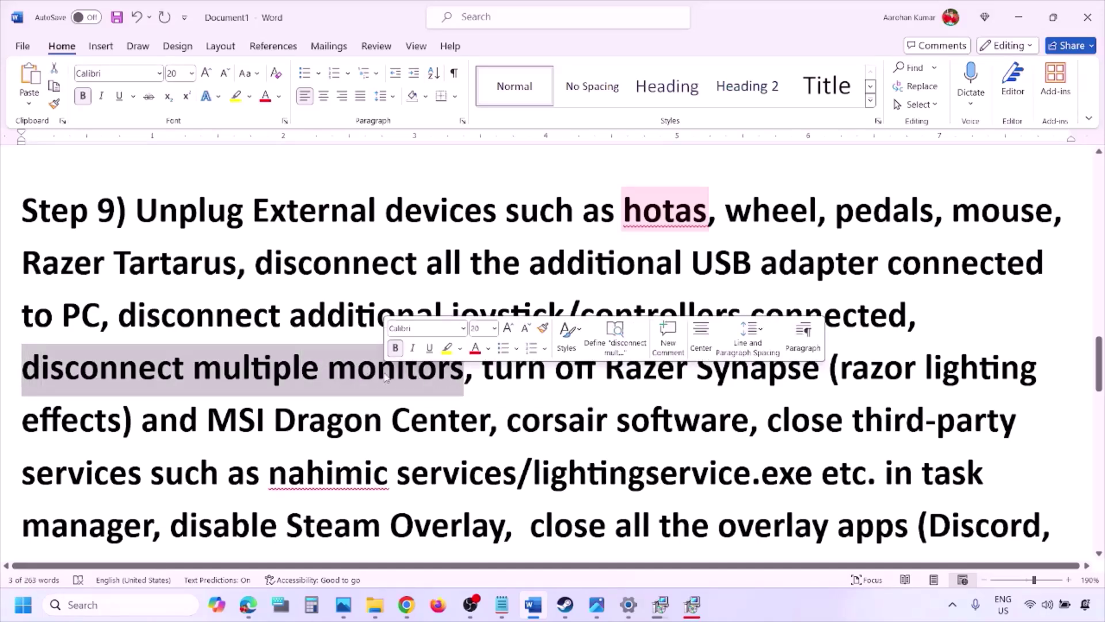
{"action": "scroll", "coordinate": [461, 328], "scroll_direction": "down", "scroll_amount": 1}
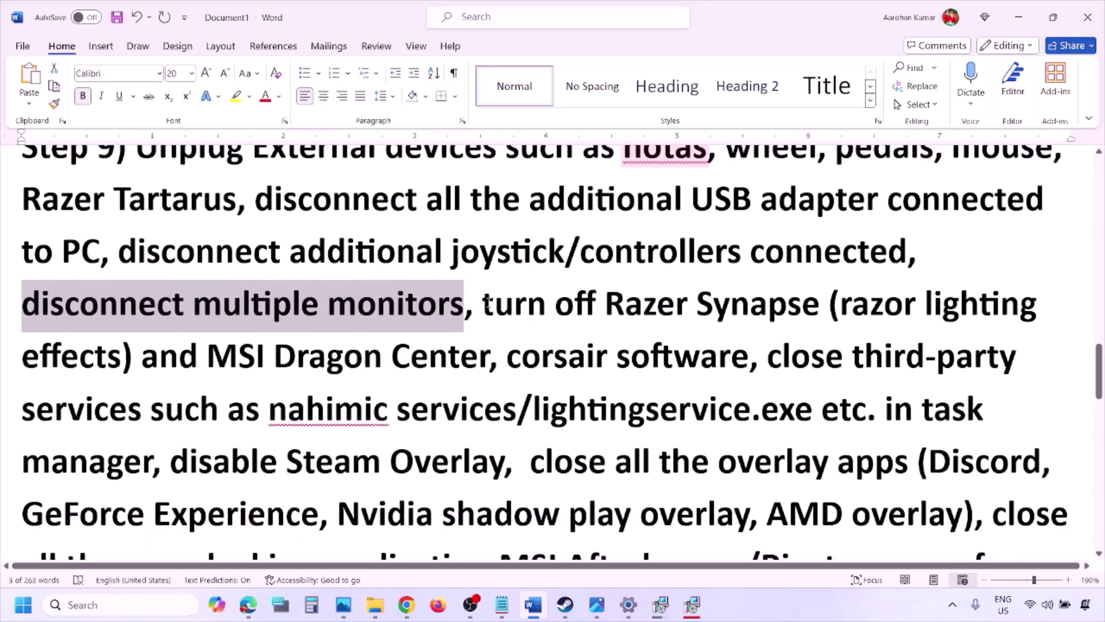
{"action": "left_click_drag", "start_coordinate": [487, 302], "coordinate": [154, 463]}
{"action": "scroll", "coordinate": [219, 390], "scroll_direction": "down", "scroll_amount": 1}
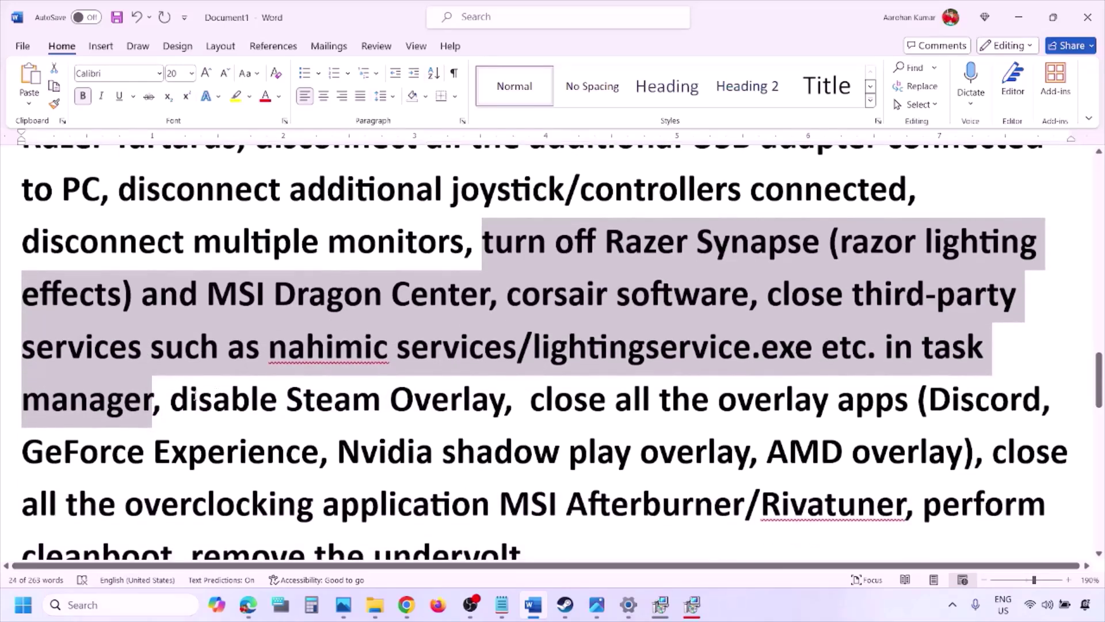
{"action": "left_click_drag", "start_coordinate": [171, 400], "coordinate": [506, 400]}
View the Steam library screenshot showing a game's Properties option, and mark "disable Steam Overlay" in the Word notes
{"action": "left_click", "coordinate": [764, 611]}
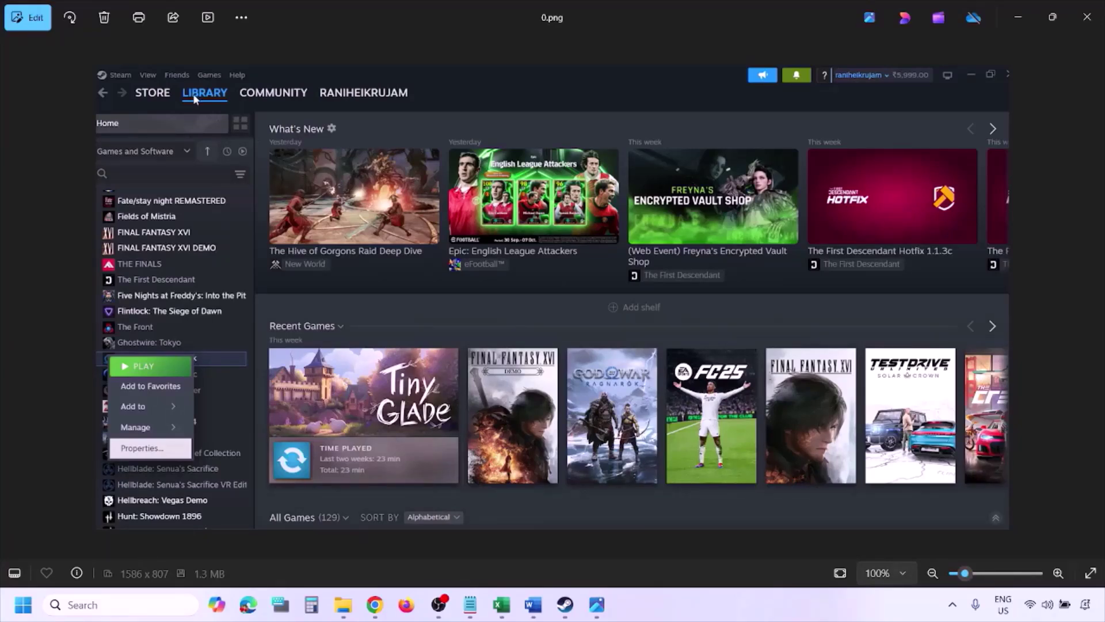
{"action": "key", "text": "ctrl+plus"}
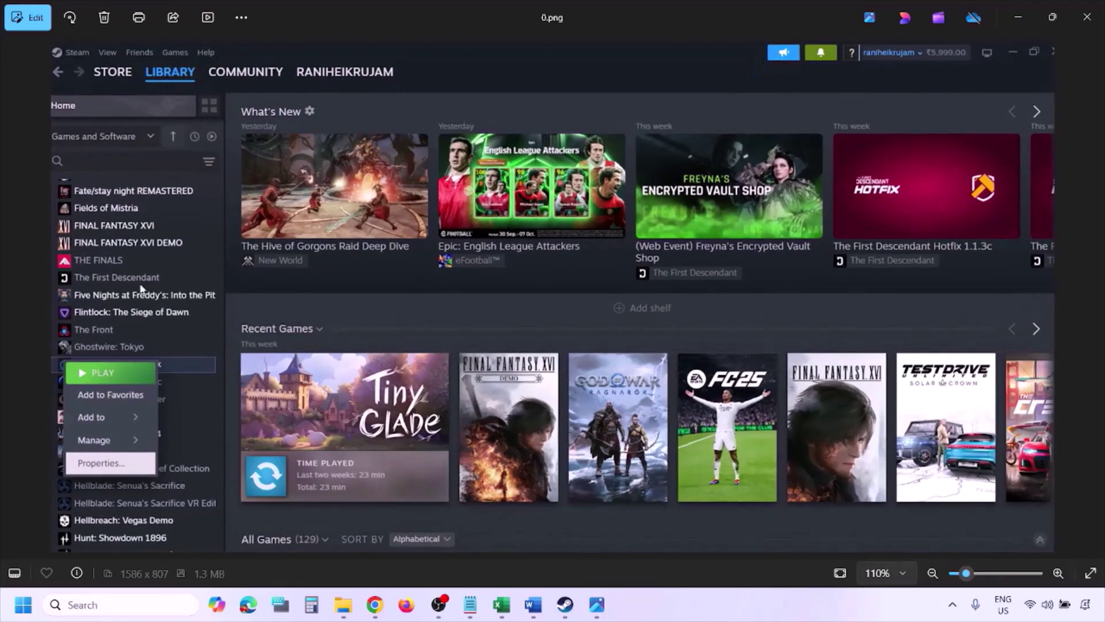
{"action": "key", "text": "ctrl+minus"}
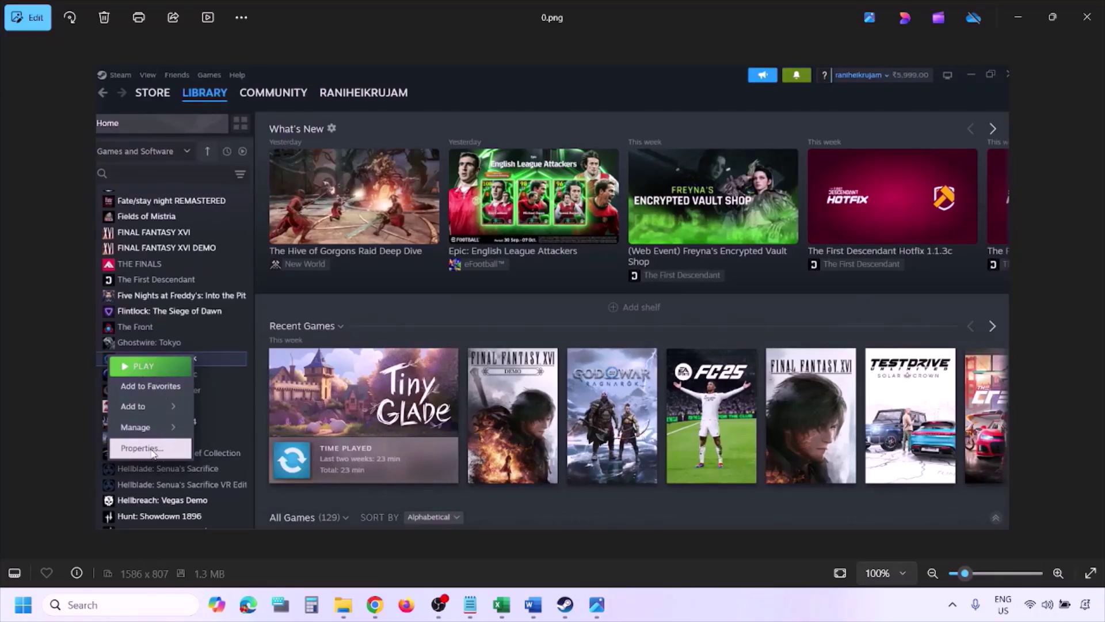
{"action": "key", "text": "Right"}
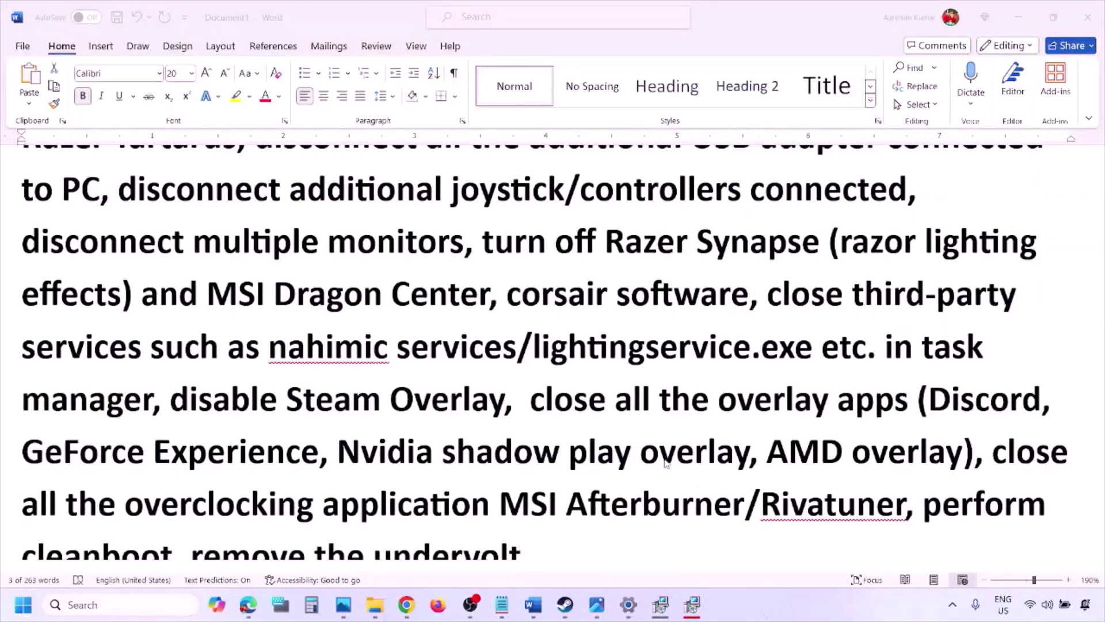
{"action": "scroll", "coordinate": [666, 462], "scroll_direction": "down", "scroll_amount": 2}
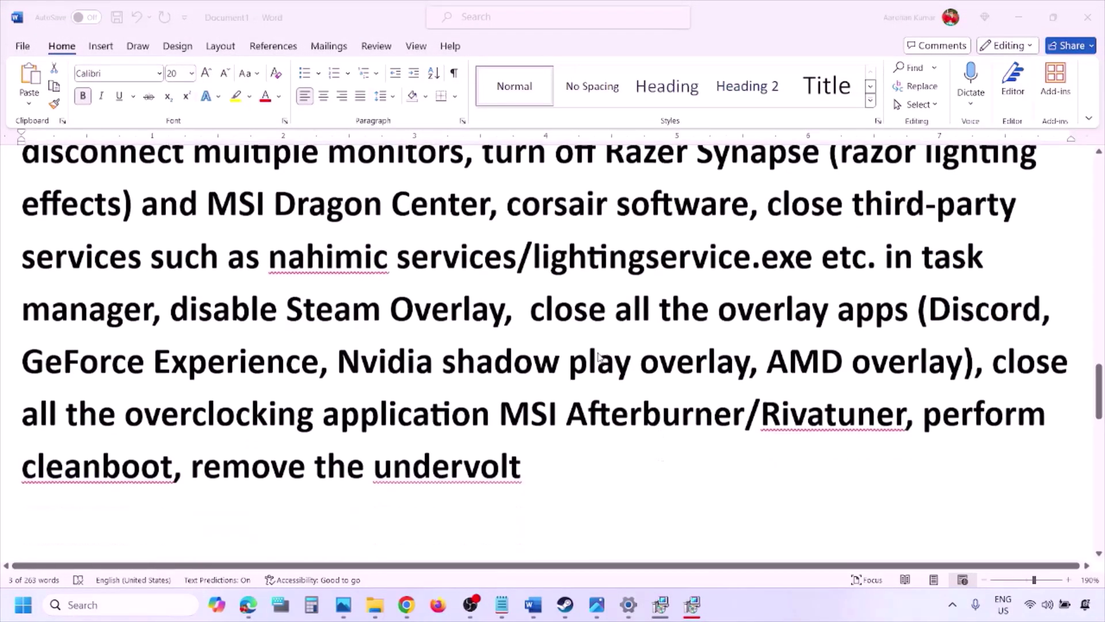
{"action": "left_click_drag", "start_coordinate": [171, 310], "coordinate": [504, 311]}
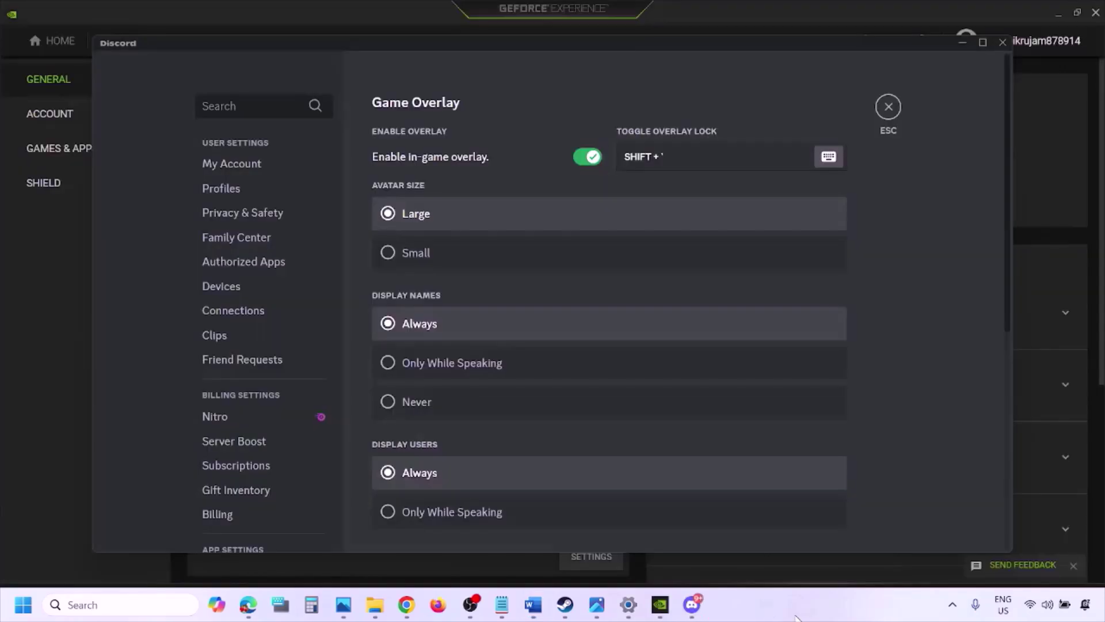
Turn off the in-game overlay in Discord's Game Overlay settings and in GeForce Experience's general settings
{"action": "scroll", "coordinate": [271, 311], "scroll_direction": "down", "scroll_amount": 10}
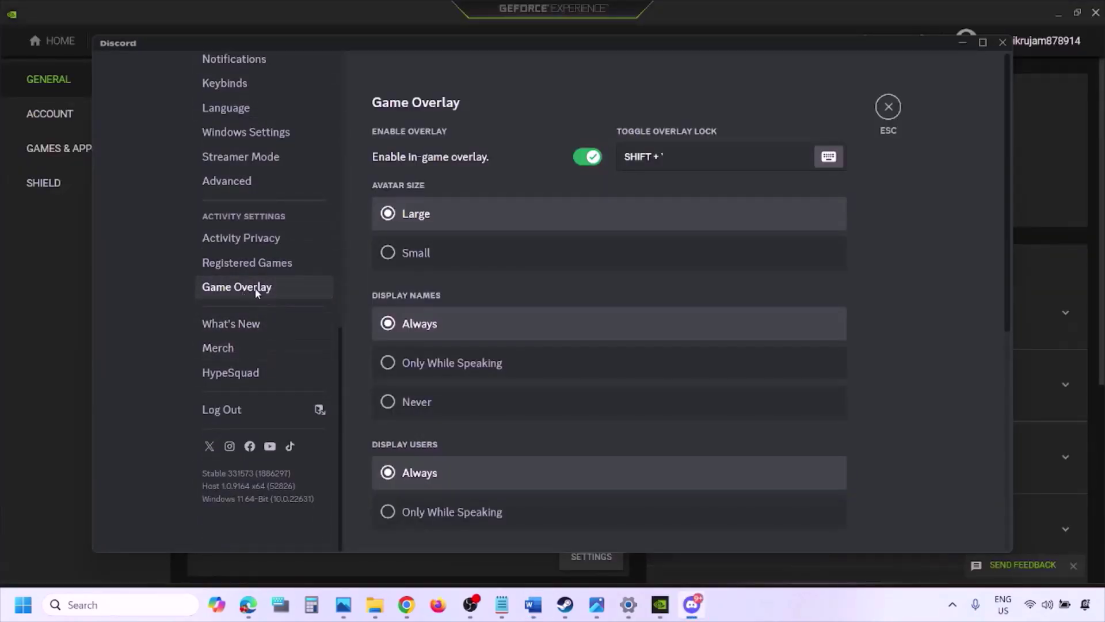
{"action": "left_click", "coordinate": [256, 287]}
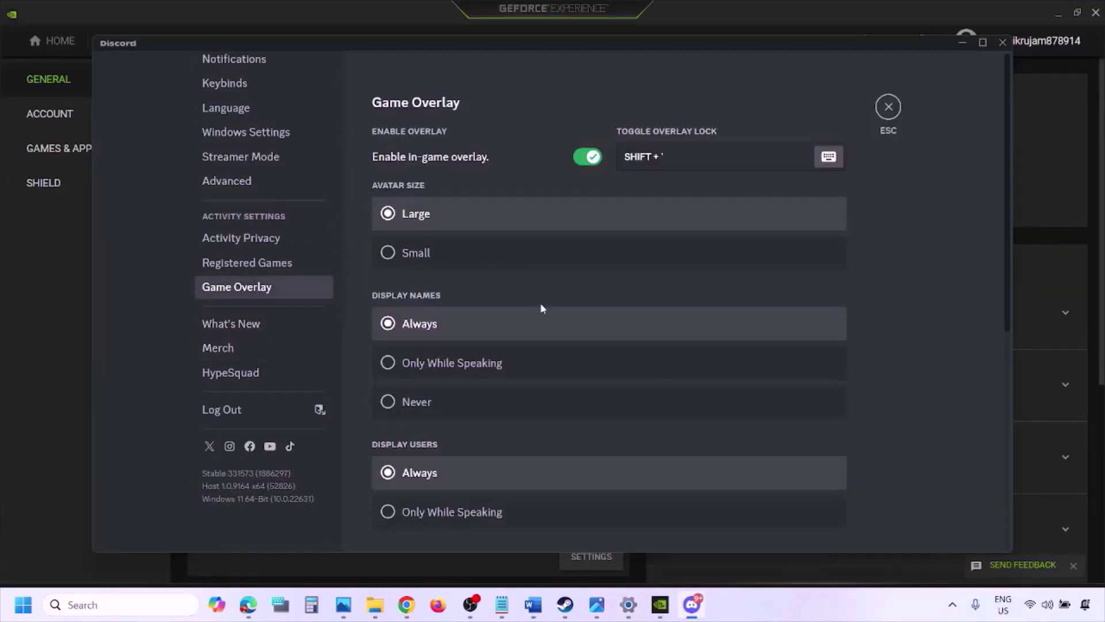
{"action": "left_click", "coordinate": [582, 159]}
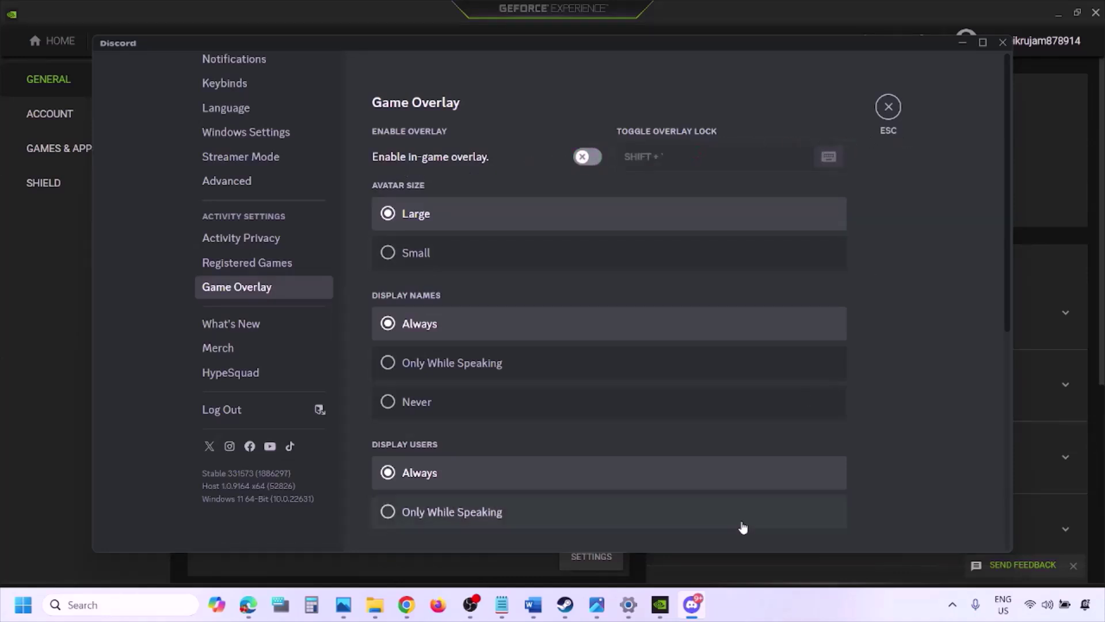
{"action": "left_click", "coordinate": [664, 607]}
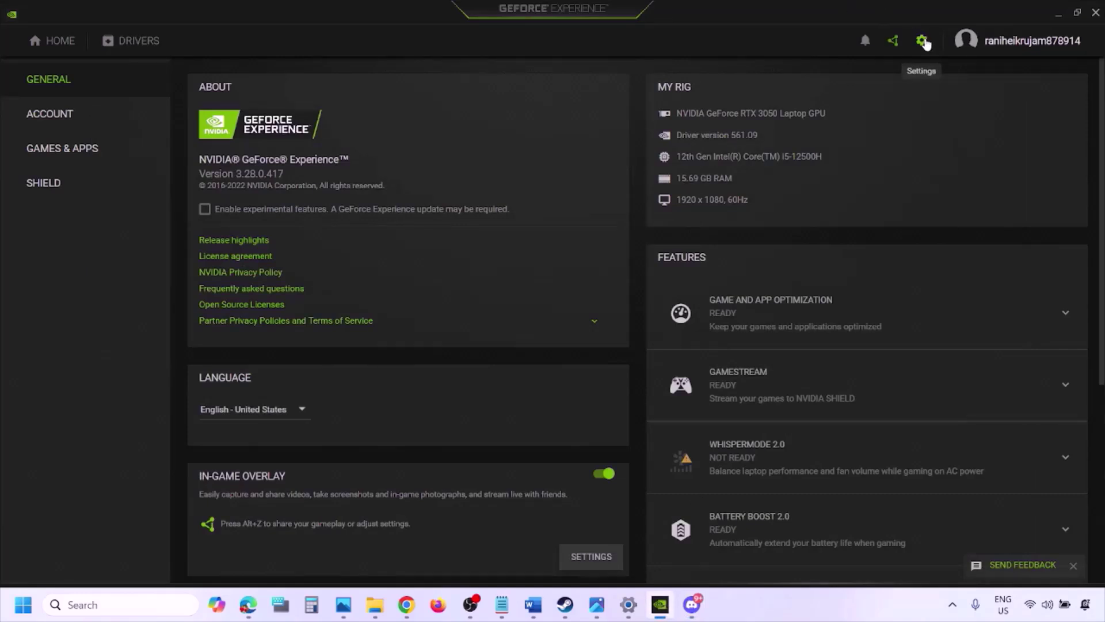
{"action": "left_click", "coordinate": [601, 476]}
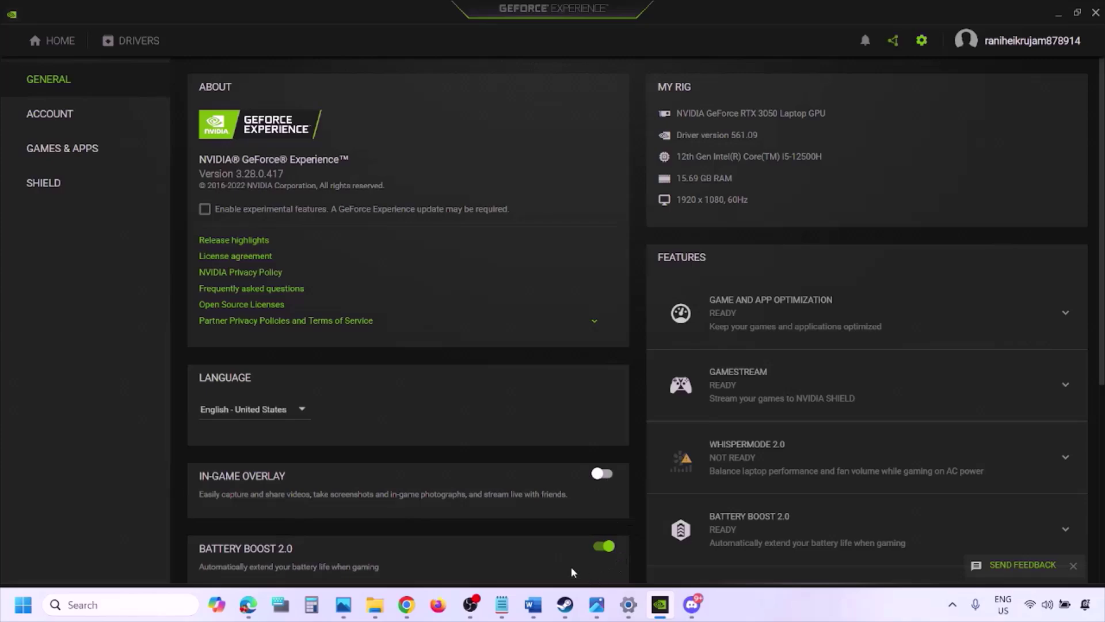
Return to Step 9 of the Word notes and mark the instruction "close all the overlay apps"
{"action": "left_click", "coordinate": [530, 612]}
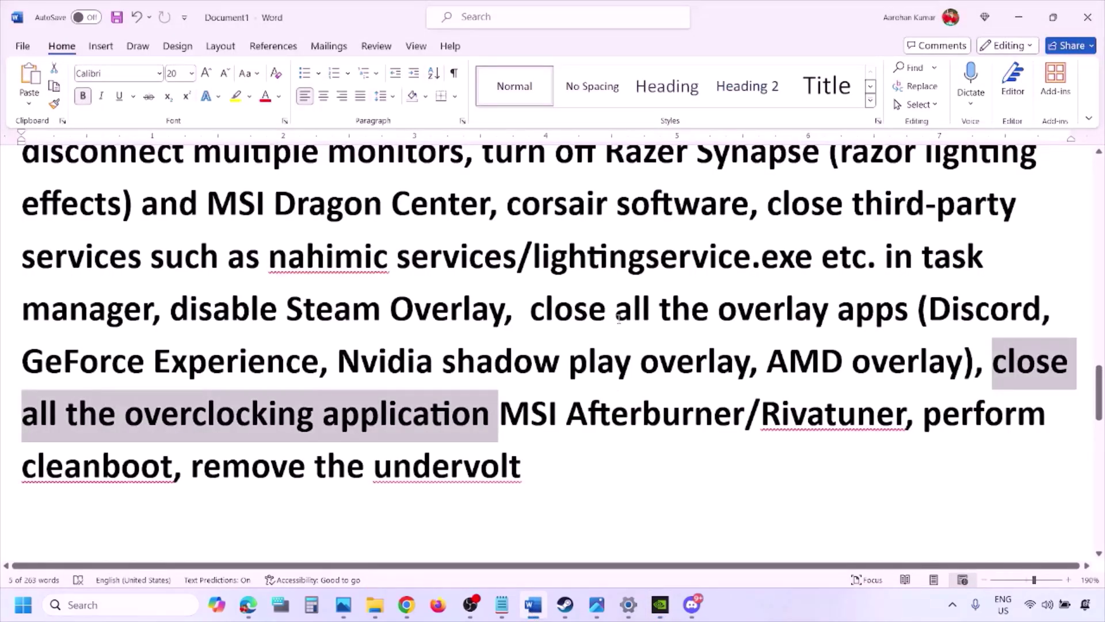
{"action": "scroll", "coordinate": [791, 233], "scroll_direction": "up", "scroll_amount": 2}
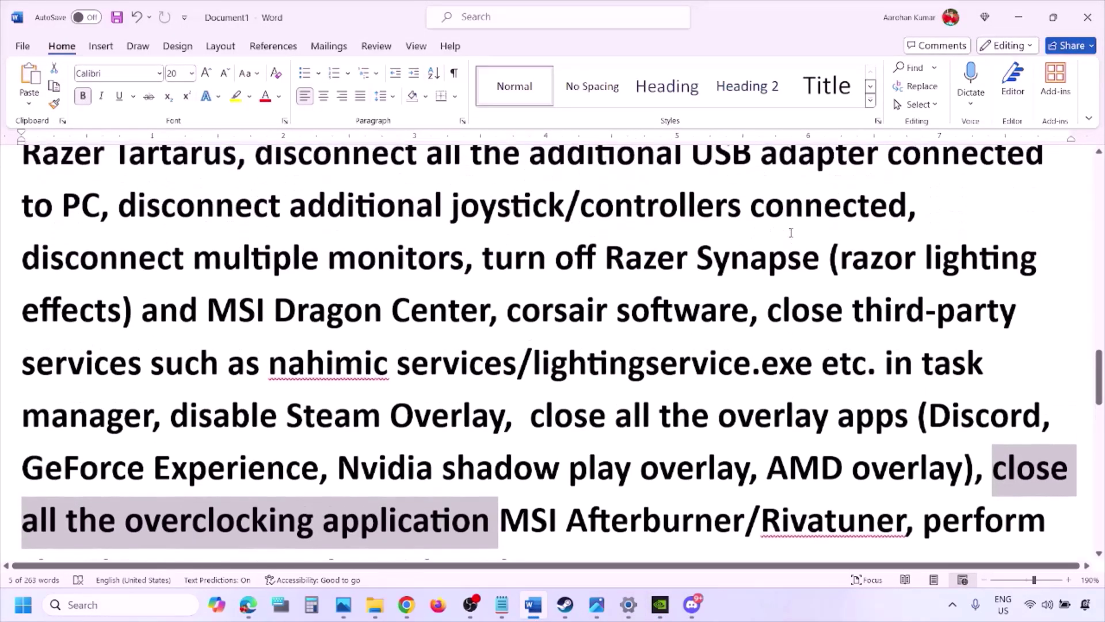
{"action": "scroll", "coordinate": [601, 325], "scroll_direction": "down", "scroll_amount": 2}
{"action": "left_click_drag", "start_coordinate": [547, 337], "coordinate": [863, 345]}
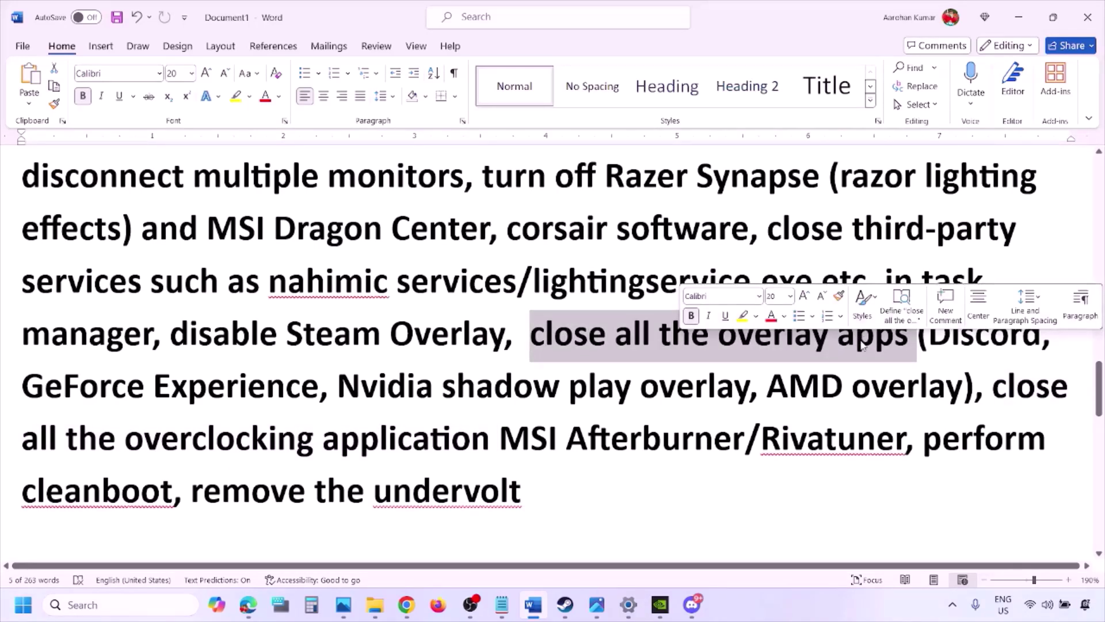
{"action": "left_click", "coordinate": [606, 340]}
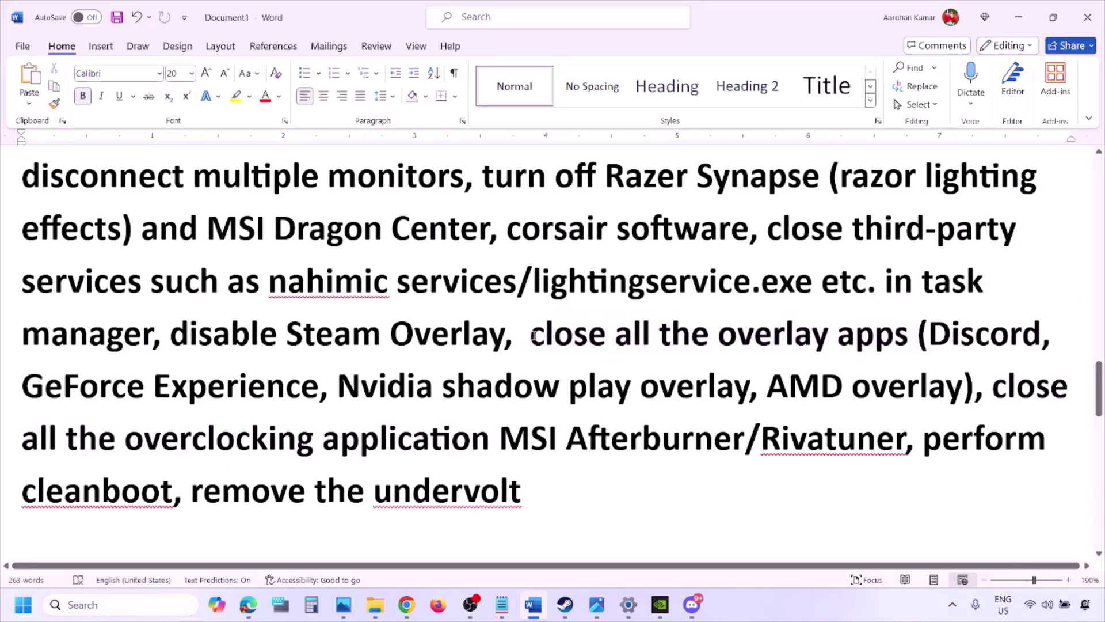
{"action": "left_click_drag", "start_coordinate": [531, 337], "coordinate": [860, 354]}
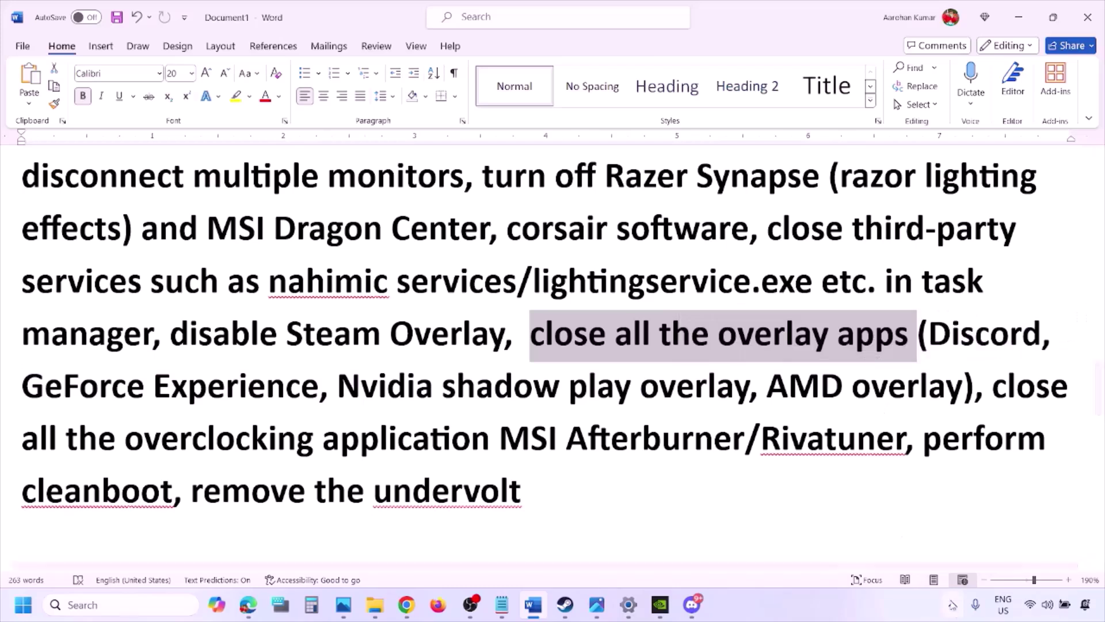
Quit the Discord, NVIDIA and G HUB apps running in the background
{"action": "left_click", "coordinate": [957, 616]}
{"action": "right_click", "coordinate": [926, 537]}
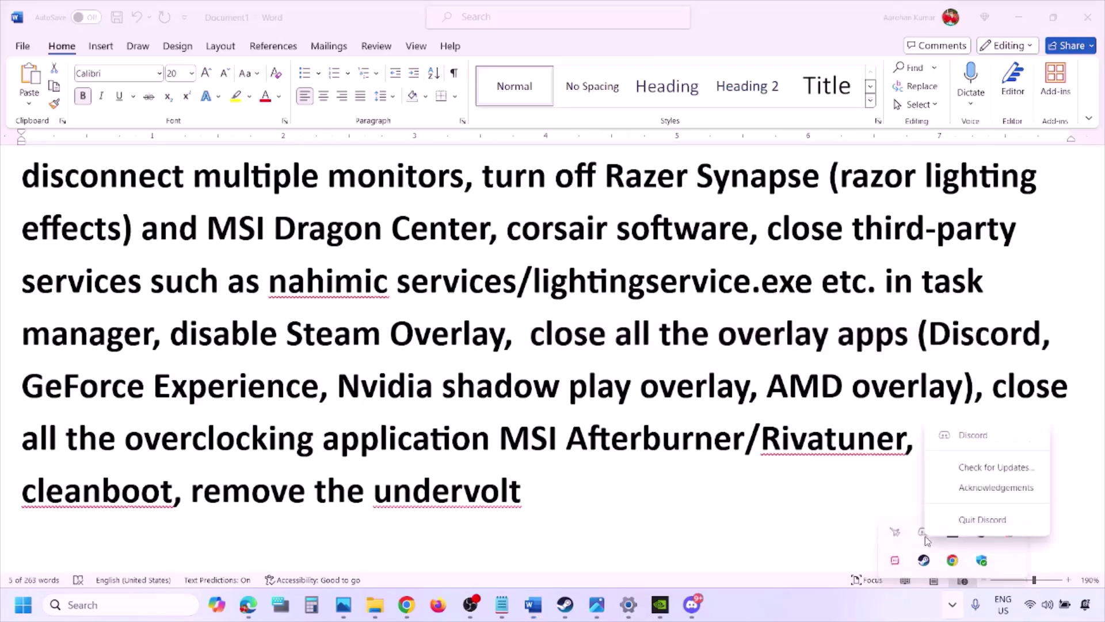
{"action": "left_click", "coordinate": [979, 523]}
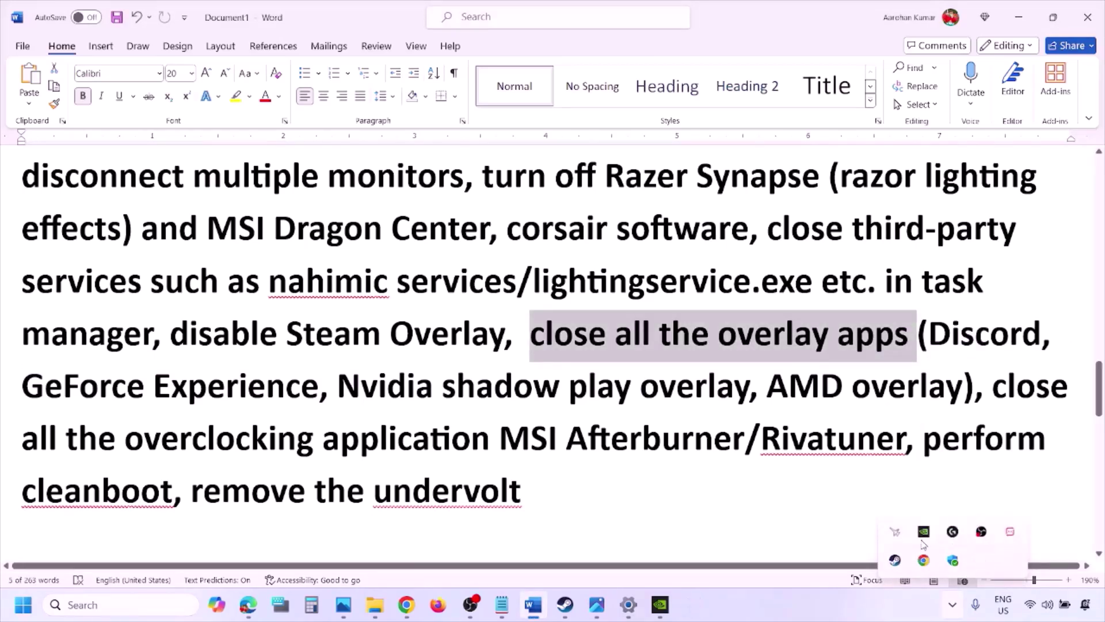
{"action": "right_click", "coordinate": [924, 532]}
{"action": "left_click", "coordinate": [950, 527]}
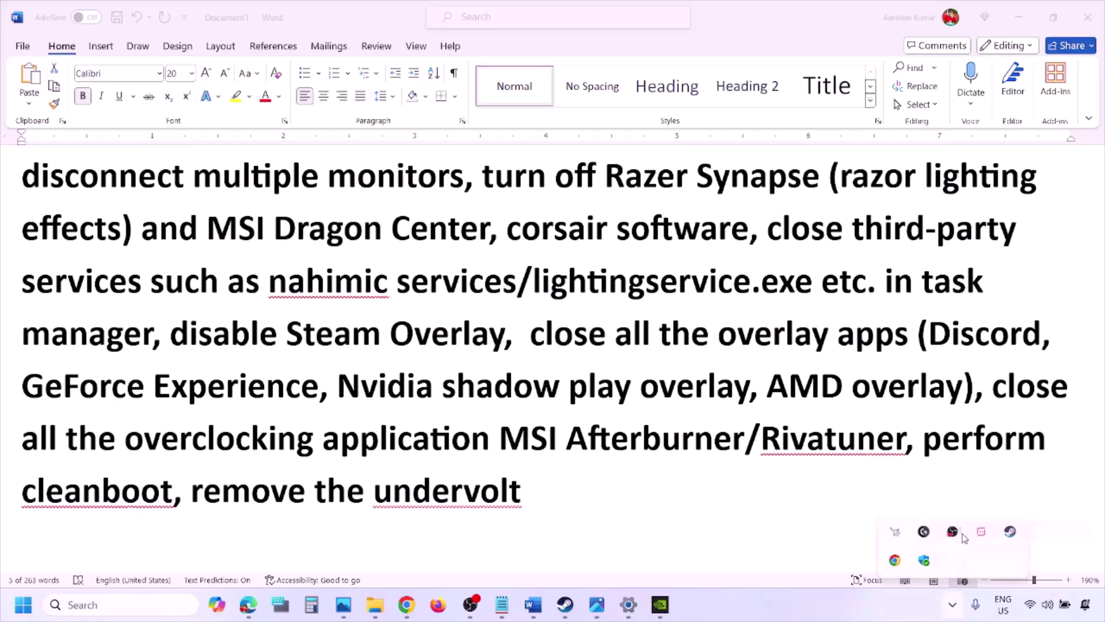
{"action": "right_click", "coordinate": [923, 534]}
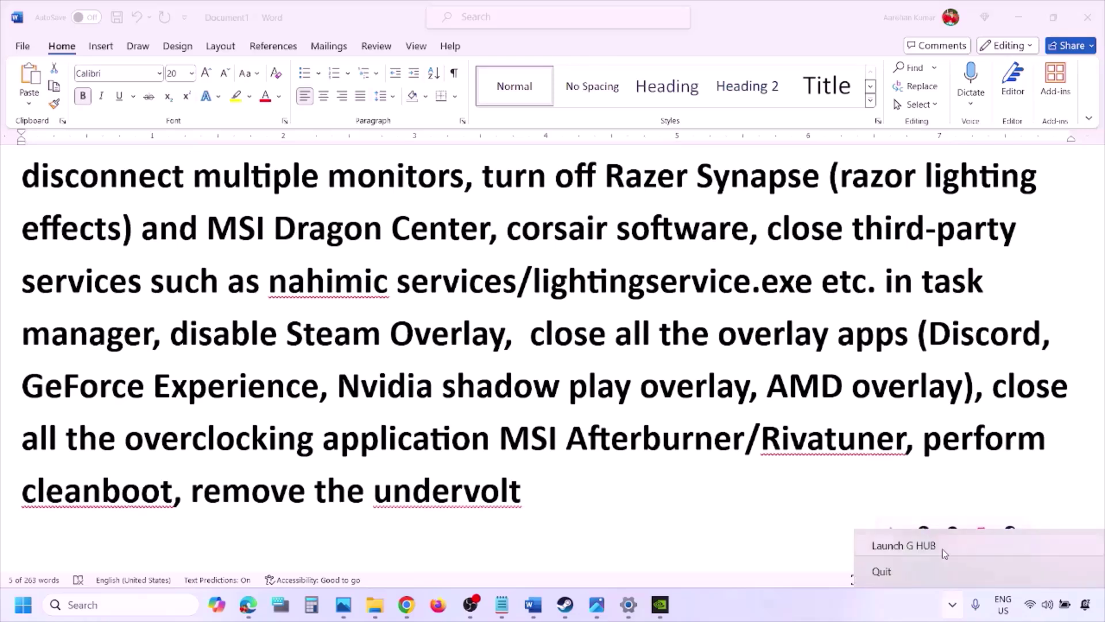
{"action": "left_click", "coordinate": [910, 572]}
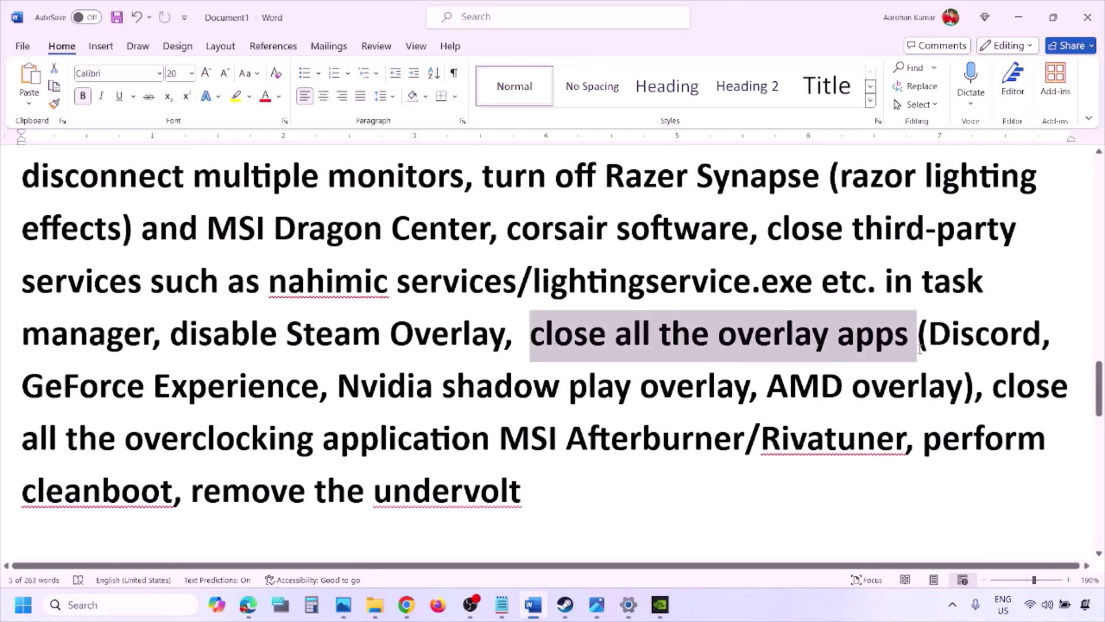
Quit the background app with the pink icon, between the red-and-black app and Steam among the hidden background apps
{"action": "left_click", "coordinate": [952, 605]}
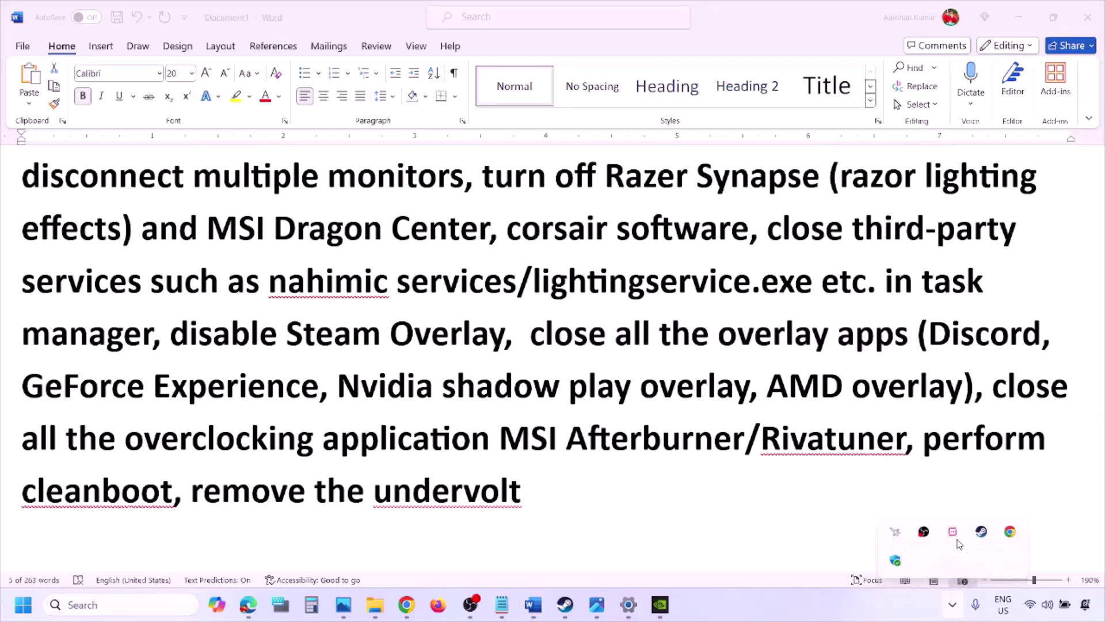
{"action": "right_click", "coordinate": [953, 532]}
{"action": "left_click", "coordinate": [978, 524]}
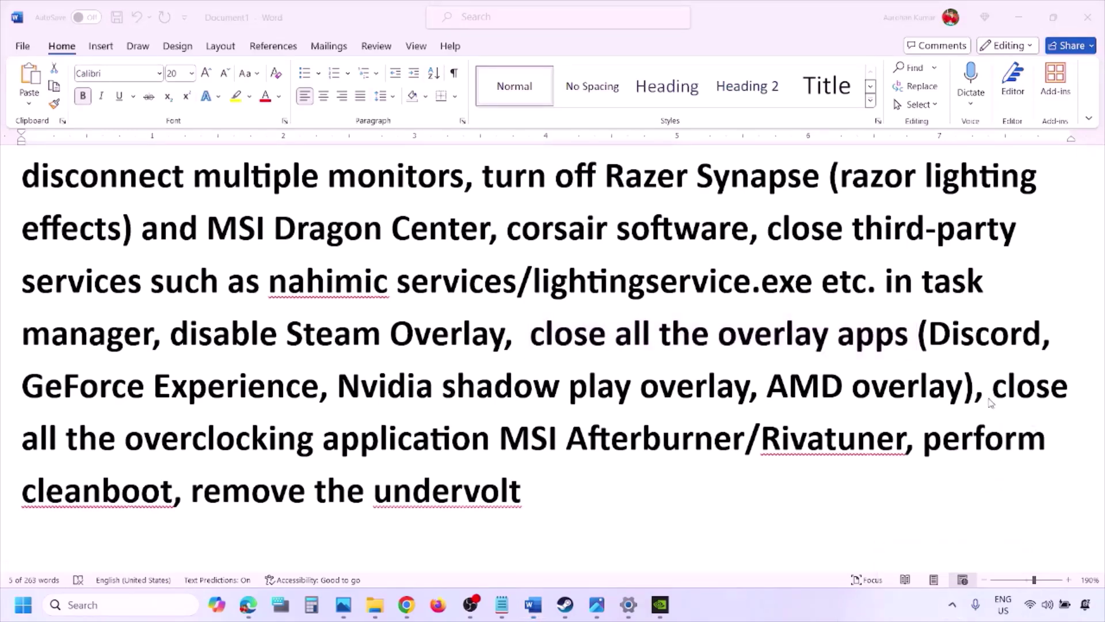
Mark "close all the overclocking application MSI" in the Word notes and quit MSI Afterburner running in the background
{"action": "left_click_drag", "start_coordinate": [992, 387], "coordinate": [530, 440]}
{"action": "left_click", "coordinate": [952, 606]}
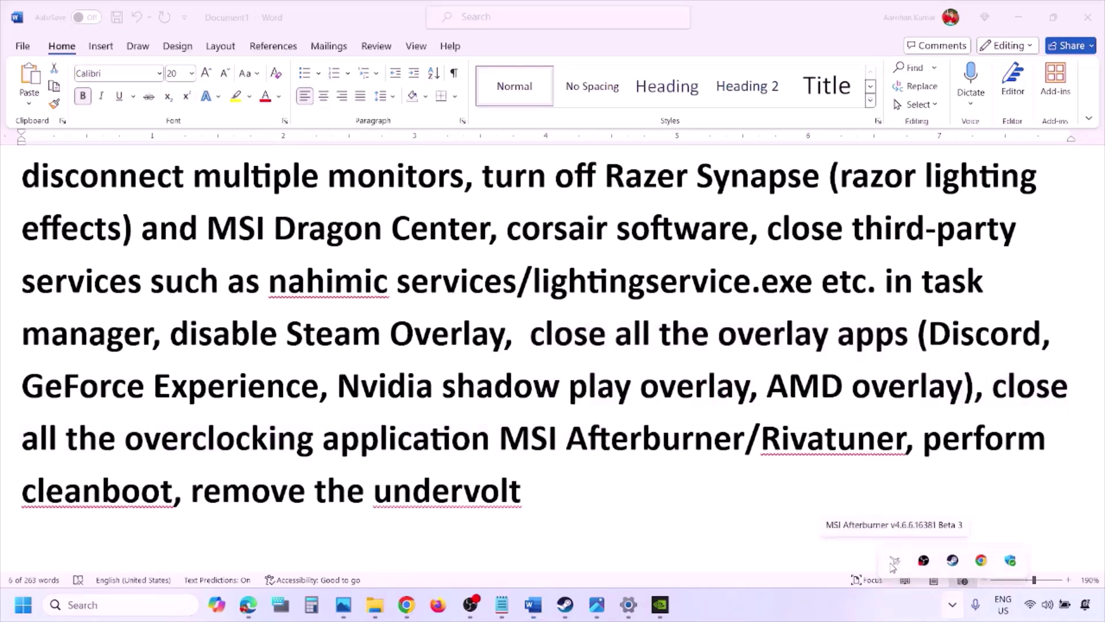
{"action": "right_click", "coordinate": [896, 564]}
{"action": "left_click", "coordinate": [931, 553]}
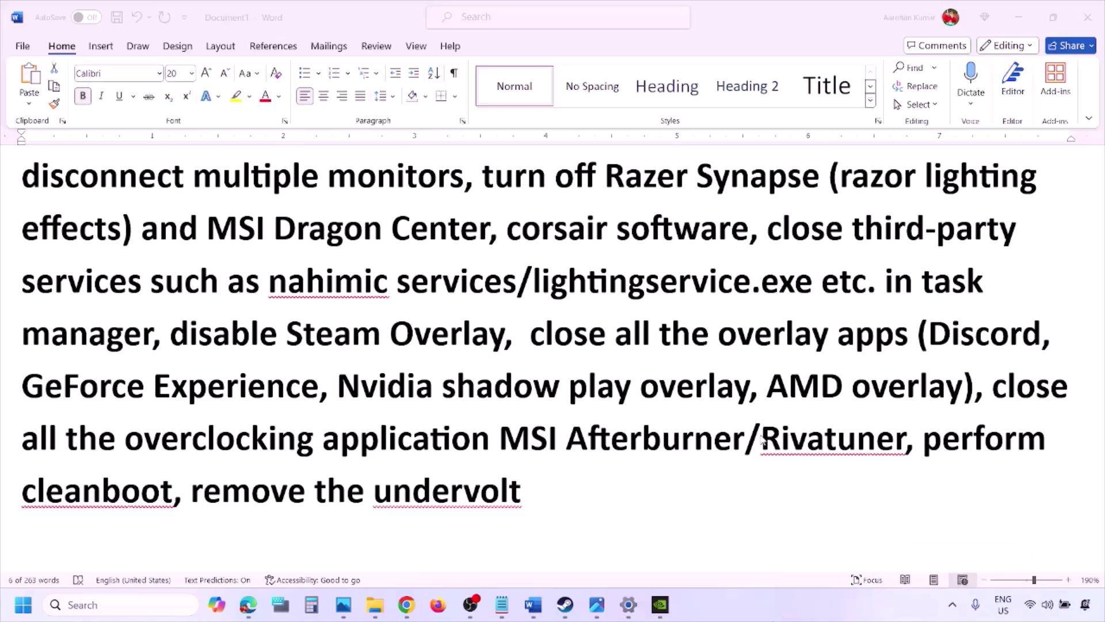
Mark the "perform cleanboot" instruction in the Word notes and start a Windows search with "ys"
{"action": "left_click_drag", "start_coordinate": [764, 438], "coordinate": [1017, 441]}
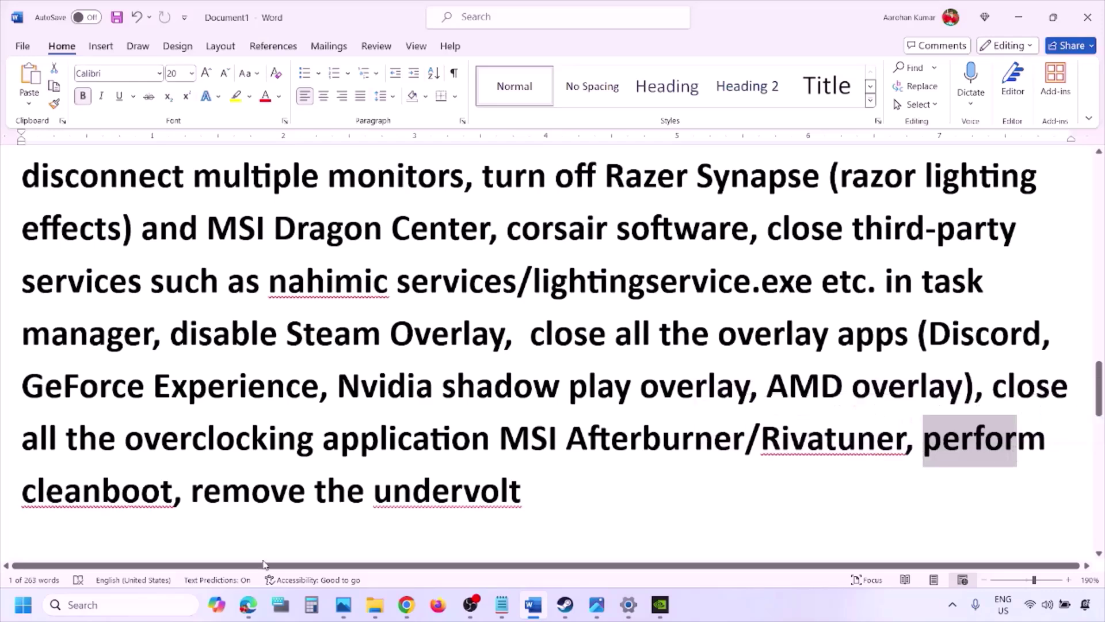
{"action": "left_click", "coordinate": [84, 603]}
{"action": "type", "text": "ys"}
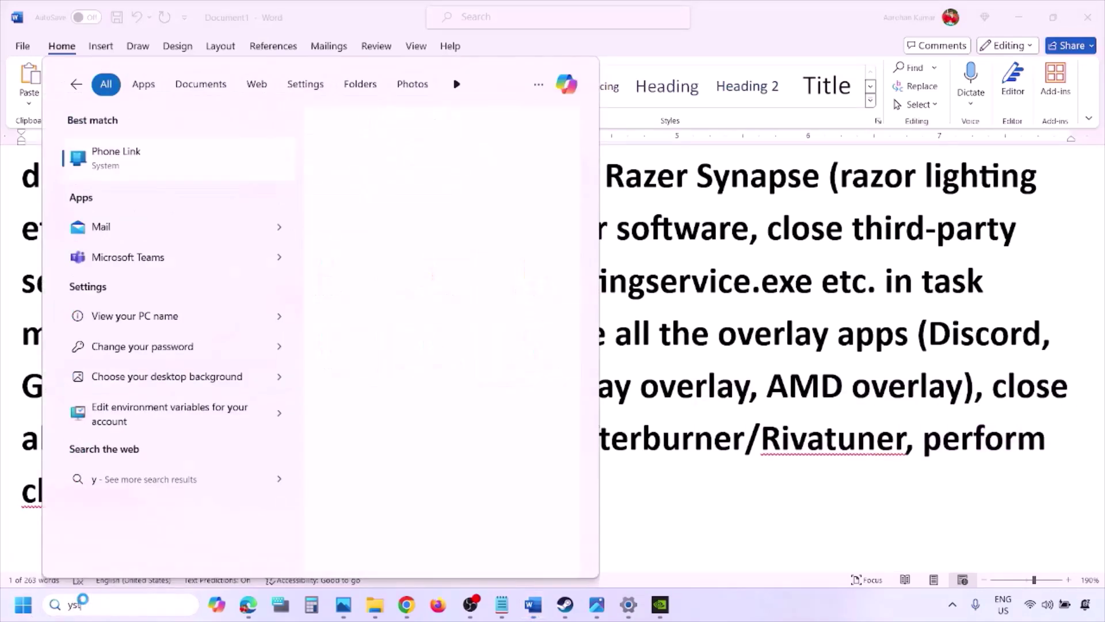